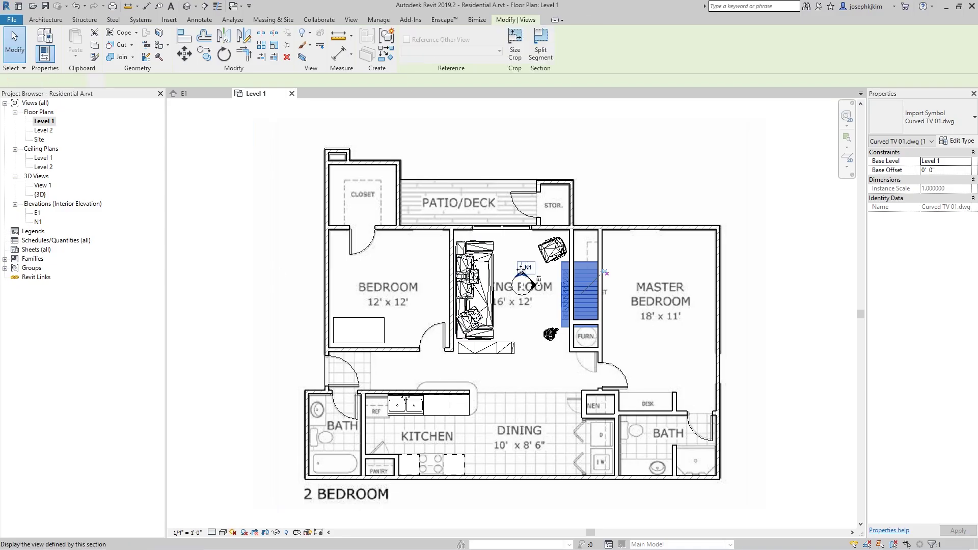
Open the N1 interior elevation and start rotating the imported Curved TV 01.dwg with the Rotate command.
{"action": "double_click", "coordinate": [521, 270]}
{"action": "left_click", "coordinate": [596, 306]}
{"action": "left_click", "coordinate": [525, 461]}
{"action": "key", "text": "r"}
{"action": "key", "text": "o"}
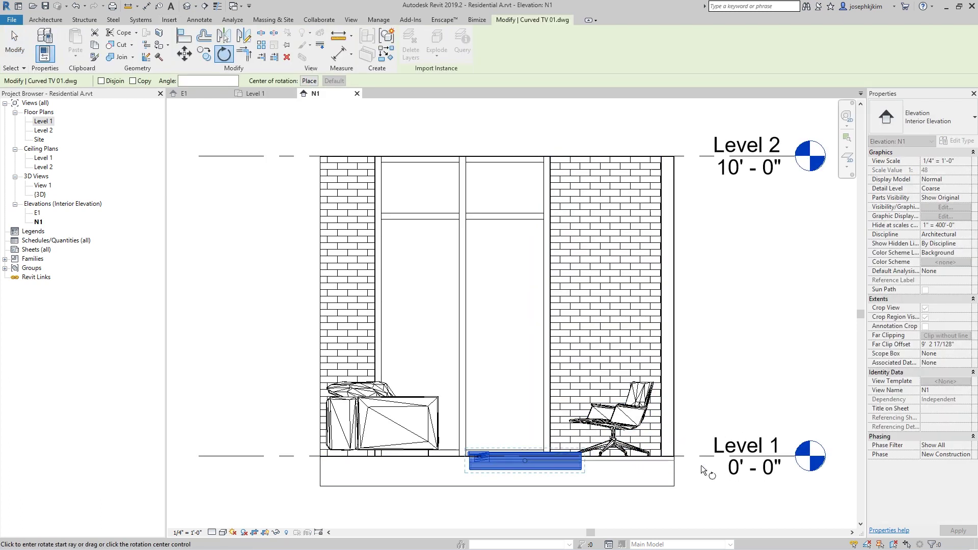
{"action": "left_click", "coordinate": [521, 506]}
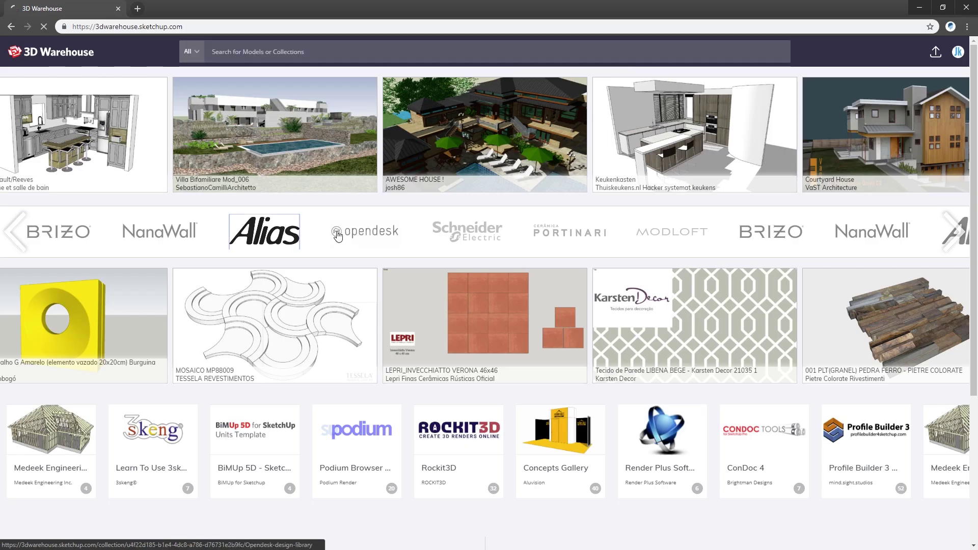
Switch to 3D Warehouse in the browser and download Tv Samsung Curved Tv 88 - Series 9 - SUHD as a SketchUp 2018 model.
{"action": "scroll", "coordinate": [384, 234], "scroll_direction": "down", "scroll_amount": 3}
{"action": "scroll", "coordinate": [383, 234], "scroll_direction": "down", "scroll_amount": 4}
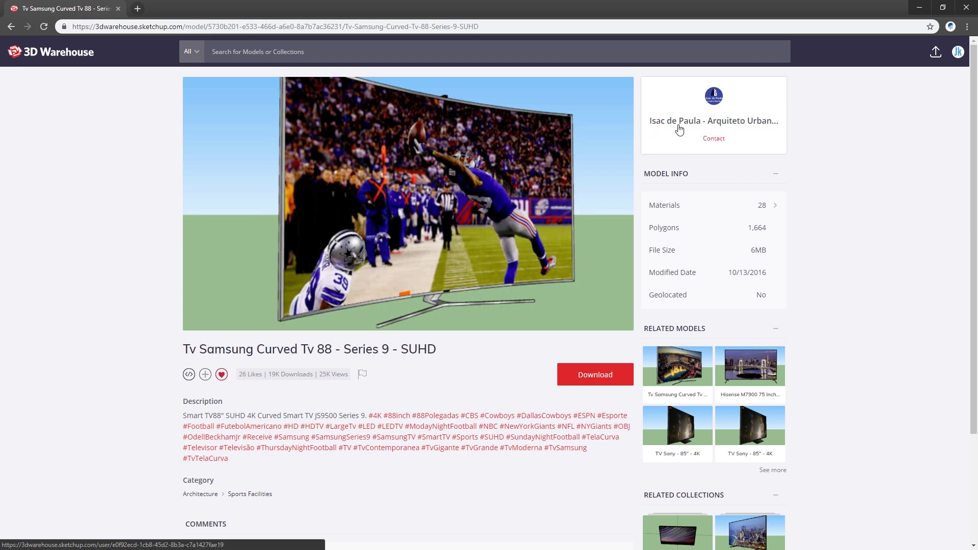
{"action": "left_click", "coordinate": [606, 375]}
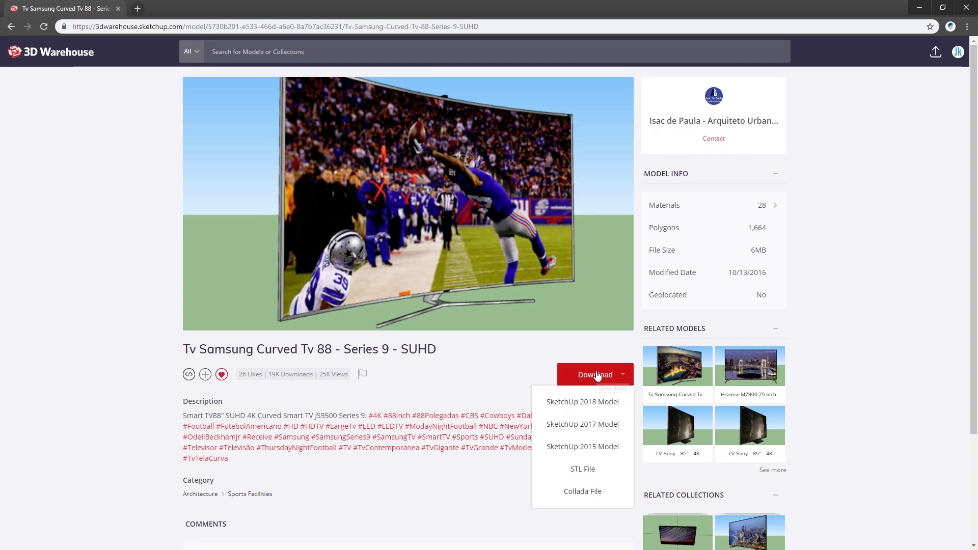
{"action": "left_click", "coordinate": [583, 402]}
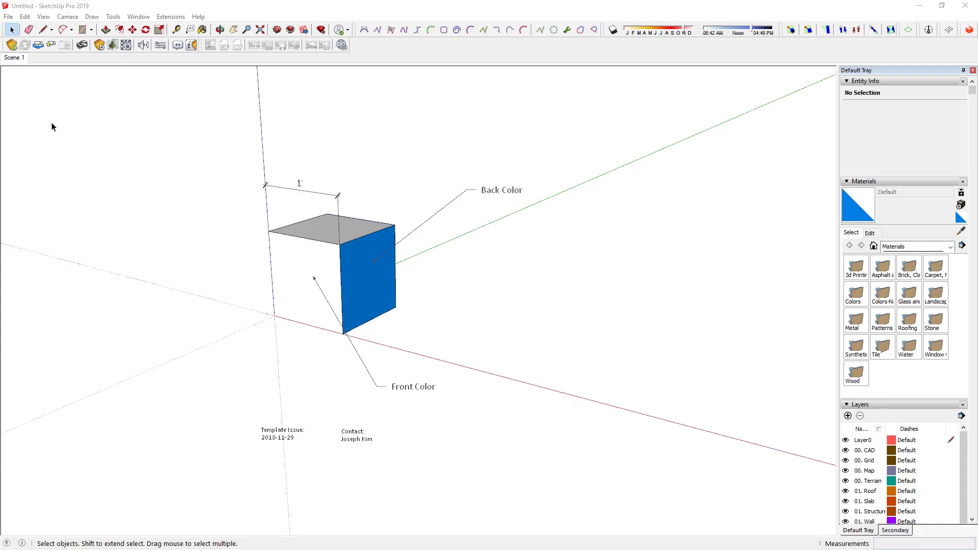
Switch to SketchUp beside the desktop and place the downloaded Samsung curved TV file into the untitled model.
{"action": "key", "text": "super+Right"}
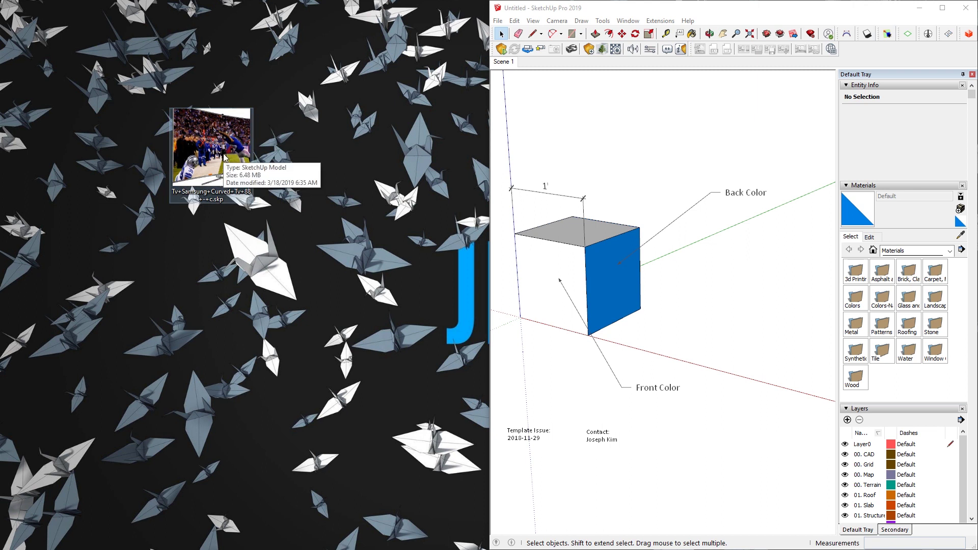
{"action": "mouse_move", "coordinate": [217, 158]}
{"action": "left_mouse_down"}
{"action": "mouse_move", "coordinate": [622, 174]}
{"action": "mouse_move", "coordinate": [637, 186]}
{"action": "left_mouse_up"}
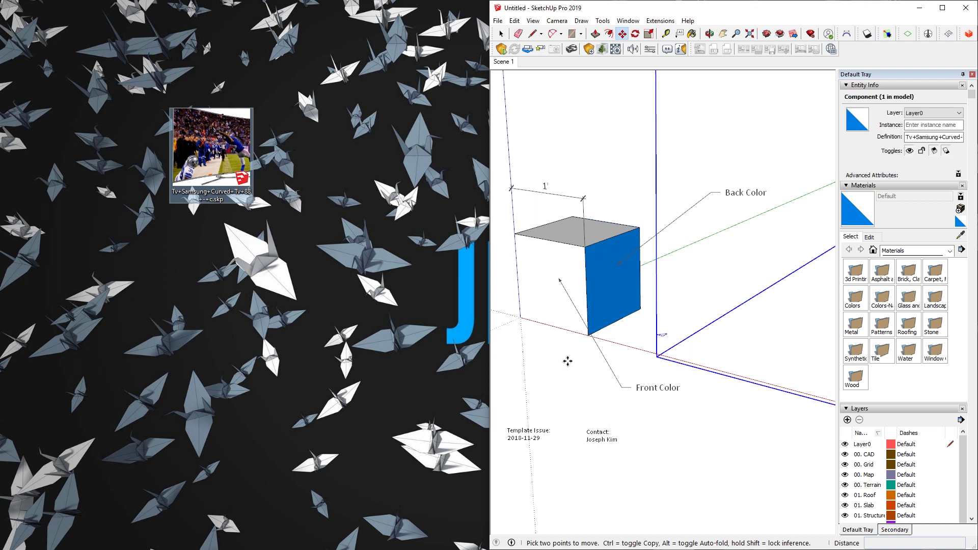
{"action": "scroll", "coordinate": [603, 351], "scroll_direction": "down", "scroll_amount": 8}
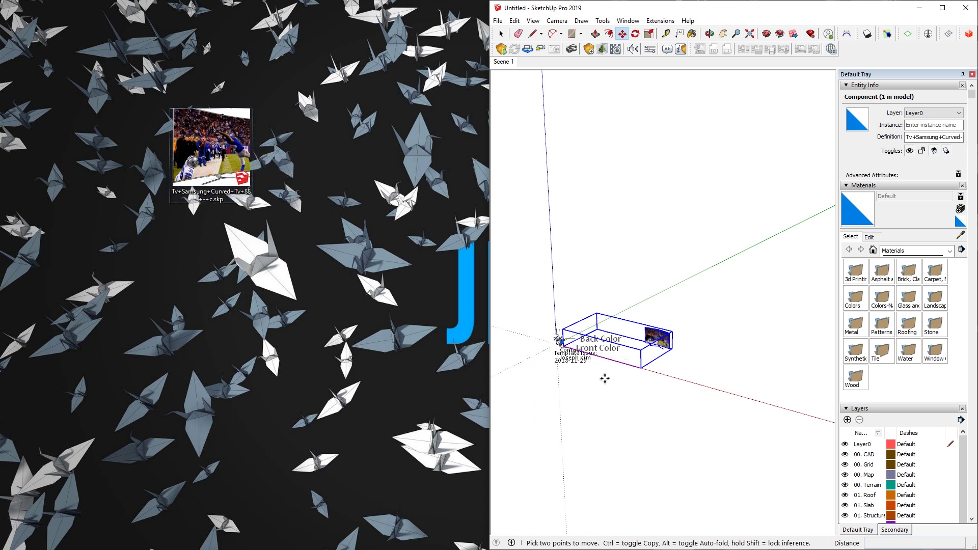
Delete the template's sample cube with its labels at the origin and maximize the SketchUp window.
{"action": "scroll", "coordinate": [564, 360], "scroll_direction": "up", "scroll_amount": 5}
{"action": "key", "text": "space"}
{"action": "left_click", "coordinate": [518, 313]}
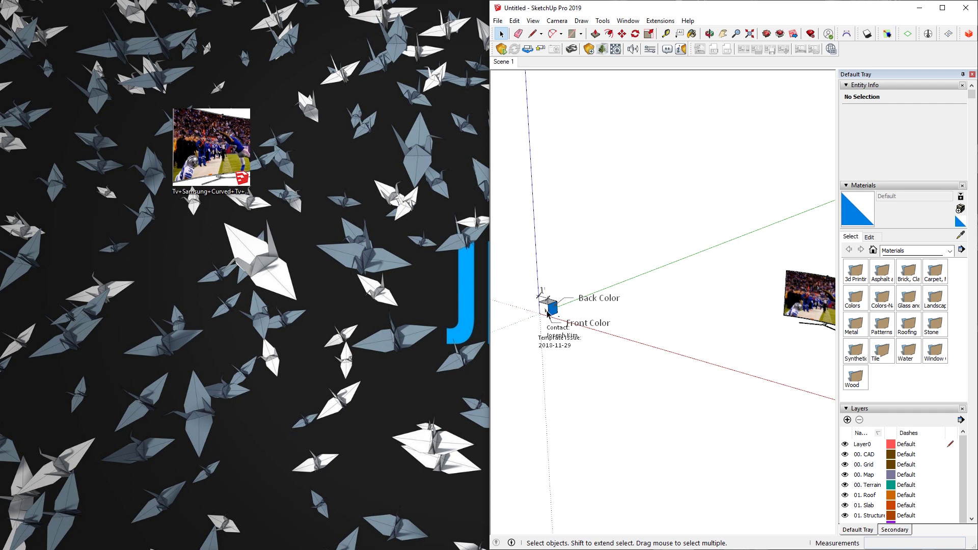
{"action": "key", "text": "Delete"}
{"action": "double_click", "coordinate": [738, 11]}
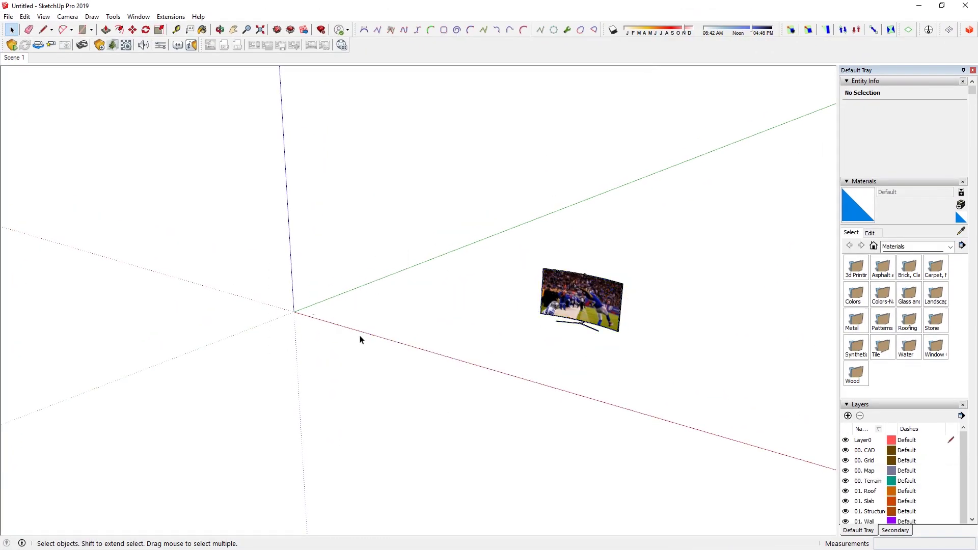
Explode the placed TV component to separate the television from the stray geometry near the origin.
{"action": "scroll", "coordinate": [308, 327], "scroll_direction": "up", "scroll_amount": 6}
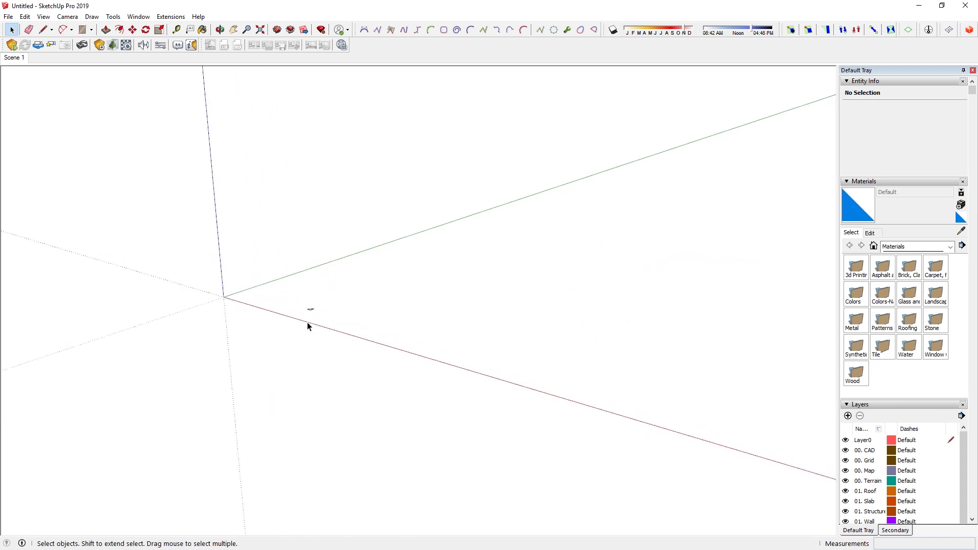
{"action": "scroll", "coordinate": [313, 299], "scroll_direction": "down", "scroll_amount": 6}
{"action": "left_click", "coordinate": [618, 262]}
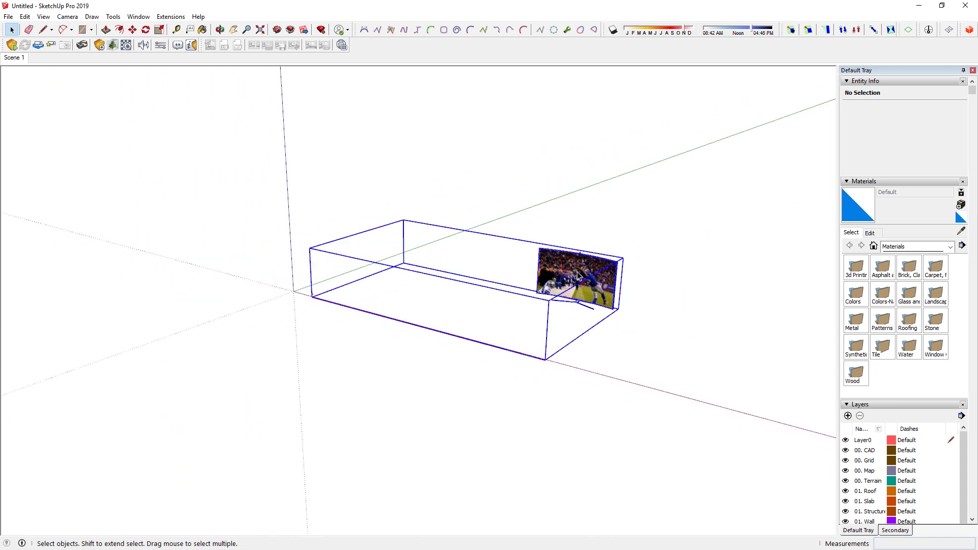
{"action": "right_click", "coordinate": [579, 275]}
{"action": "left_click", "coordinate": [629, 226]}
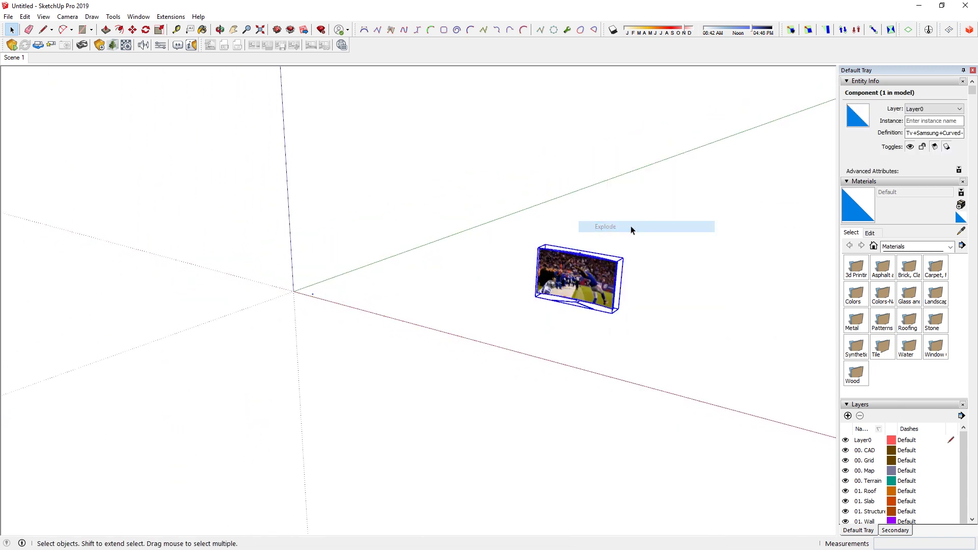
{"action": "left_click", "coordinate": [370, 234]}
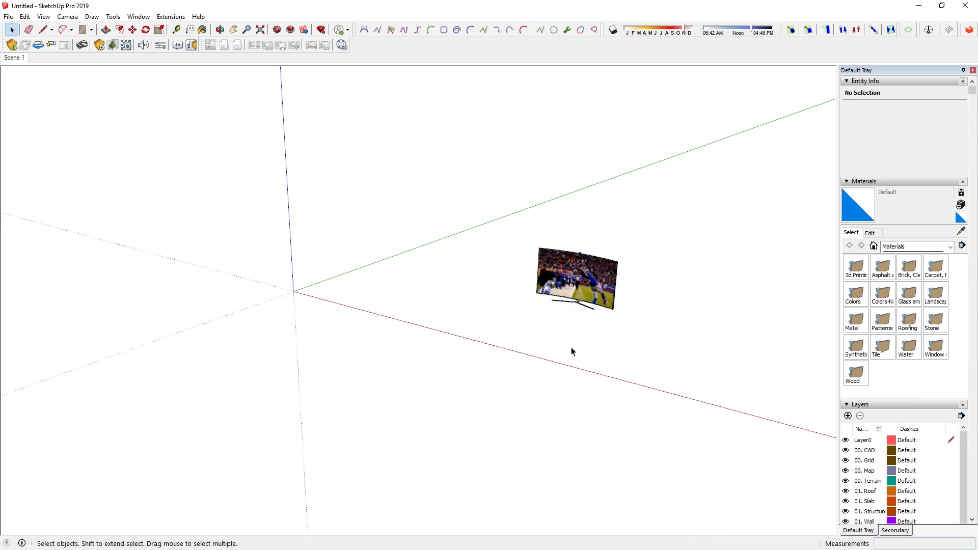
Open the TV group for editing and delete the stand below the screen.
{"action": "scroll", "coordinate": [573, 275], "scroll_direction": "up", "scroll_amount": 5}
{"action": "middle_click_drag", "start_coordinate": [569, 329], "coordinate": [413, 379]}
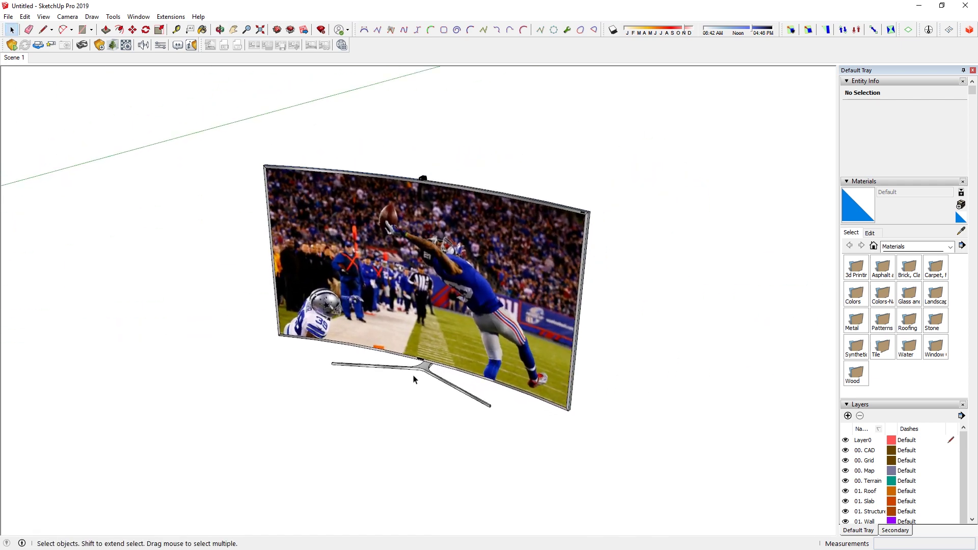
{"action": "left_click", "coordinate": [427, 373]}
{"action": "double_click", "coordinate": [427, 372]}
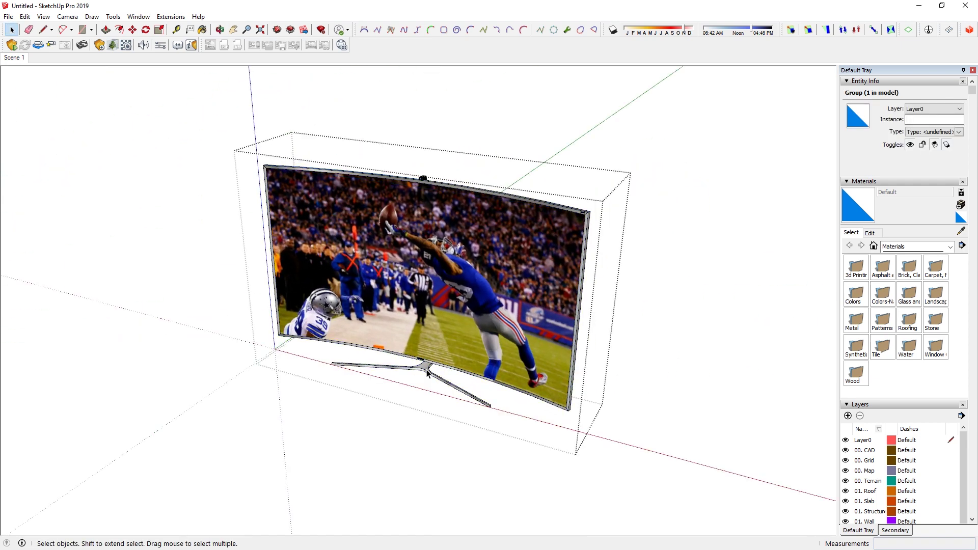
{"action": "left_click", "coordinate": [427, 372]}
{"action": "middle_click_drag", "start_coordinate": [427, 373], "coordinate": [591, 331]}
{"action": "key", "text": "Escape"}
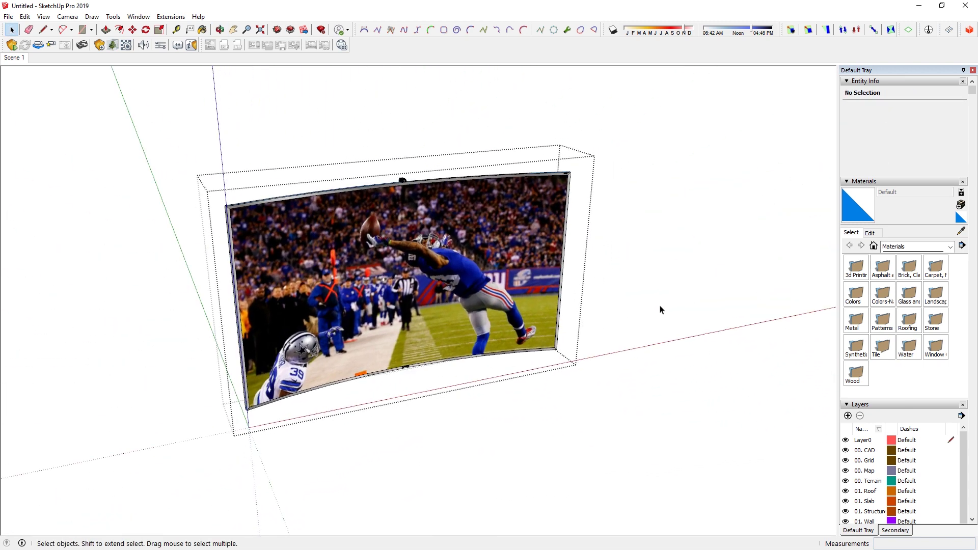
Move the TV group by its bottom centre point onto the vertical axis at the model origin.
{"action": "scroll", "coordinate": [660, 310], "scroll_direction": "down", "scroll_amount": 5}
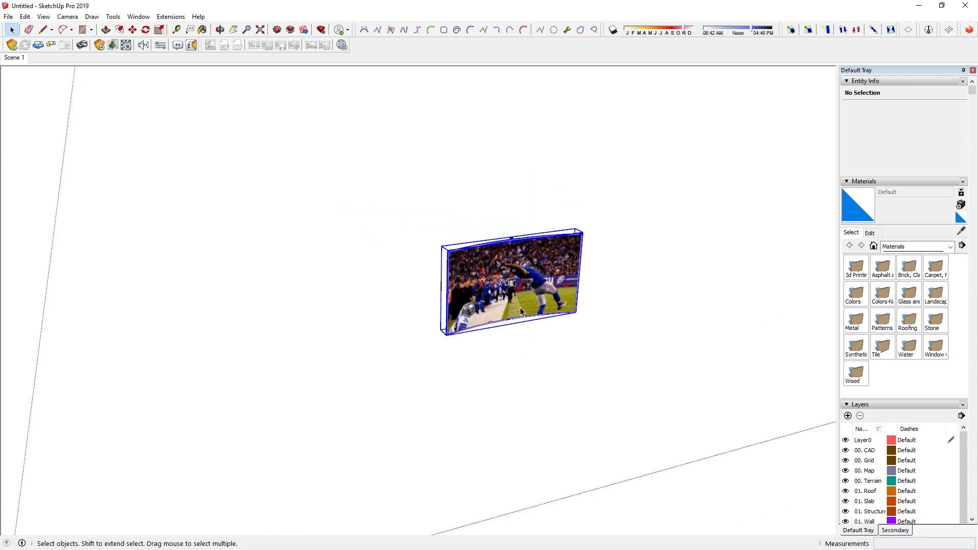
{"action": "scroll", "coordinate": [521, 311], "scroll_direction": "down", "scroll_amount": 2}
{"action": "left_click", "coordinate": [521, 310]}
{"action": "key", "text": "m"}
{"action": "scroll", "coordinate": [500, 315], "scroll_direction": "up", "scroll_amount": 5}
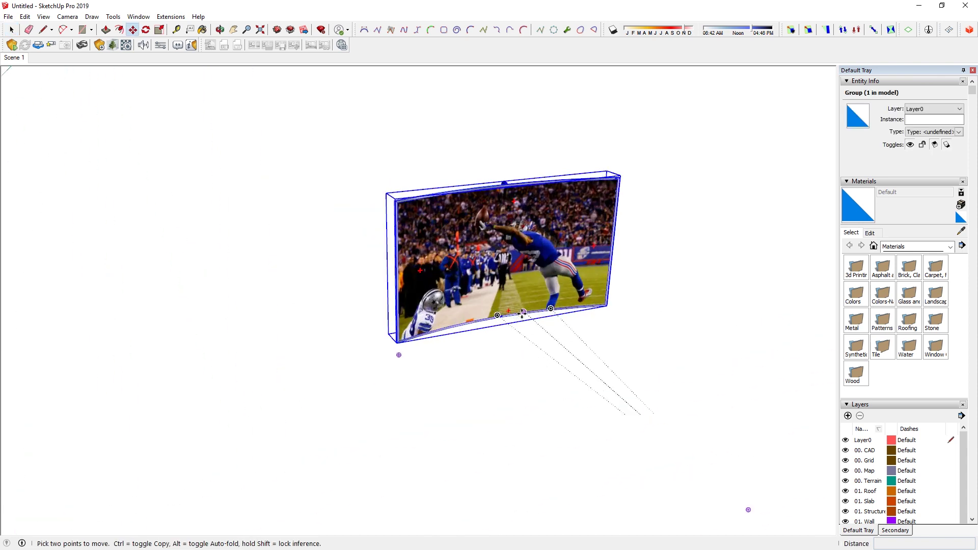
{"action": "scroll", "coordinate": [490, 321], "scroll_direction": "up", "scroll_amount": 4}
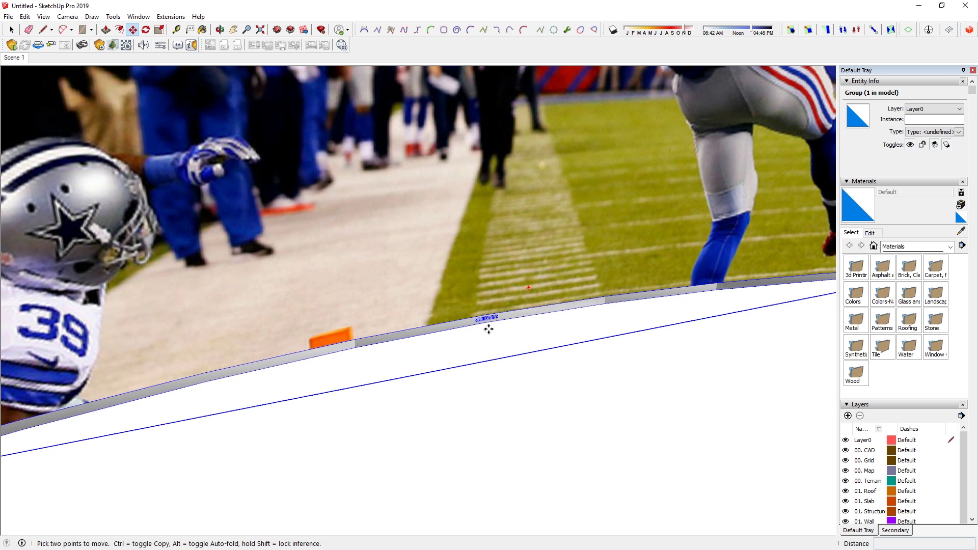
{"action": "left_click", "coordinate": [486, 324]}
{"action": "scroll", "coordinate": [487, 324], "scroll_direction": "down", "scroll_amount": 8}
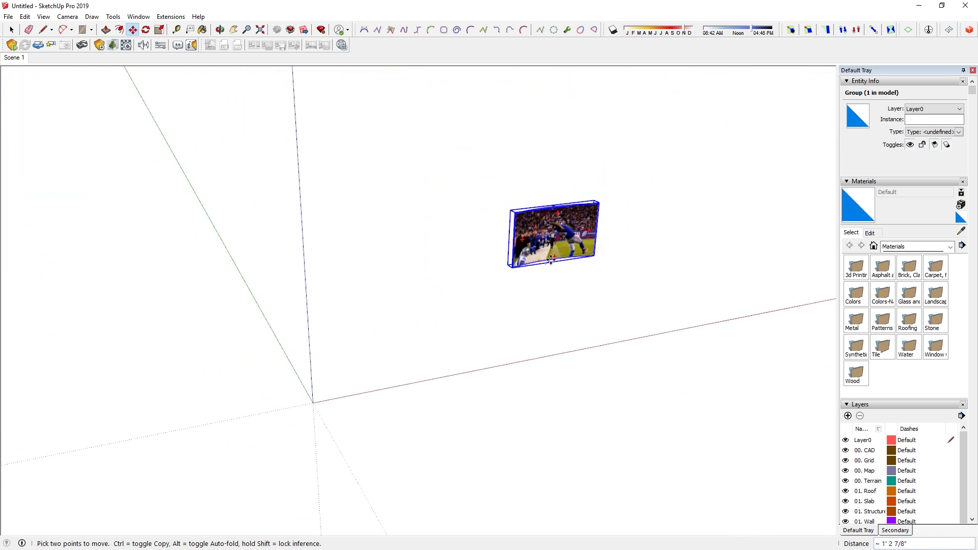
{"action": "scroll", "coordinate": [339, 387], "scroll_direction": "up", "scroll_amount": 3}
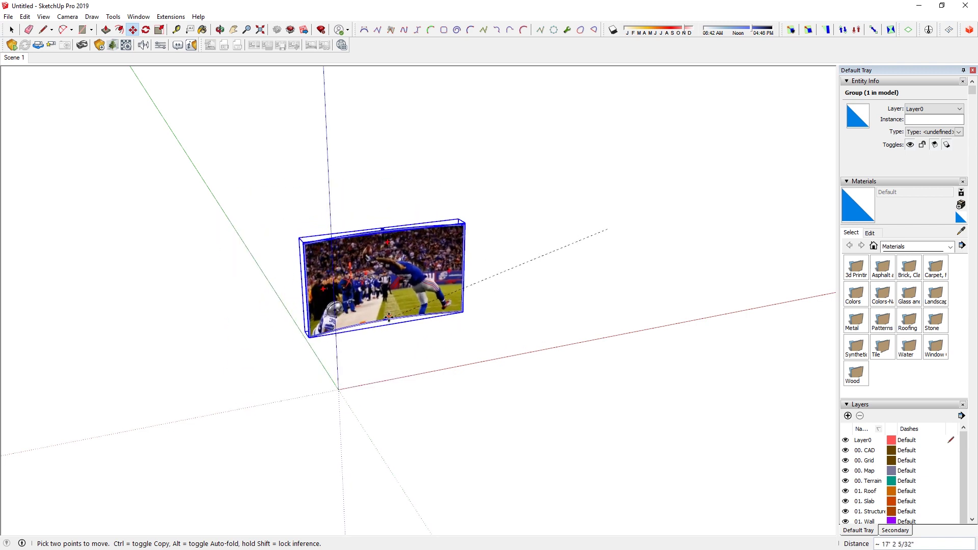
{"action": "scroll", "coordinate": [352, 377], "scroll_direction": "up", "scroll_amount": 3}
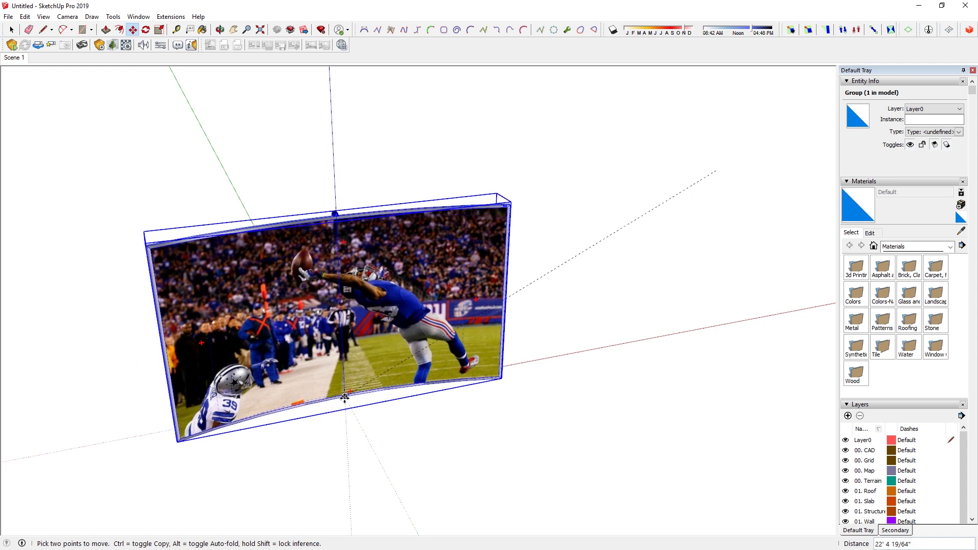
{"action": "left_click", "coordinate": [424, 378]}
{"action": "key", "text": "space"}
{"action": "middle_click_drag", "start_coordinate": [357, 204], "coordinate": [724, 357]}
{"action": "left_click", "coordinate": [13, 30]}
Set up a 3D model export to the Desktop as an AutoCAD DWG file named Curved TV 01.
{"action": "left_click", "coordinate": [8, 17]}
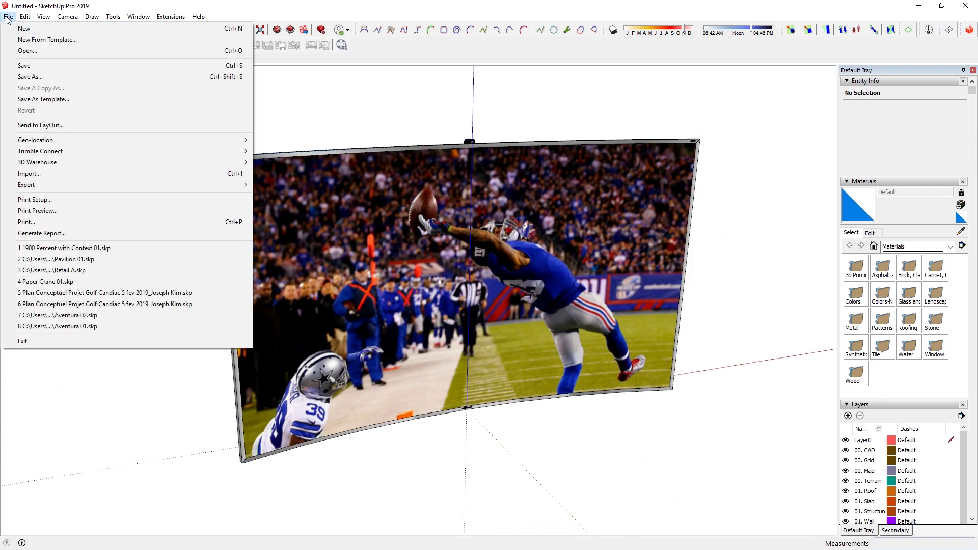
{"action": "mouse_move", "coordinate": [80, 185]}
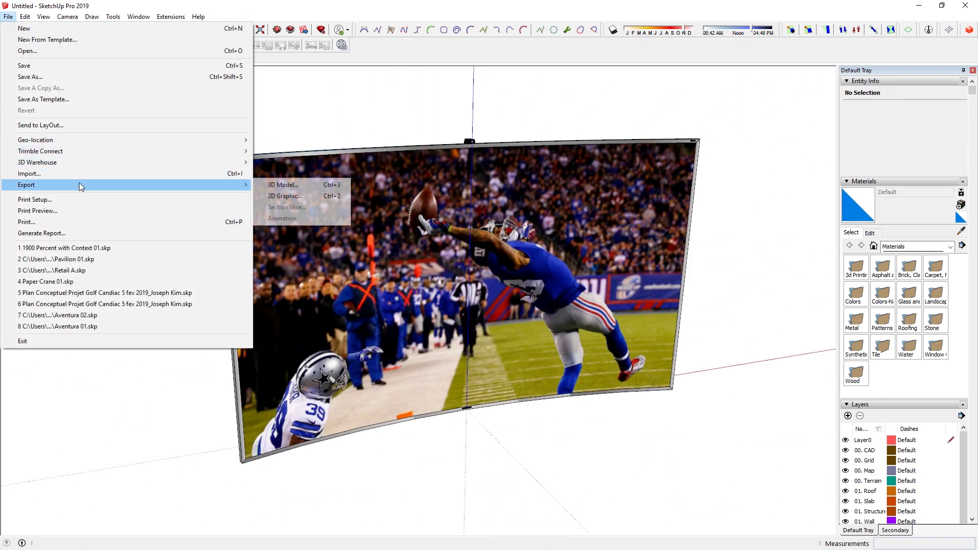
{"action": "left_click", "coordinate": [286, 188]}
{"action": "left_click", "coordinate": [461, 381]}
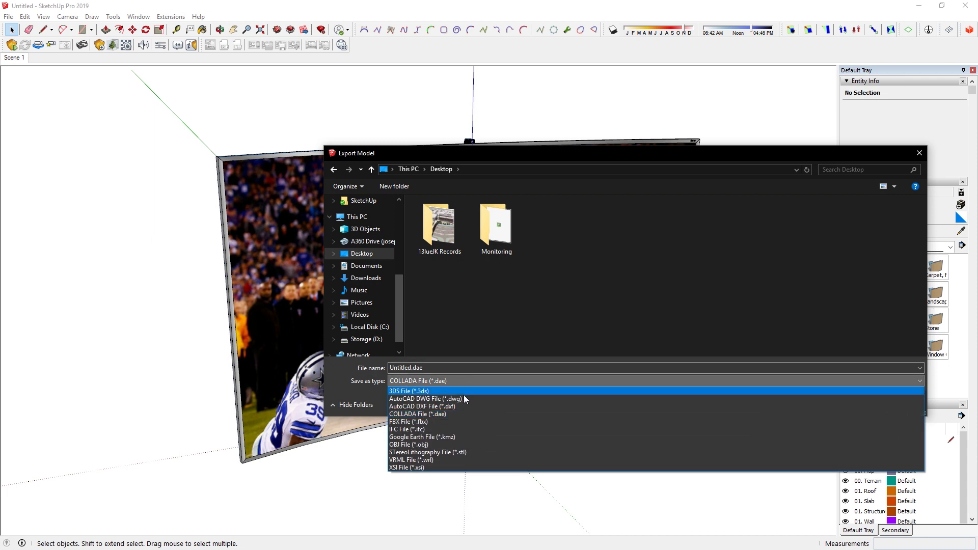
{"action": "left_click", "coordinate": [466, 399]}
{"action": "double_click", "coordinate": [447, 371]}
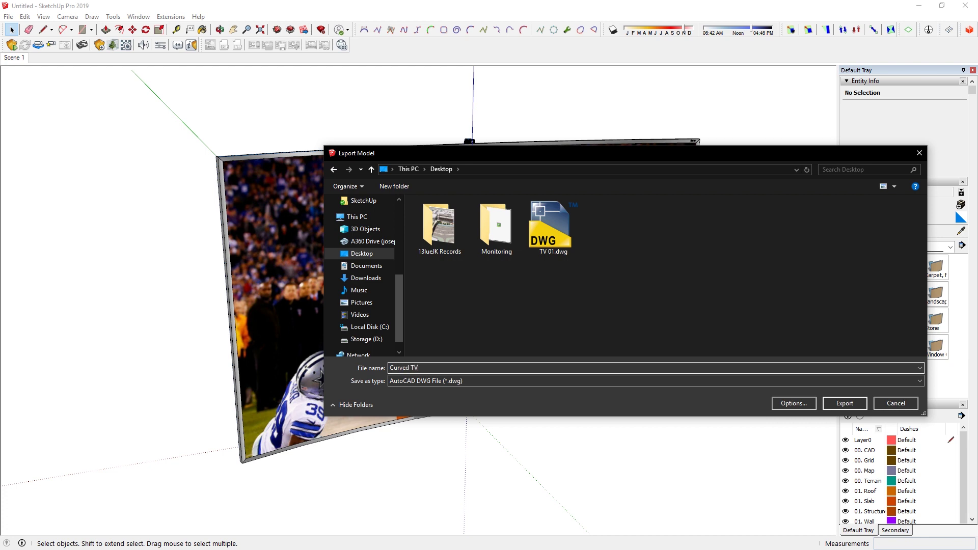
Accept Release 14 export options with faces, edges, dimensions, text and materials, and export the DWG.
{"action": "left_click", "coordinate": [791, 403]}
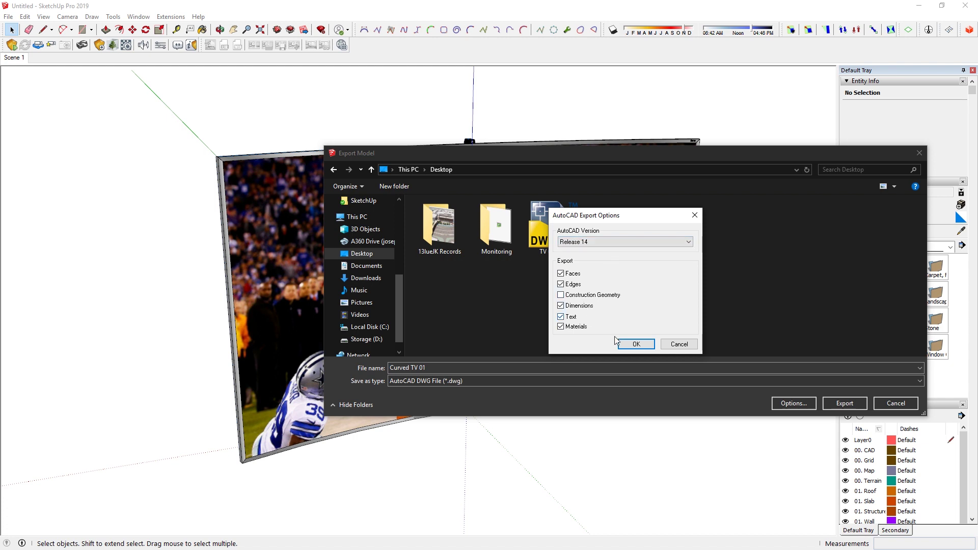
{"action": "left_click", "coordinate": [636, 345]}
{"action": "left_click", "coordinate": [849, 404]}
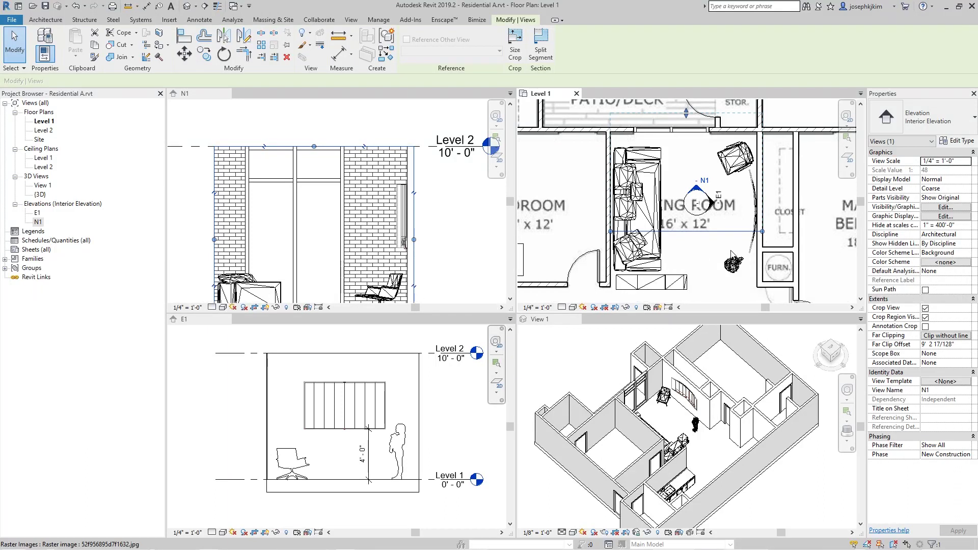
Switch to Revit and try moving and rotating the imported Curved TV in the Level 1 plan.
{"action": "left_click", "coordinate": [751, 178]}
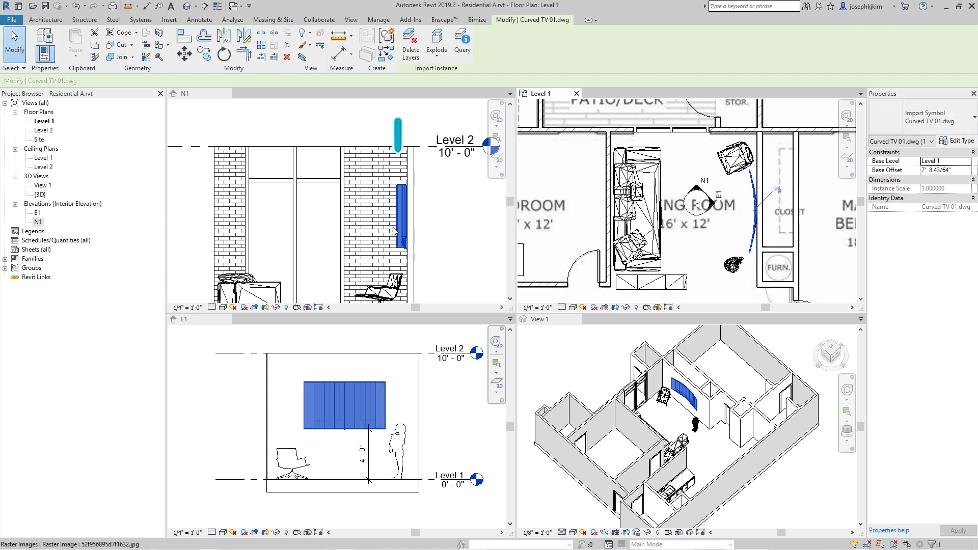
{"action": "left_click_drag", "start_coordinate": [737, 206], "coordinate": [753, 192]}
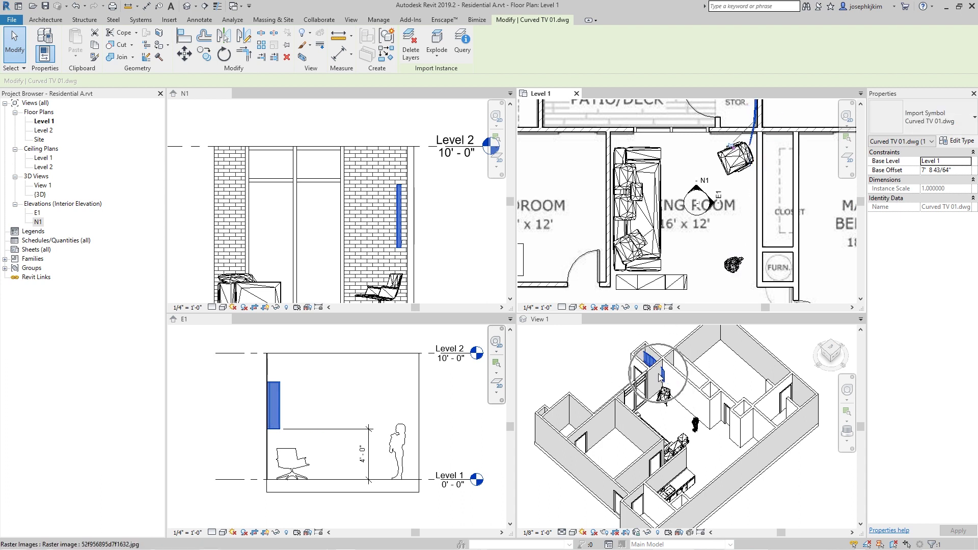
{"action": "key", "text": "space"}
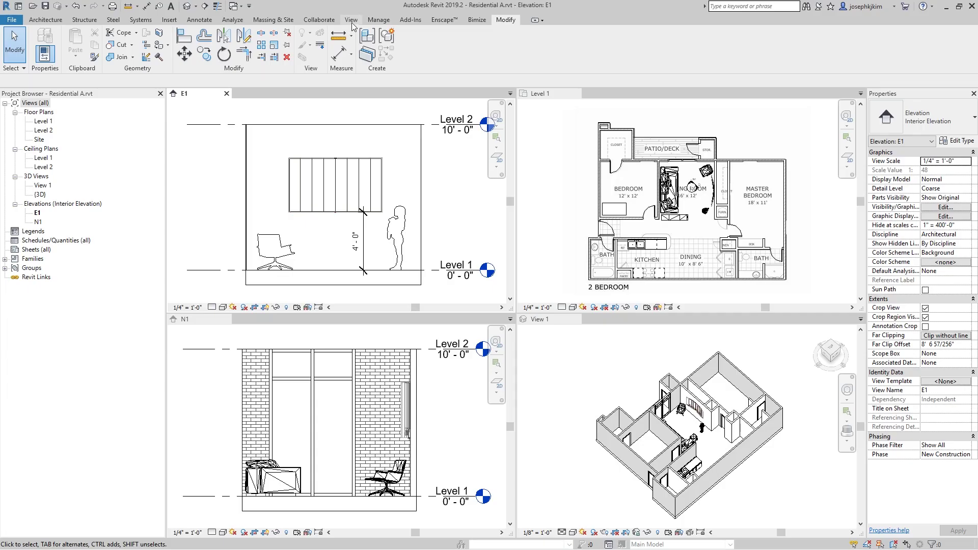
Change the tiled views to tabbed views and fit the E1 elevation in the window.
{"action": "left_click", "coordinate": [354, 22]}
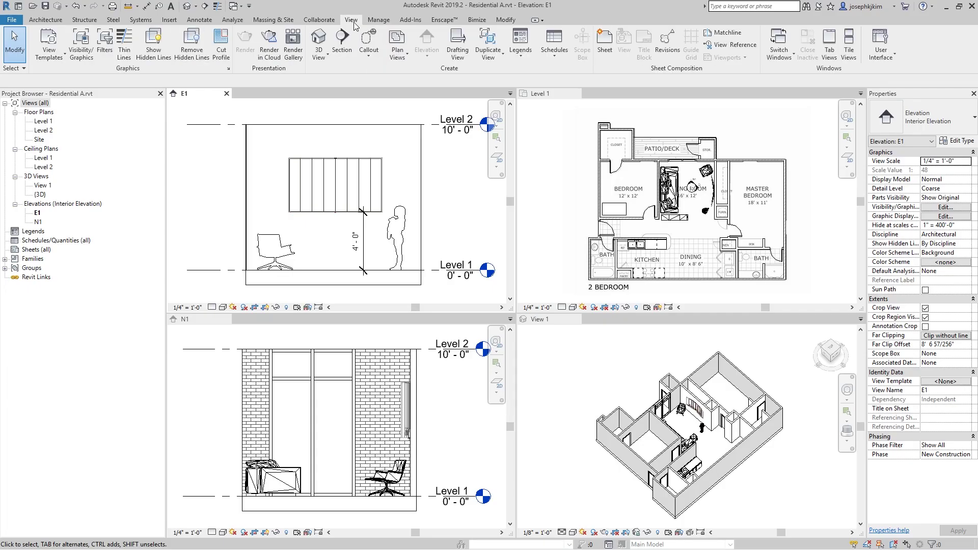
{"action": "left_click", "coordinate": [829, 46]}
{"action": "middle_click", "coordinate": [533, 262]}
{"action": "middle_click", "coordinate": [532, 262]}
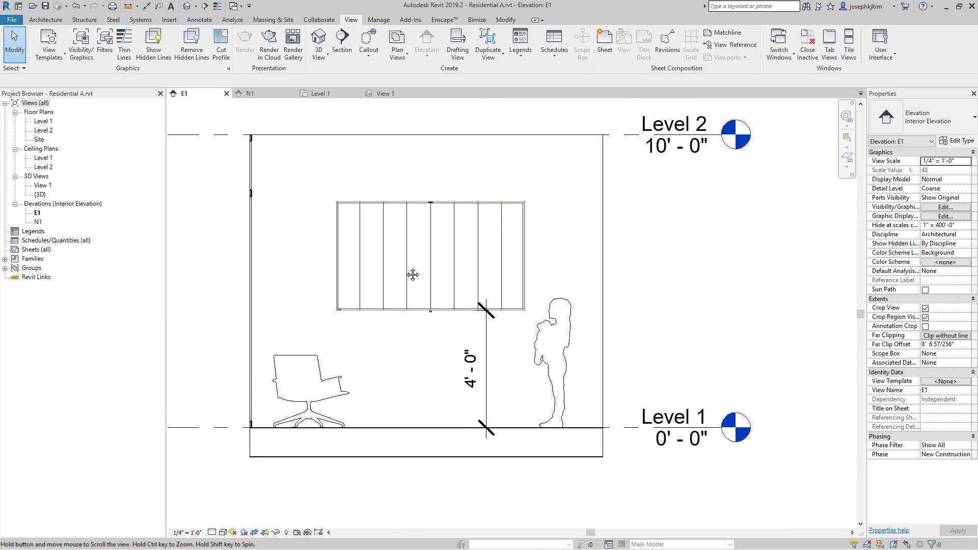
Create a new Revit family from the Generic Model wall based.rft template.
{"action": "left_click", "coordinate": [11, 19]}
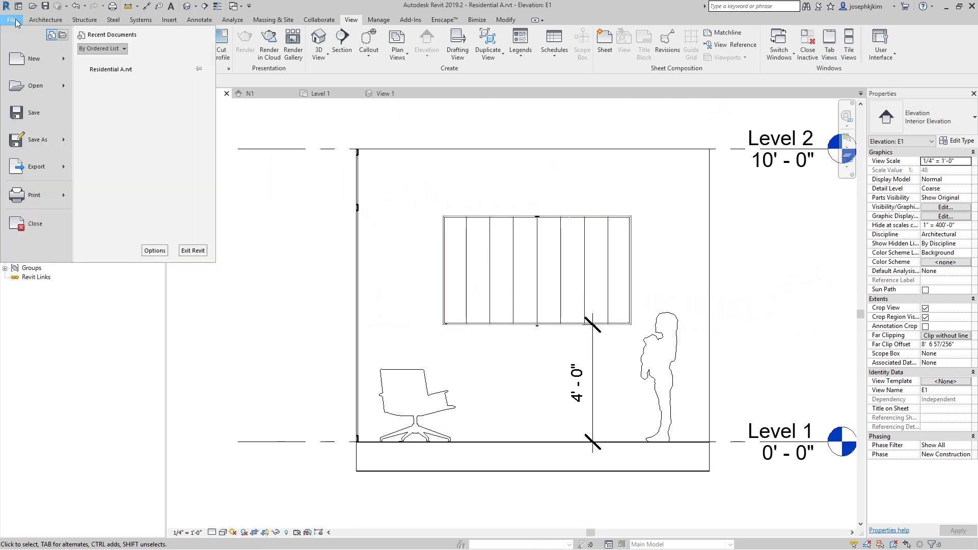
{"action": "mouse_move", "coordinate": [42, 73]}
{"action": "left_click", "coordinate": [118, 92]}
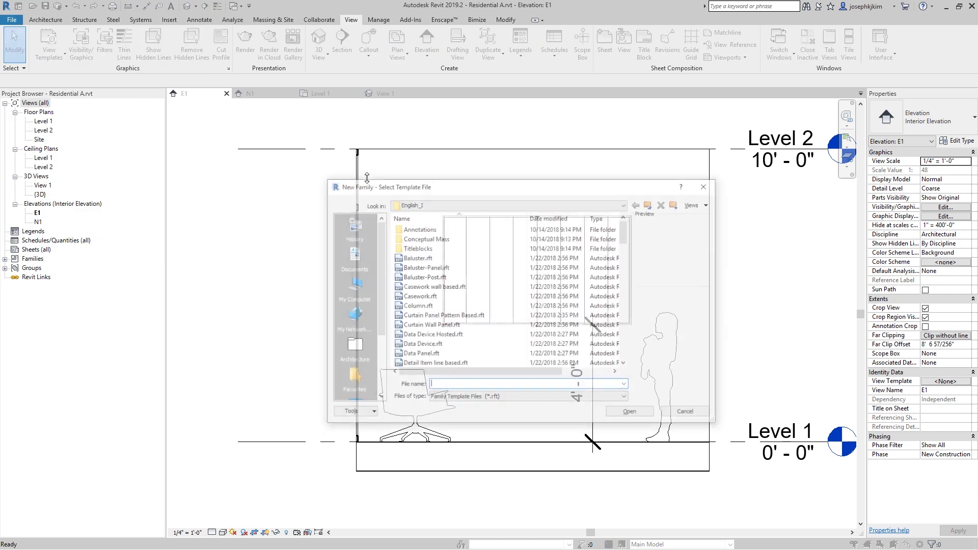
{"action": "scroll", "coordinate": [503, 310], "scroll_direction": "down", "scroll_amount": 5}
{"action": "scroll", "coordinate": [504, 308], "scroll_direction": "up", "scroll_amount": 6}
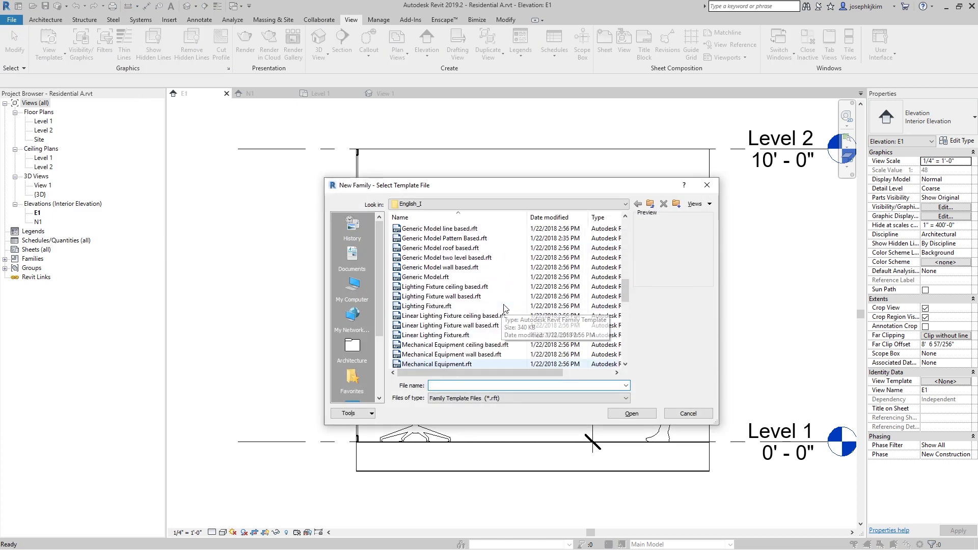
{"action": "scroll", "coordinate": [505, 308], "scroll_direction": "down", "scroll_amount": 5}
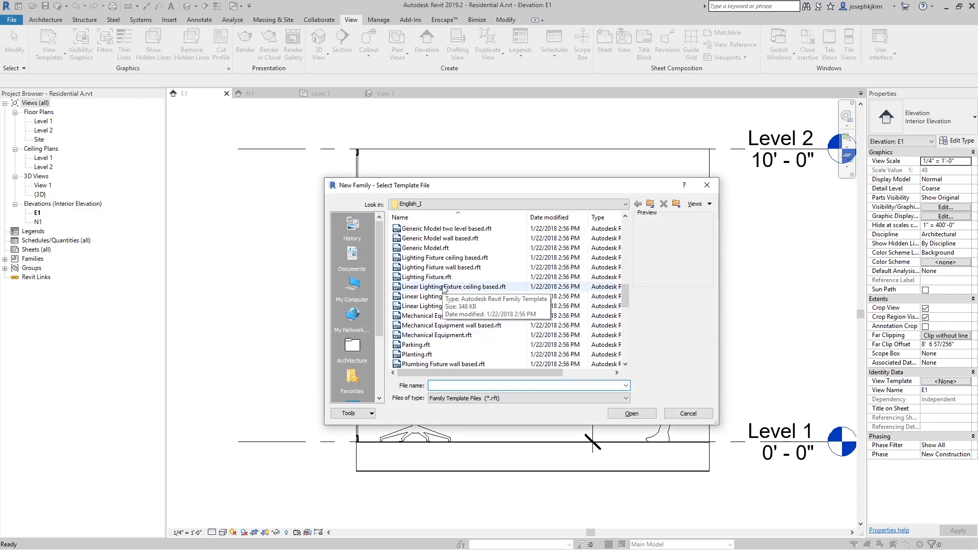
{"action": "left_click", "coordinate": [452, 239]}
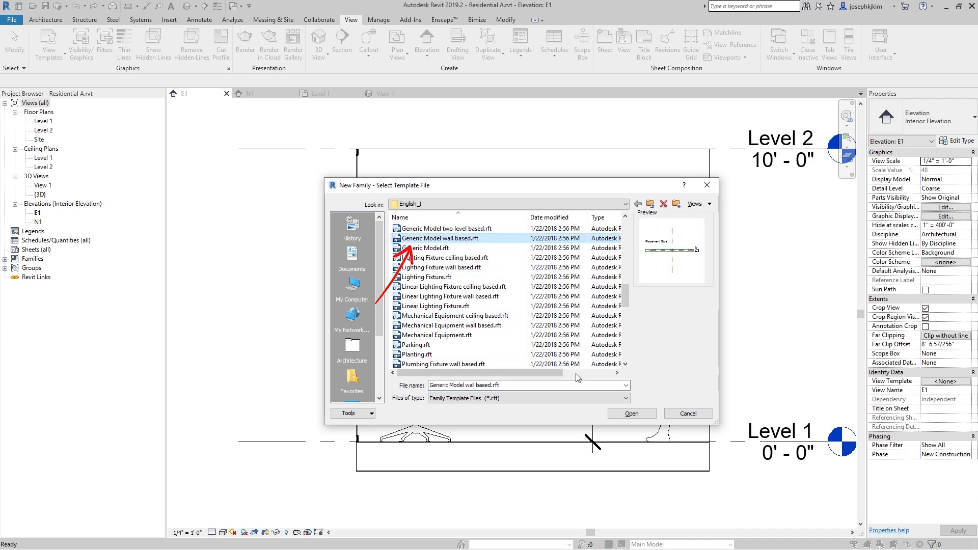
{"action": "left_click", "coordinate": [631, 414]}
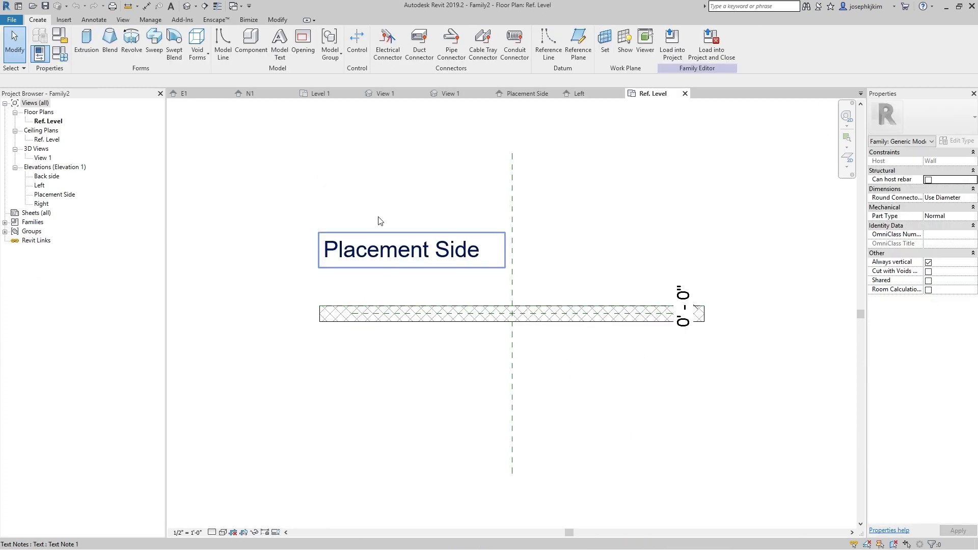
Import Curved TV 01.dwg from the Desktop into the family with Black and White colors and Auto - Origin to Origin positioning.
{"action": "left_click", "coordinate": [63, 20]}
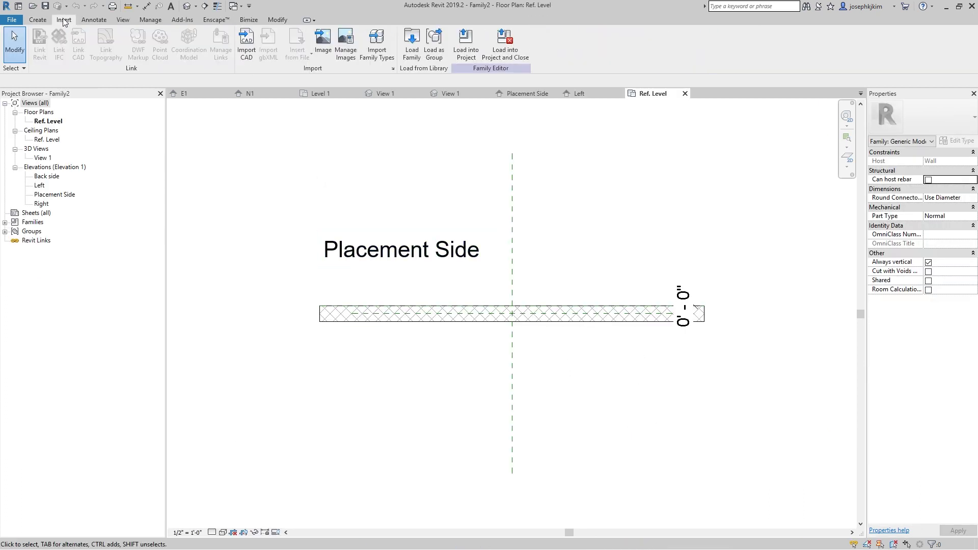
{"action": "left_click", "coordinate": [251, 45]}
{"action": "left_click", "coordinate": [407, 276]}
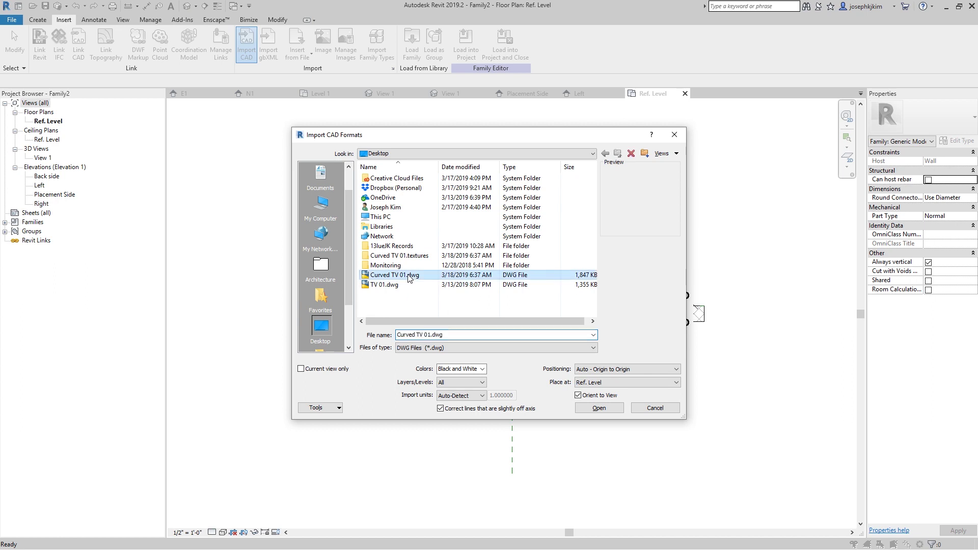
{"action": "left_click", "coordinate": [482, 369]}
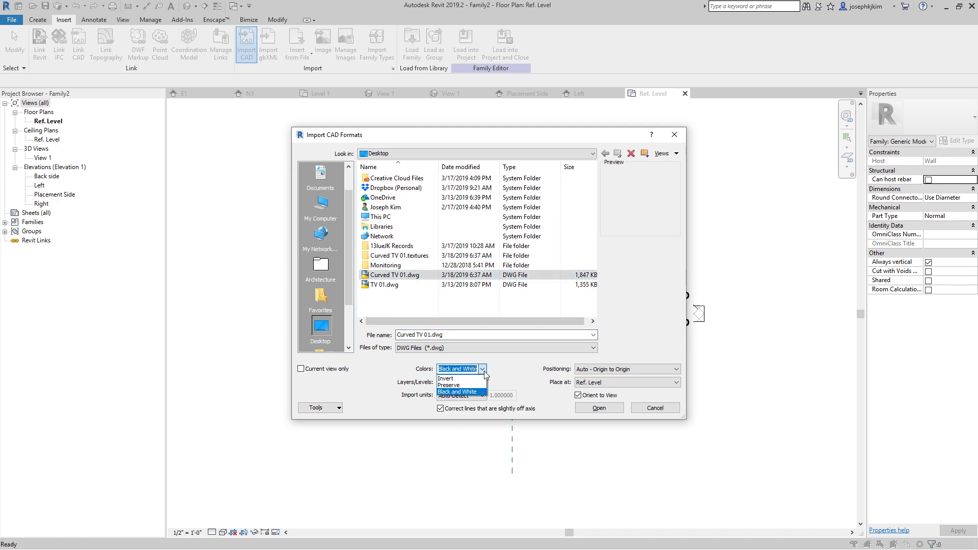
{"action": "left_click", "coordinate": [453, 385]}
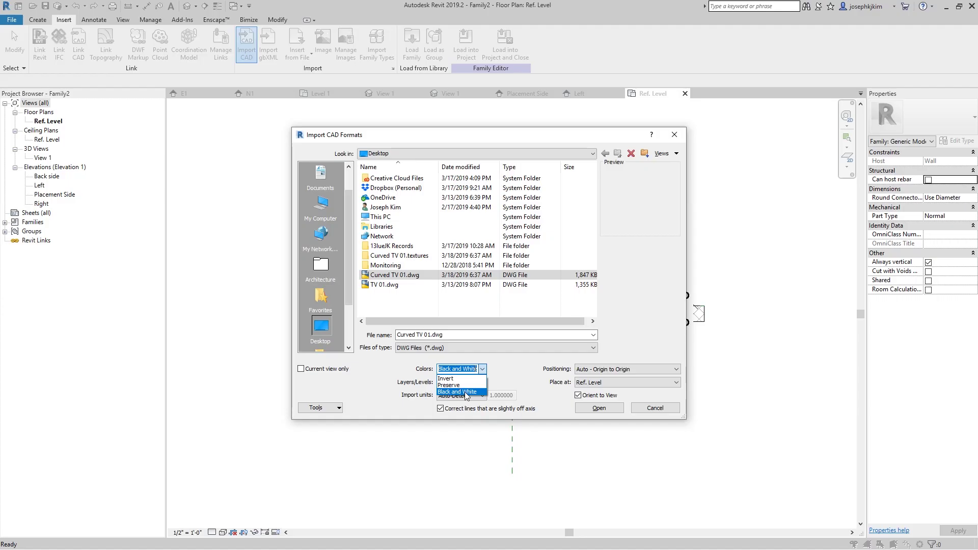
{"action": "left_click", "coordinate": [465, 392]}
{"action": "left_click", "coordinate": [600, 409]}
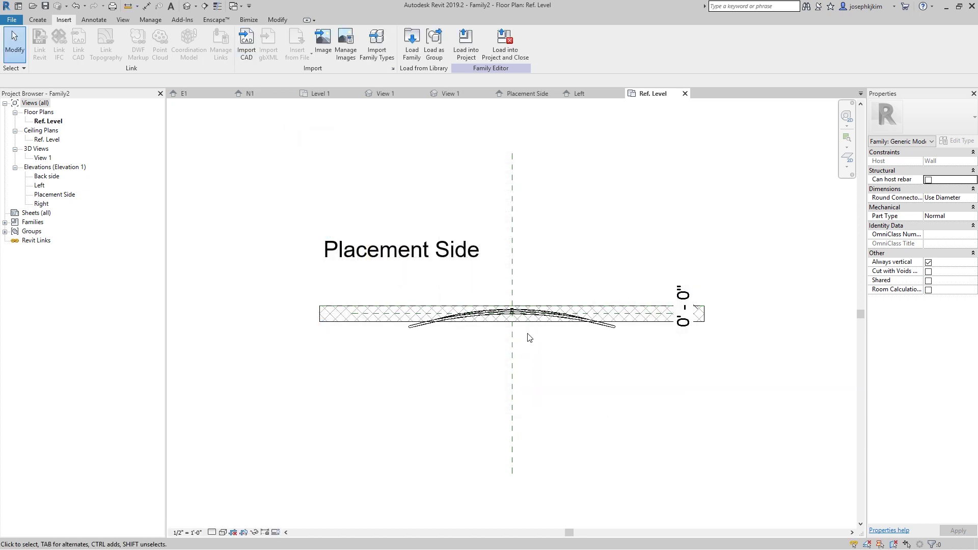
Rotate the imported Curved TV 180 degrees in the Ref. Level plan.
{"action": "left_click", "coordinate": [616, 331]}
{"action": "left_click", "coordinate": [536, 296]}
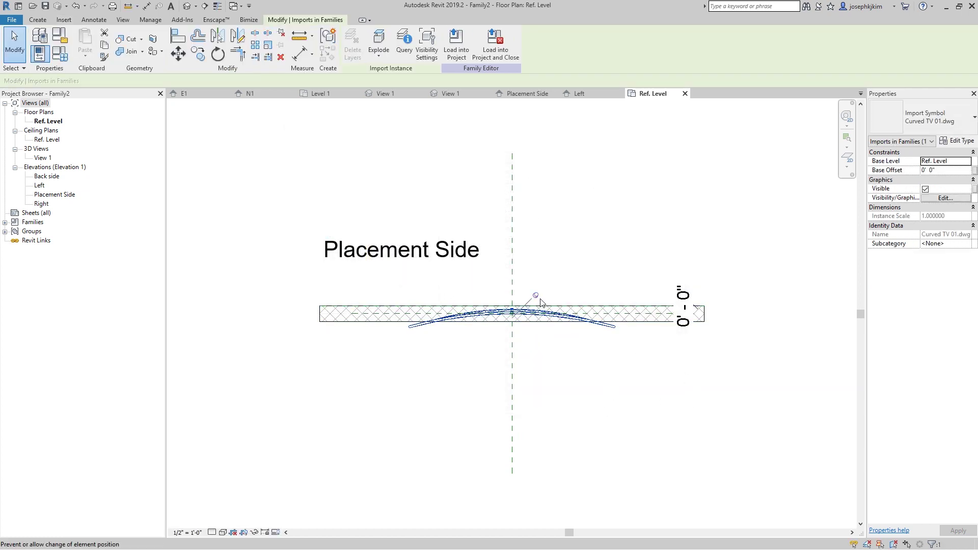
{"action": "key", "text": "r"}
{"action": "key", "text": "o"}
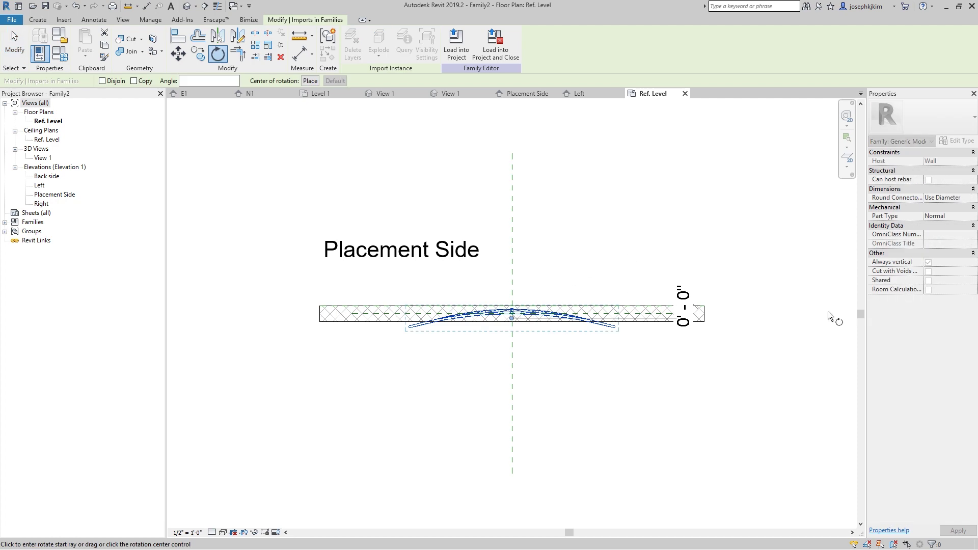
{"action": "left_click", "coordinate": [808, 337]}
{"action": "type", "text": "180"}
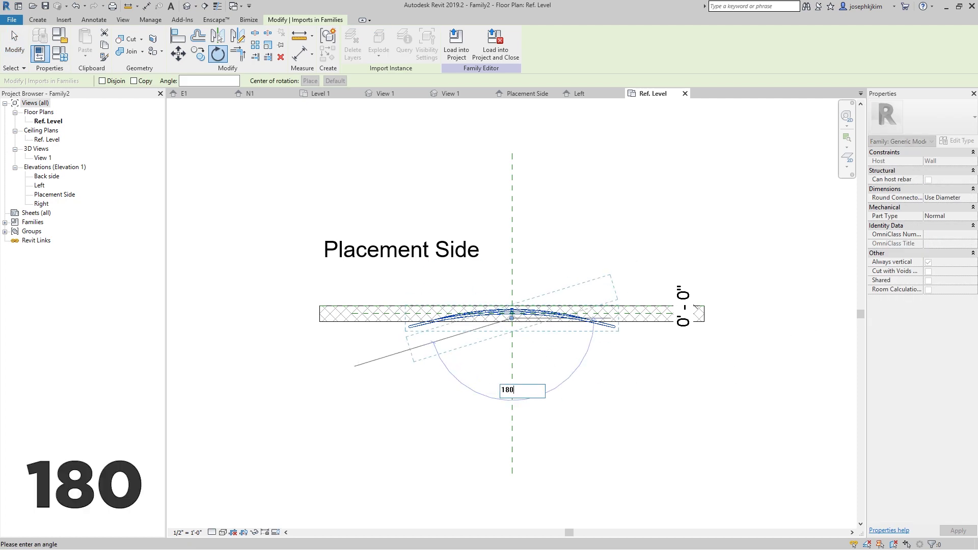
{"action": "key", "text": "Return"}
Move the Curved TV straight across the wall so it sits in front of the wall face on the Placement Side.
{"action": "scroll", "coordinate": [579, 290], "scroll_direction": "up", "scroll_amount": 3}
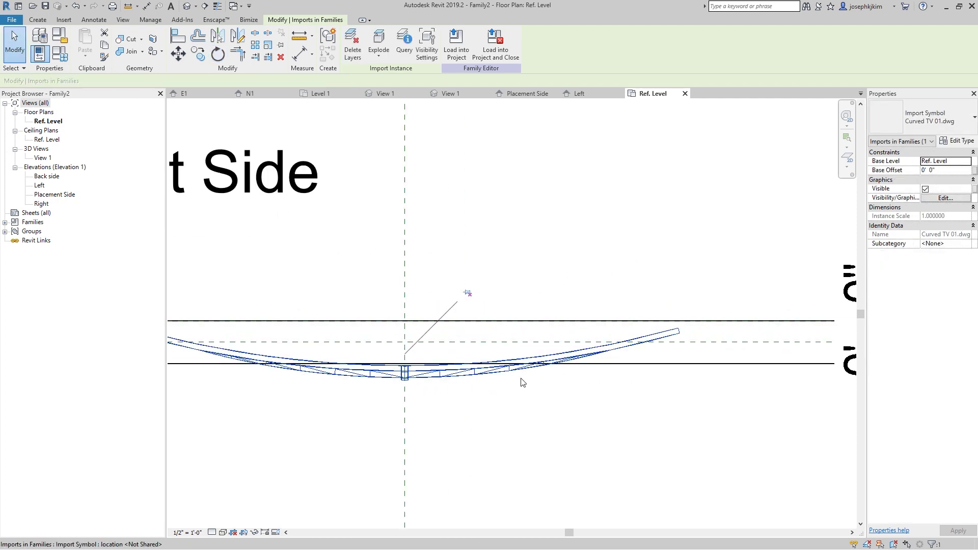
{"action": "key", "text": "m"}
{"action": "key", "text": "v"}
{"action": "left_click", "coordinate": [466, 425]}
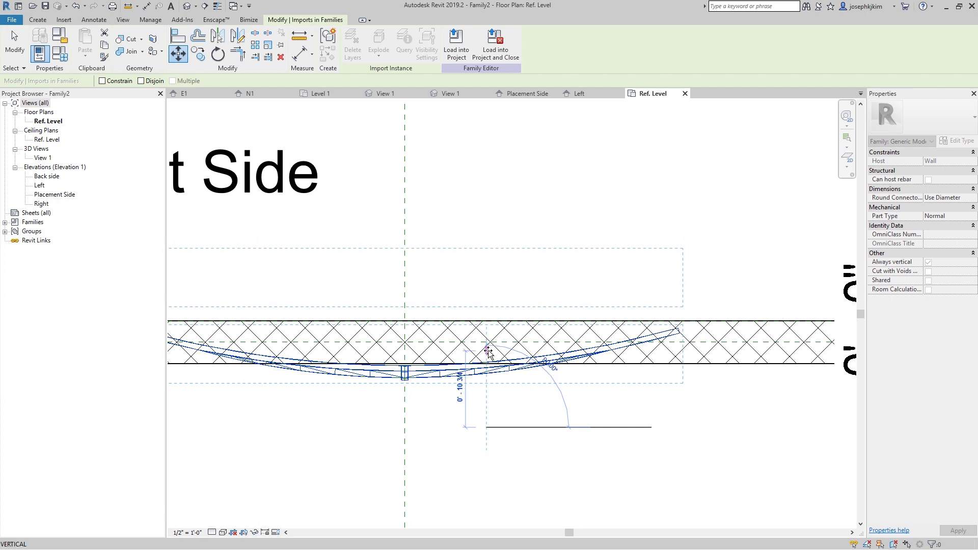
{"action": "left_click", "coordinate": [494, 342]}
{"action": "scroll", "coordinate": [617, 427], "scroll_direction": "down", "scroll_amount": 1}
{"action": "scroll", "coordinate": [617, 427], "scroll_direction": "down", "scroll_amount": 1}
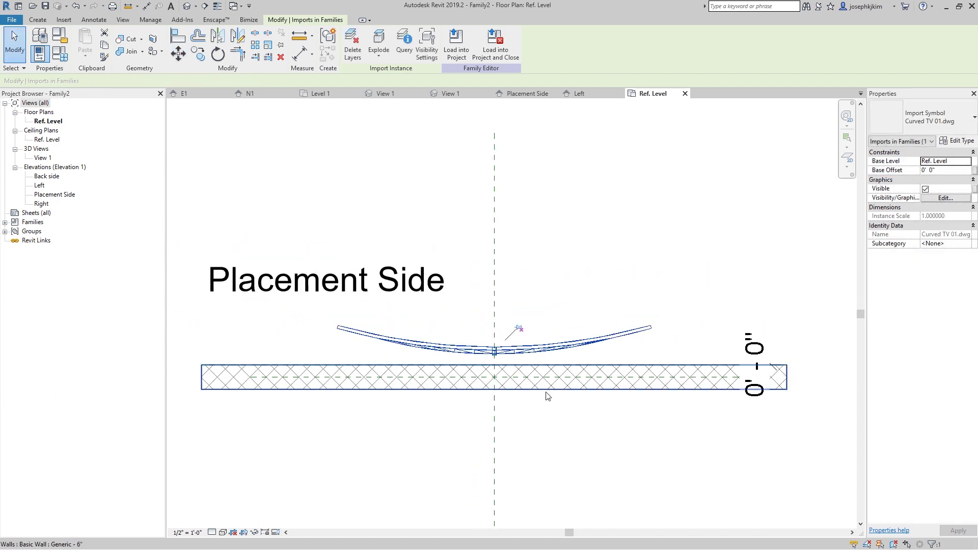
{"action": "left_click", "coordinate": [585, 446]}
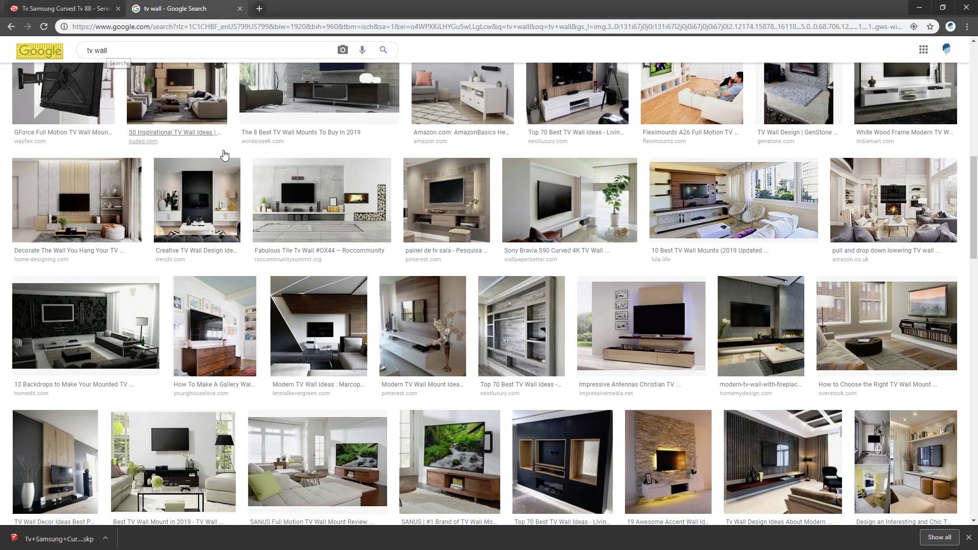
{"action": "left_click", "coordinate": [569, 224]}
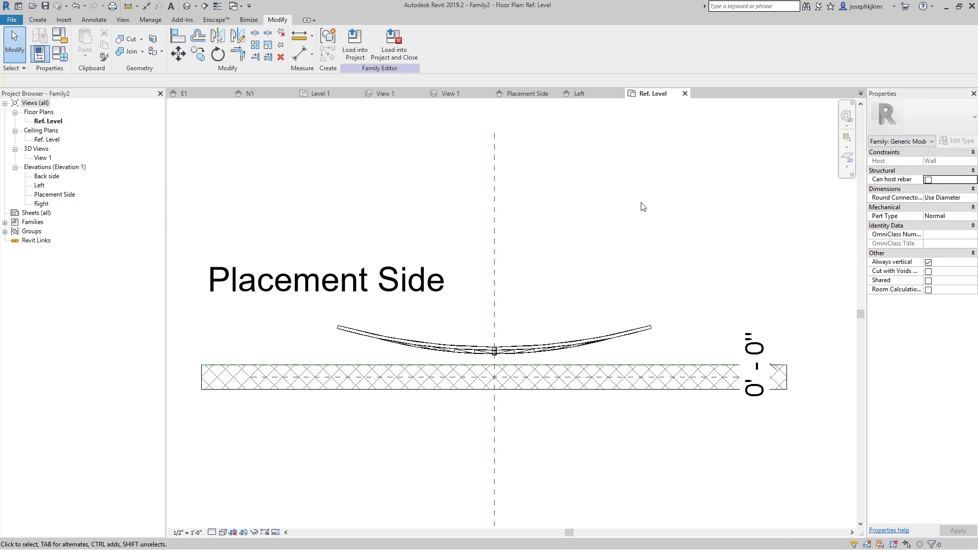
In the Placement Side elevation, raise the Curved TV to about 2' 6" above the Ref. Level.
{"action": "left_click", "coordinate": [523, 95]}
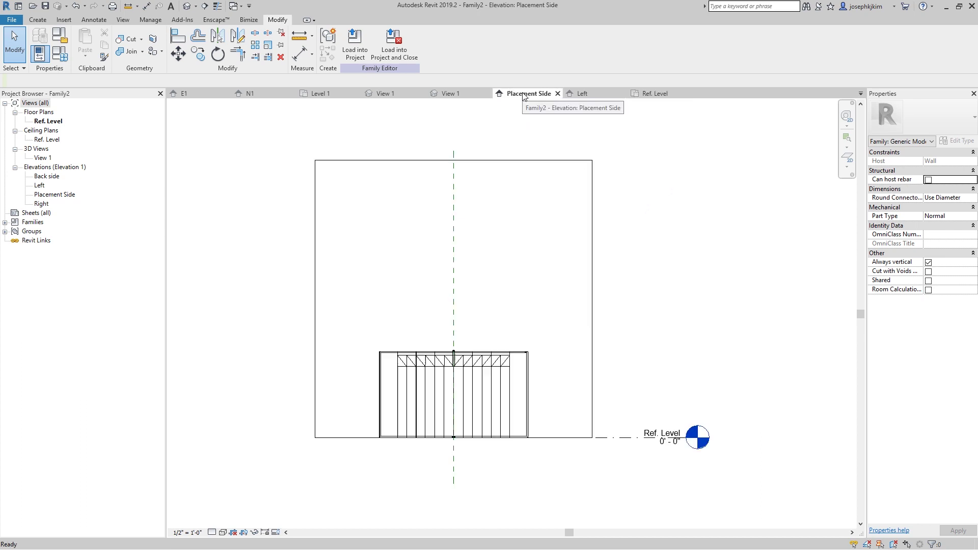
{"action": "left_click", "coordinate": [414, 361]}
{"action": "left_click_drag", "start_coordinate": [425, 375], "coordinate": [425, 356]}
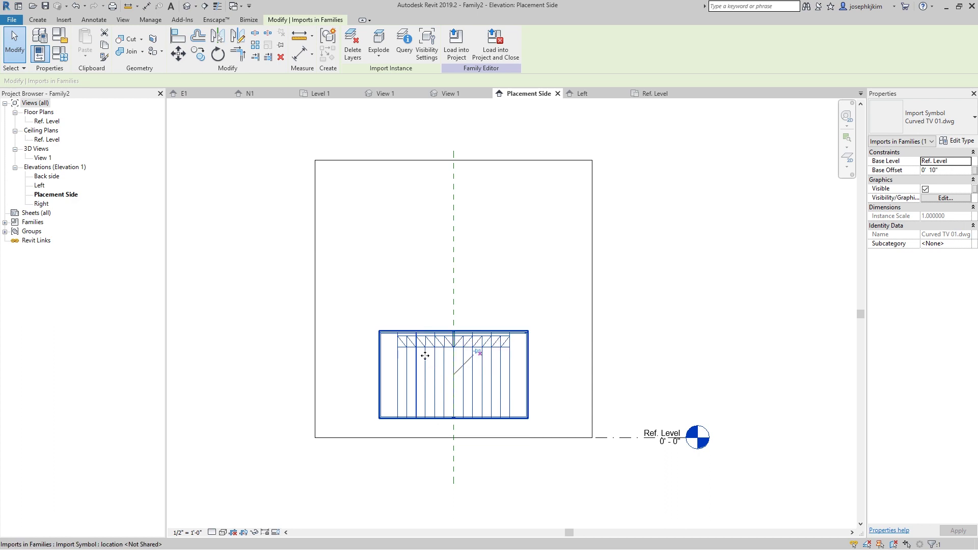
{"action": "key", "text": "Up"}
{"action": "key", "text": "Up"}
Add an aligned dimension between the Curved TV's bottom edge and the base of the wall.
{"action": "key", "text": "d"}
{"action": "key", "text": "i"}
{"action": "scroll", "coordinate": [485, 416], "scroll_direction": "up", "scroll_amount": 5}
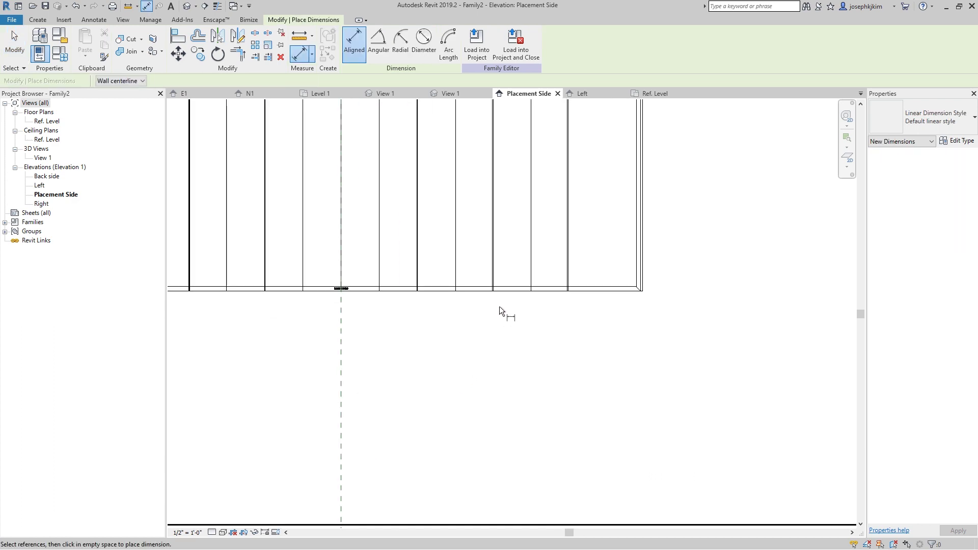
{"action": "left_click", "coordinate": [511, 294]}
{"action": "left_click", "coordinate": [500, 523]}
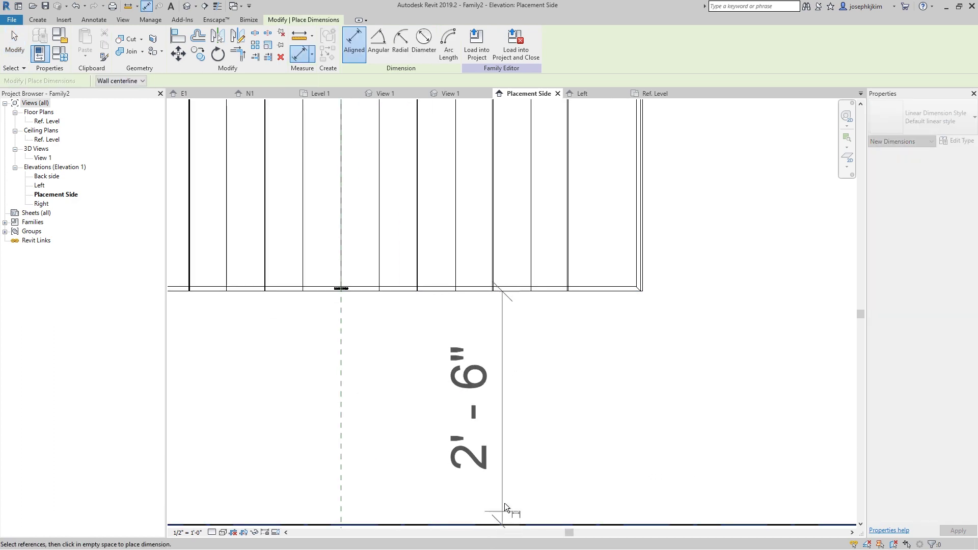
{"action": "left_click", "coordinate": [504, 508]}
{"action": "scroll", "coordinate": [557, 356], "scroll_direction": "down", "scroll_amount": 3}
{"action": "key", "text": "Escape"}
{"action": "key", "text": "Escape"}
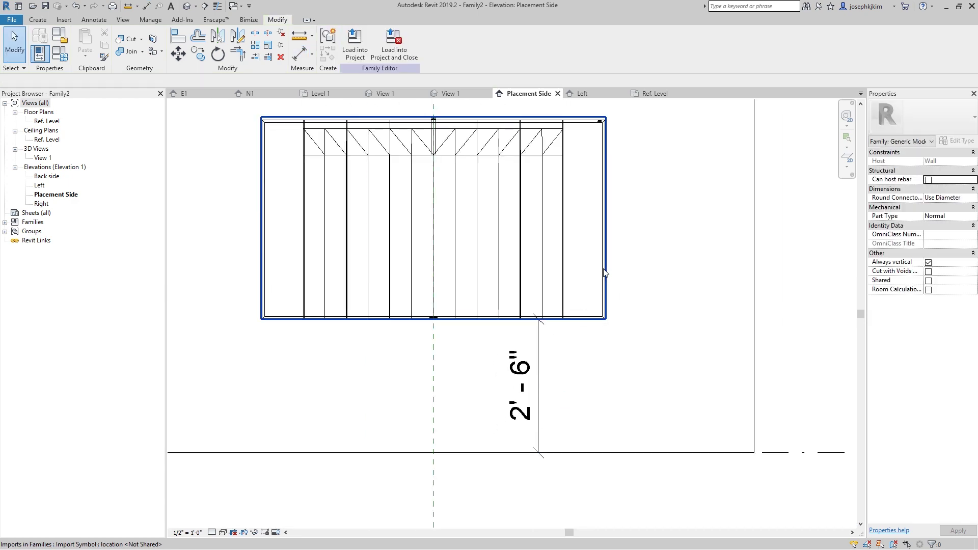
Set the Curved TV's height above the wall base to 4' through its dimension.
{"action": "left_click", "coordinate": [545, 318]}
{"action": "left_click", "coordinate": [531, 385]}
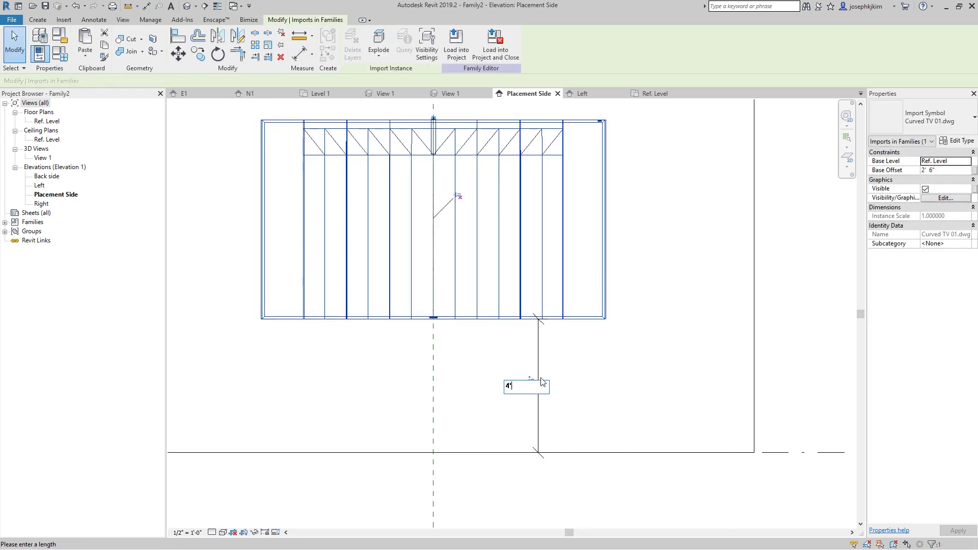
{"action": "type", "text": "4"}
{"action": "key", "text": "Return"}
{"action": "left_click", "coordinate": [586, 367]}
{"action": "scroll", "coordinate": [579, 356], "scroll_direction": "down", "scroll_amount": 2}
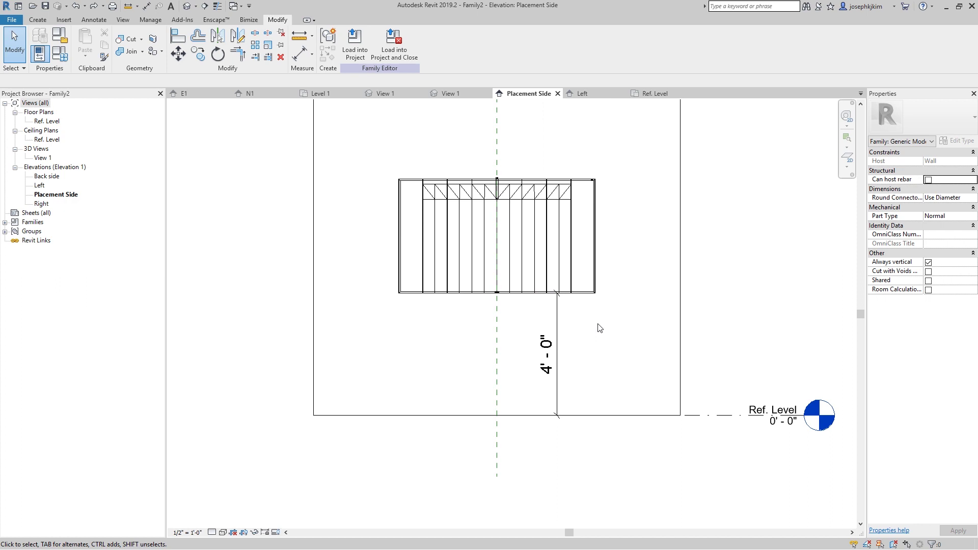
Draw a horizontal reference plane along the Curved TV's bottom edge and extend it past both sides of the TV.
{"action": "left_click", "coordinate": [499, 325]}
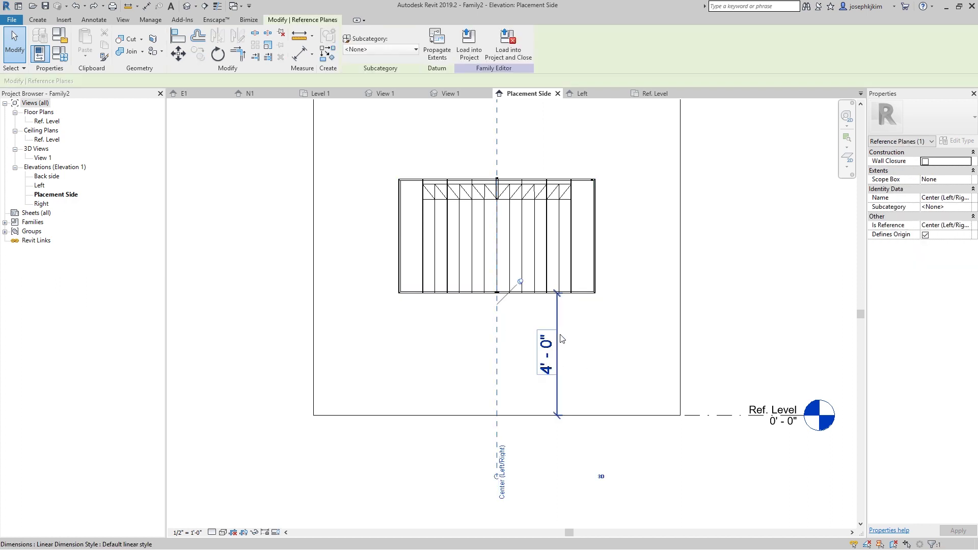
{"action": "key", "text": "c"}
{"action": "key", "text": "s"}
{"action": "scroll", "coordinate": [500, 300], "scroll_direction": "up", "scroll_amount": 4}
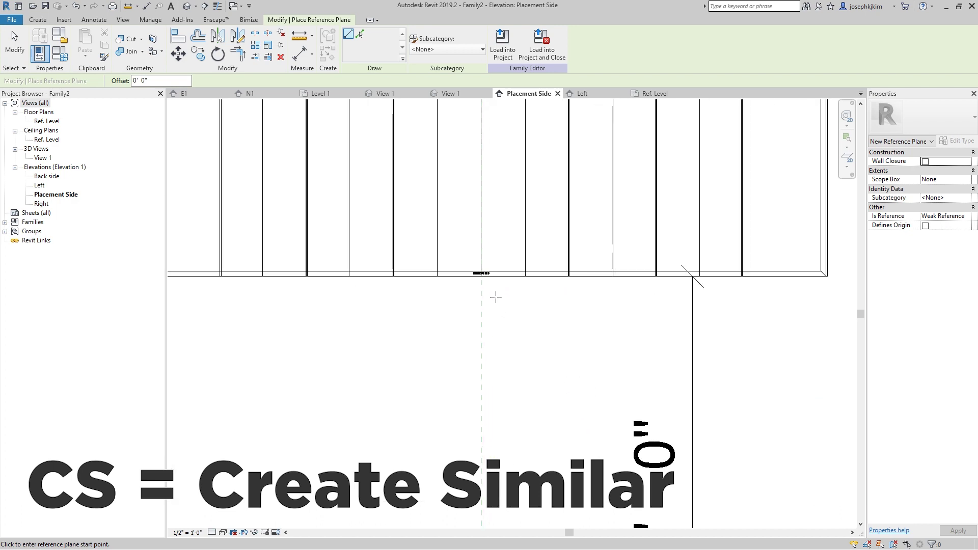
{"action": "left_click", "coordinate": [835, 278]}
{"action": "scroll", "coordinate": [803, 300], "scroll_direction": "down", "scroll_amount": 3}
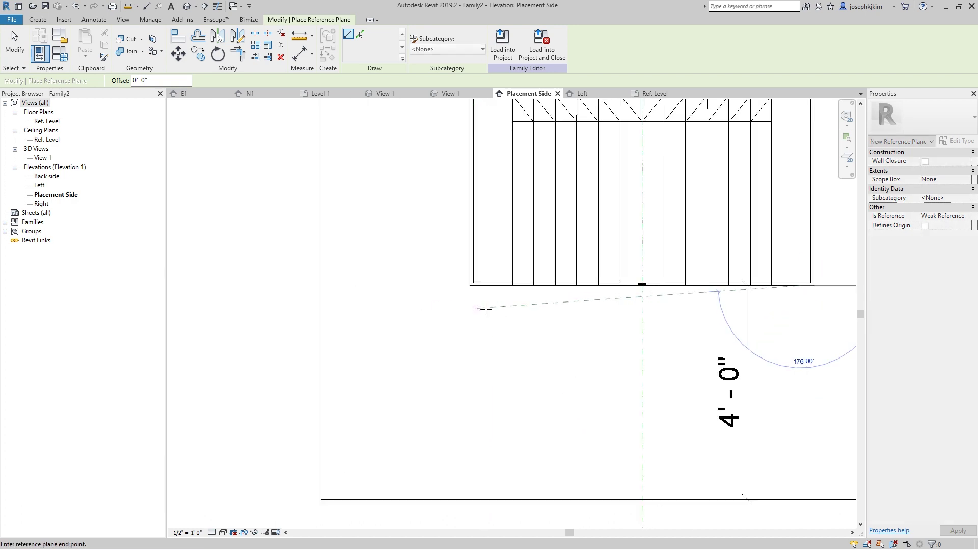
{"action": "left_click", "coordinate": [414, 289]}
{"action": "scroll", "coordinate": [338, 297], "scroll_direction": "down", "scroll_amount": 2}
{"action": "key", "text": "Escape"}
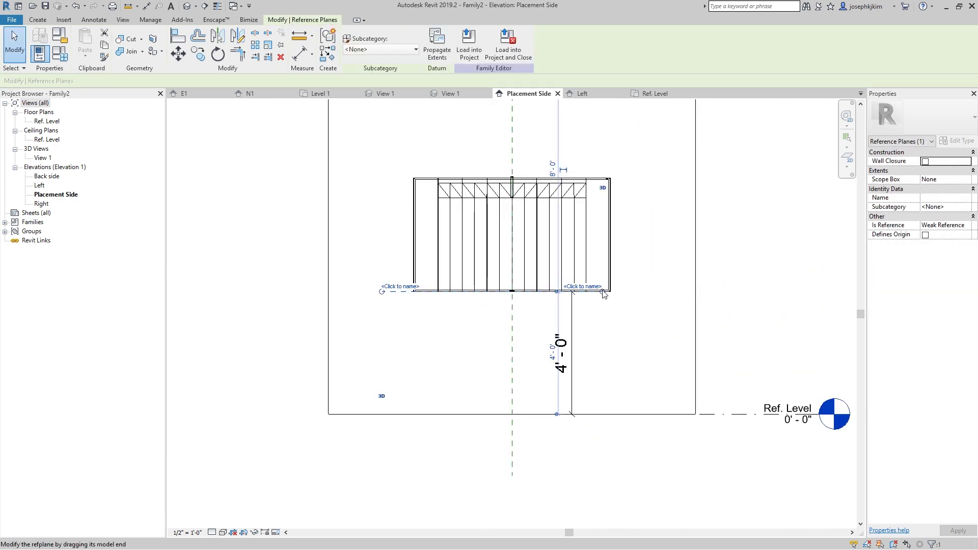
{"action": "left_click_drag", "start_coordinate": [604, 294], "coordinate": [657, 292]}
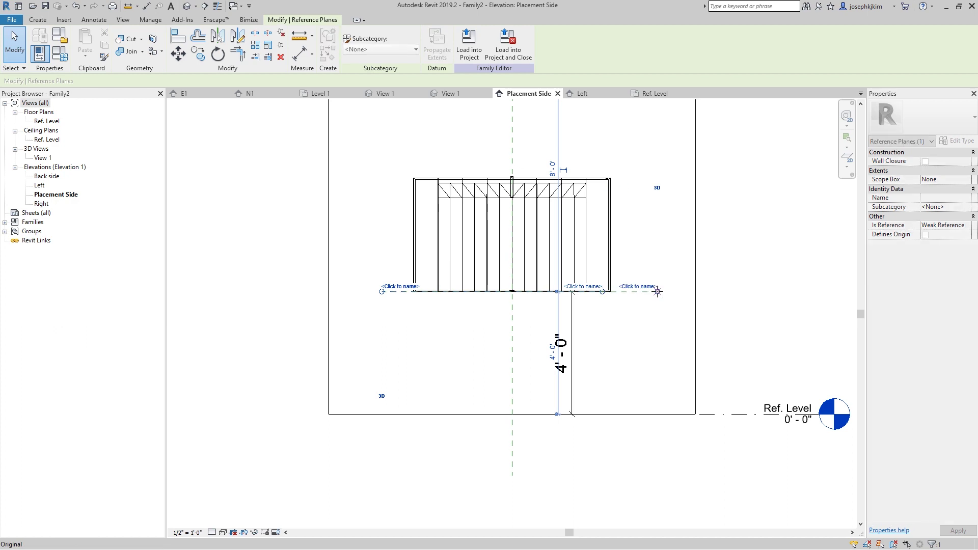
Set the Is Reference property of the new horizontal reference plane to Bottom.
{"action": "left_click", "coordinate": [951, 225]}
{"action": "left_click", "coordinate": [951, 225]}
{"action": "scroll", "coordinate": [935, 257], "scroll_direction": "down", "scroll_amount": 2}
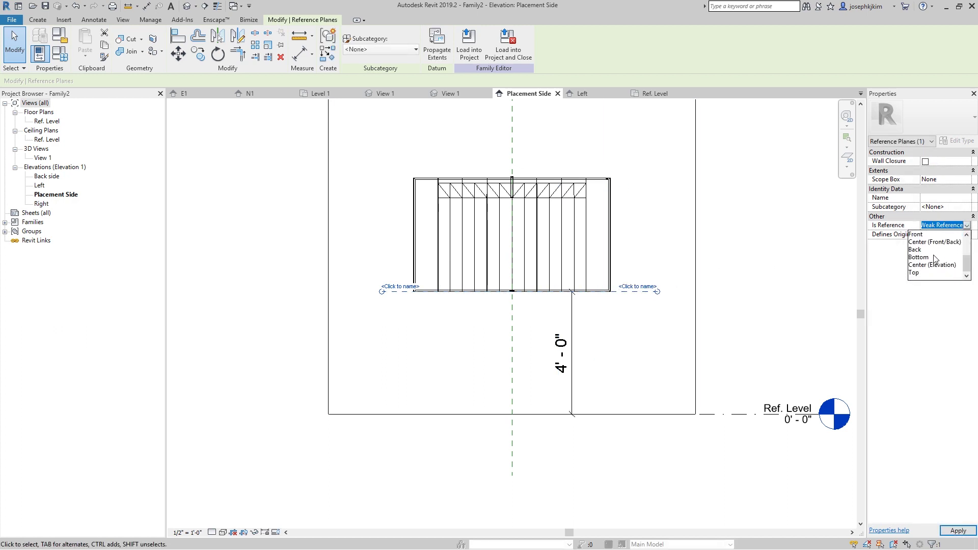
{"action": "left_click", "coordinate": [923, 258]}
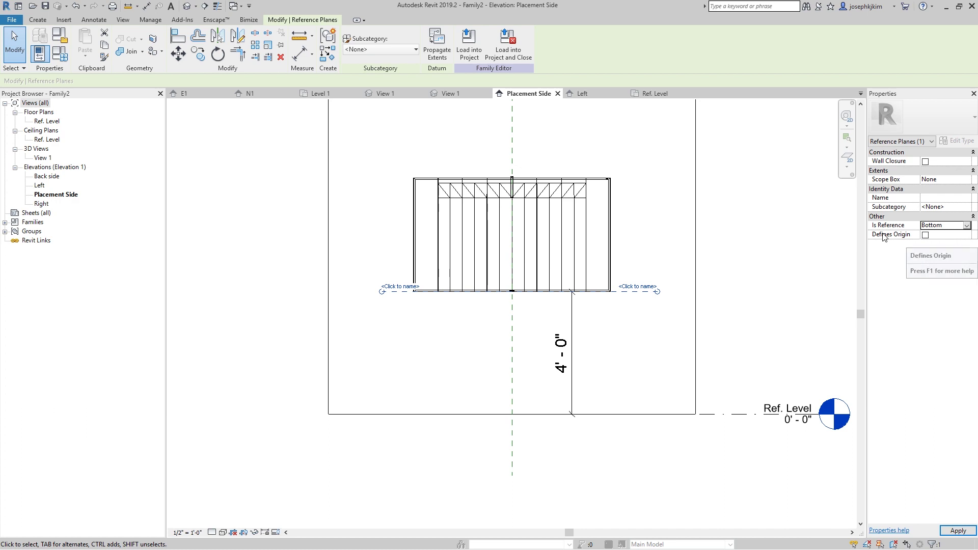
{"action": "left_click", "coordinate": [724, 277]}
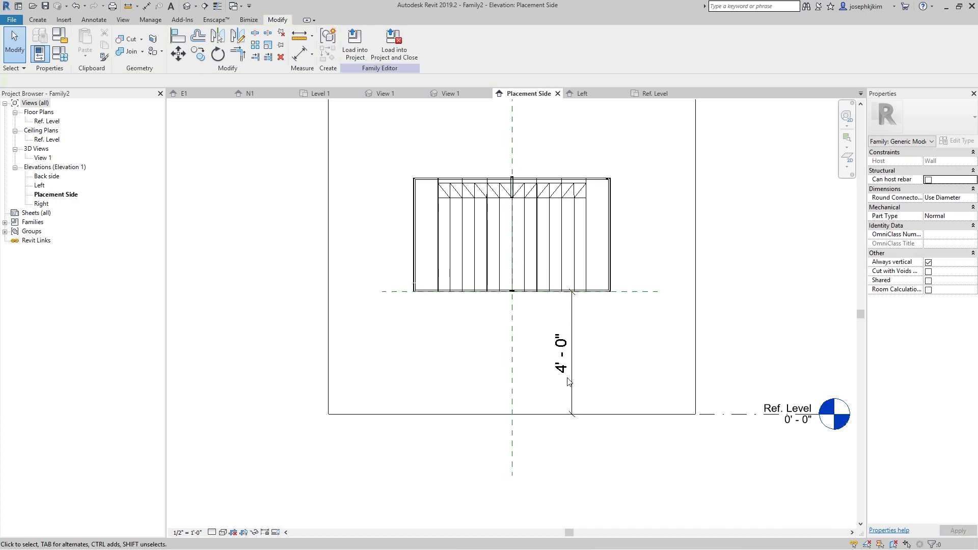
{"action": "middle_click_drag", "start_coordinate": [579, 255], "coordinate": [578, 293]}
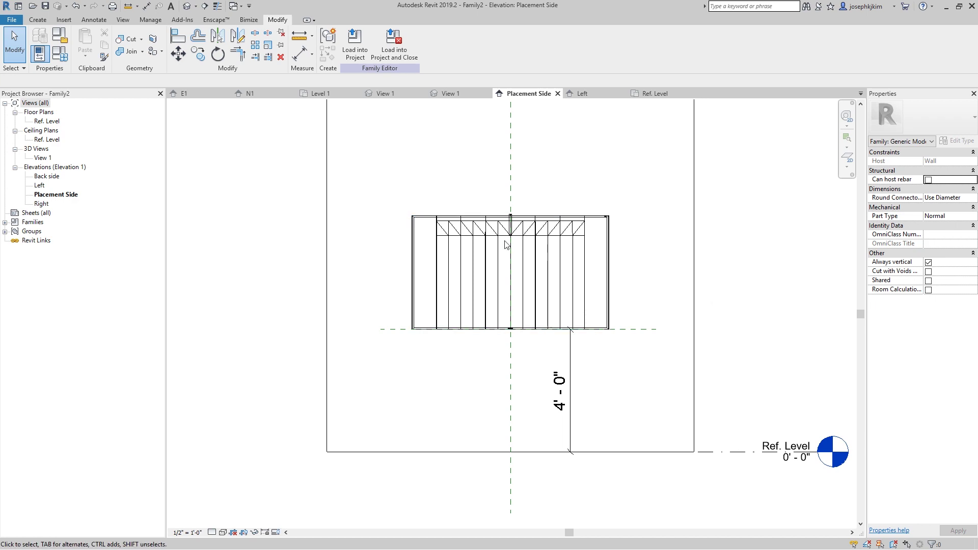
Start a void extrusion and sketch its rectangular outline around the Curved TV with a 4" outward offset.
{"action": "left_click", "coordinate": [37, 19]}
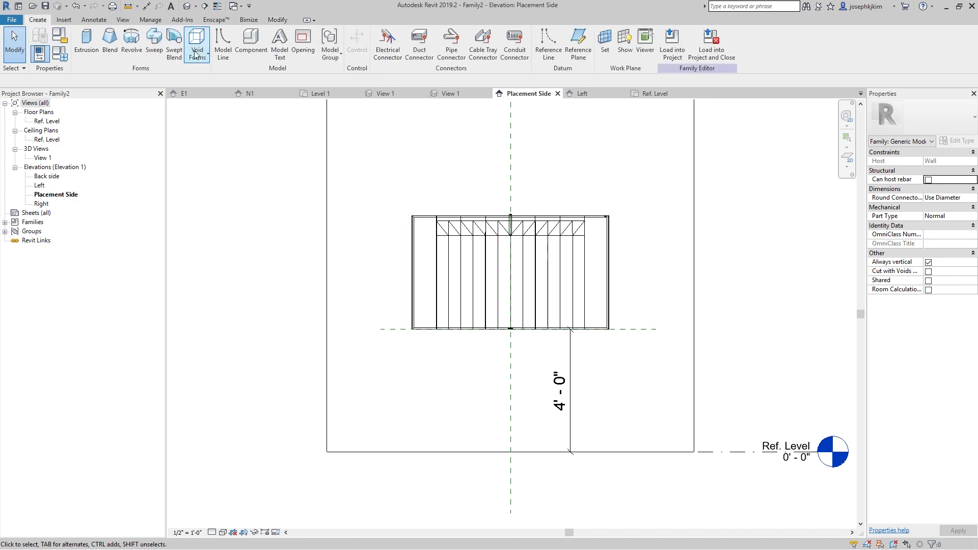
{"action": "left_click", "coordinate": [202, 62]}
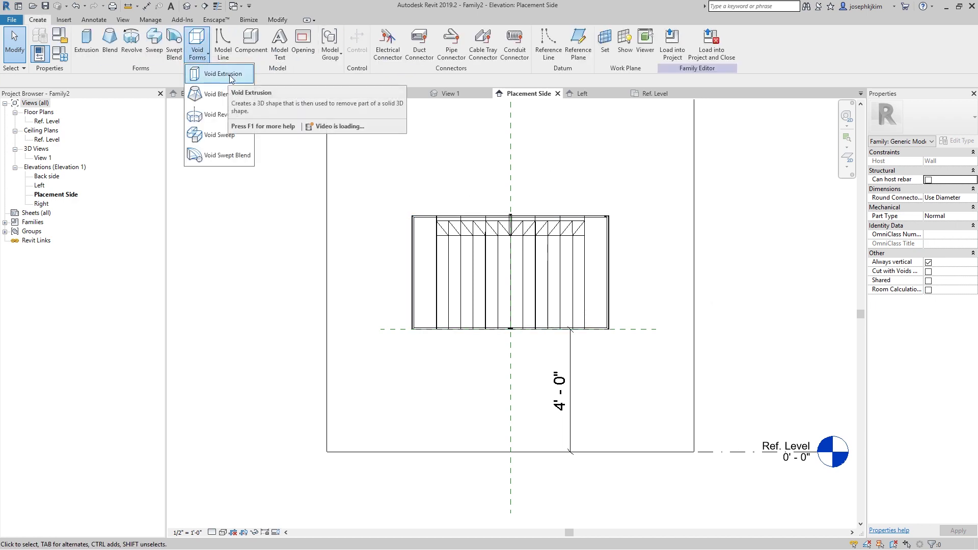
{"action": "left_click", "coordinate": [230, 78]}
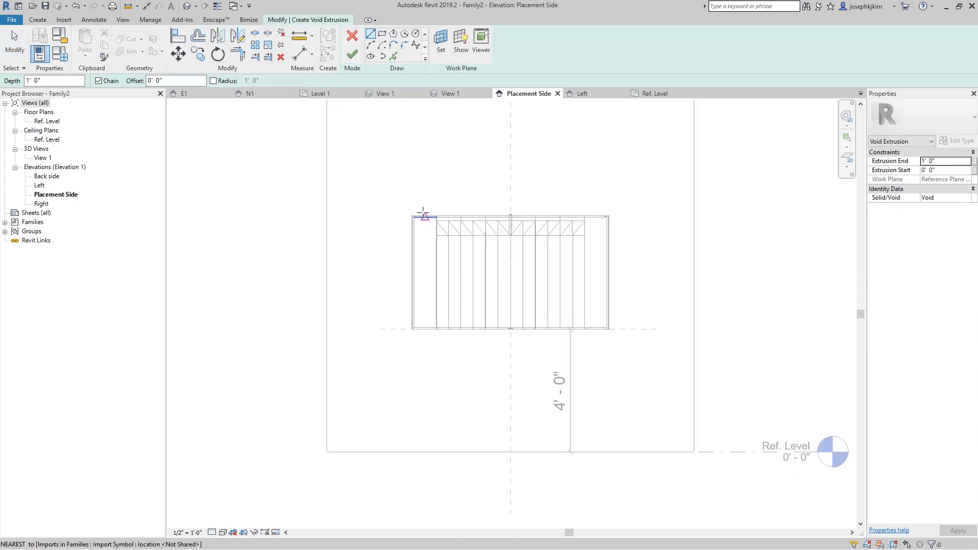
{"action": "left_click", "coordinate": [383, 36]}
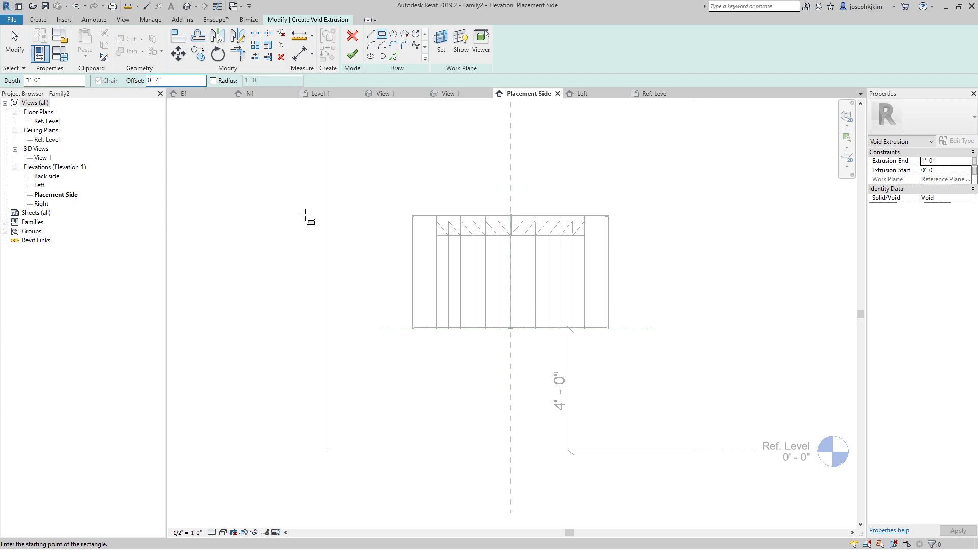
{"action": "scroll", "coordinate": [415, 176], "scroll_direction": "up", "scroll_amount": 5}
{"action": "left_click", "coordinate": [414, 175]}
{"action": "scroll", "coordinate": [312, 135], "scroll_direction": "down", "scroll_amount": 4}
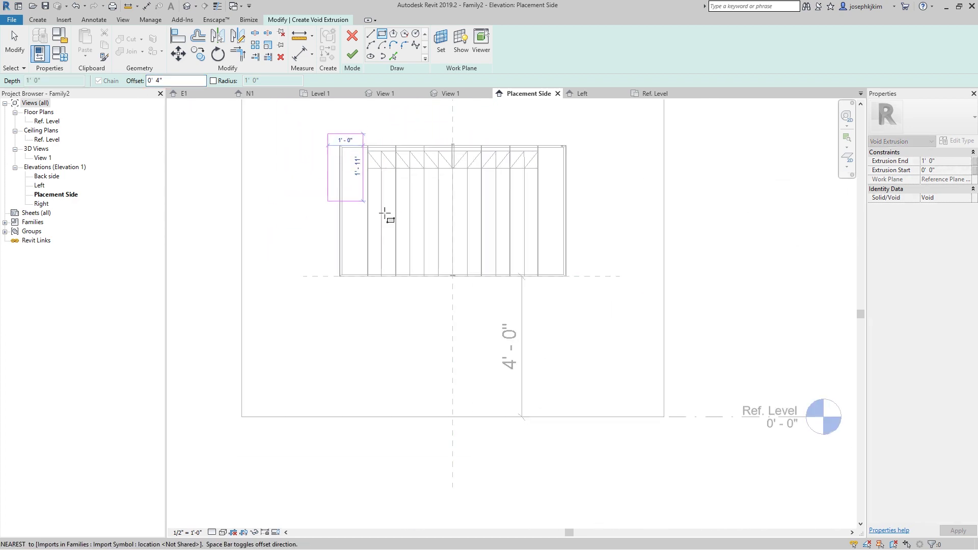
{"action": "scroll", "coordinate": [541, 277], "scroll_direction": "up", "scroll_amount": 5}
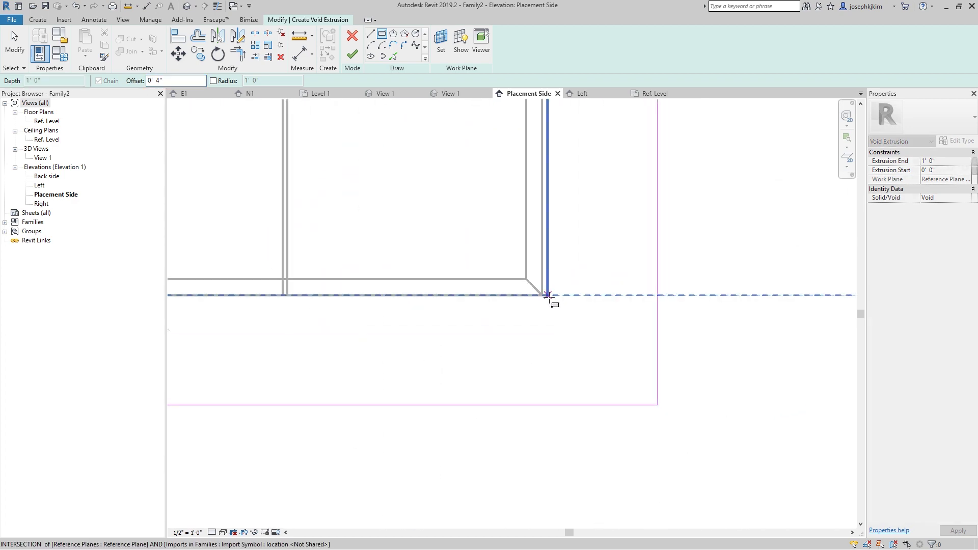
{"action": "left_click", "coordinate": [549, 295]}
{"action": "scroll", "coordinate": [599, 369], "scroll_direction": "down", "scroll_amount": 4}
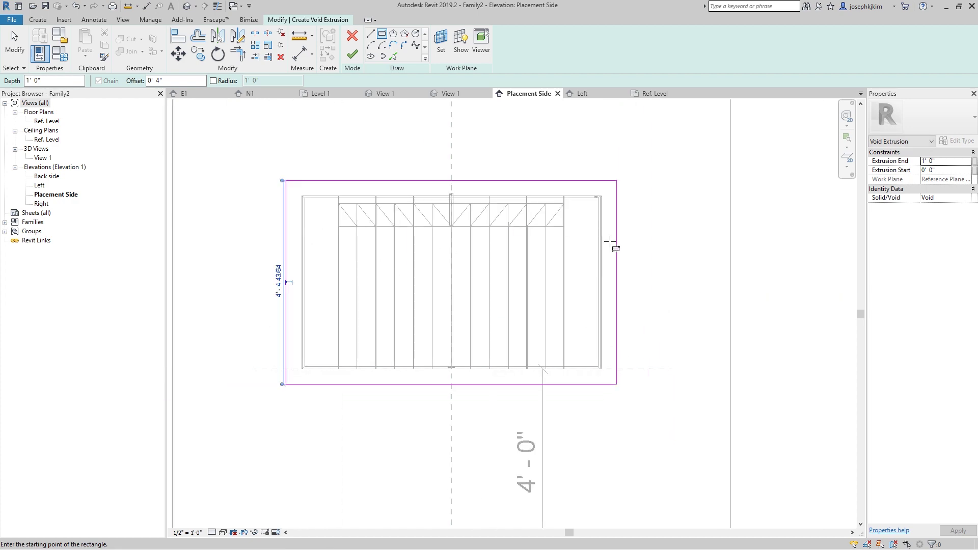
Add an aligned dimension between the Curved TV's right edge and the right side of the void outline.
{"action": "key", "text": "d"}
{"action": "key", "text": "i"}
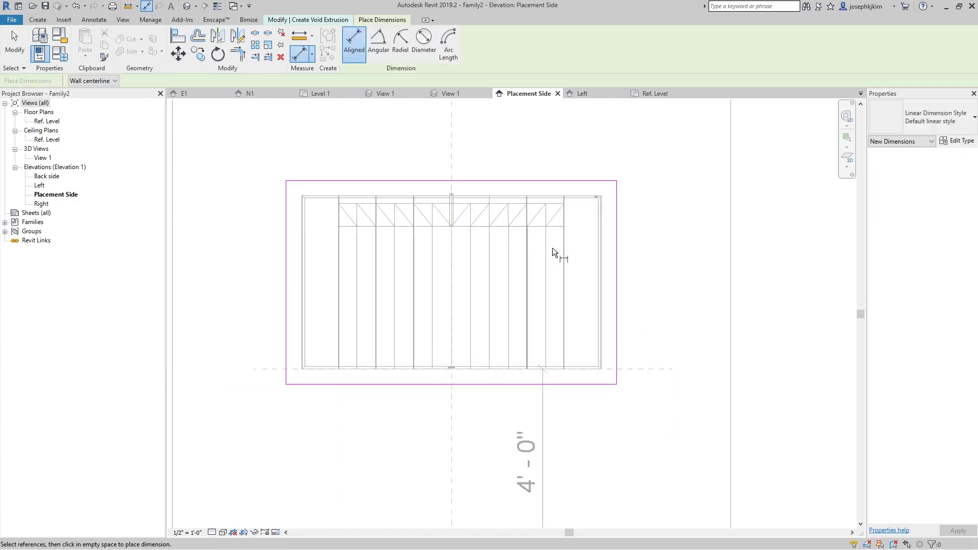
{"action": "scroll", "coordinate": [610, 194], "scroll_direction": "up", "scroll_amount": 5}
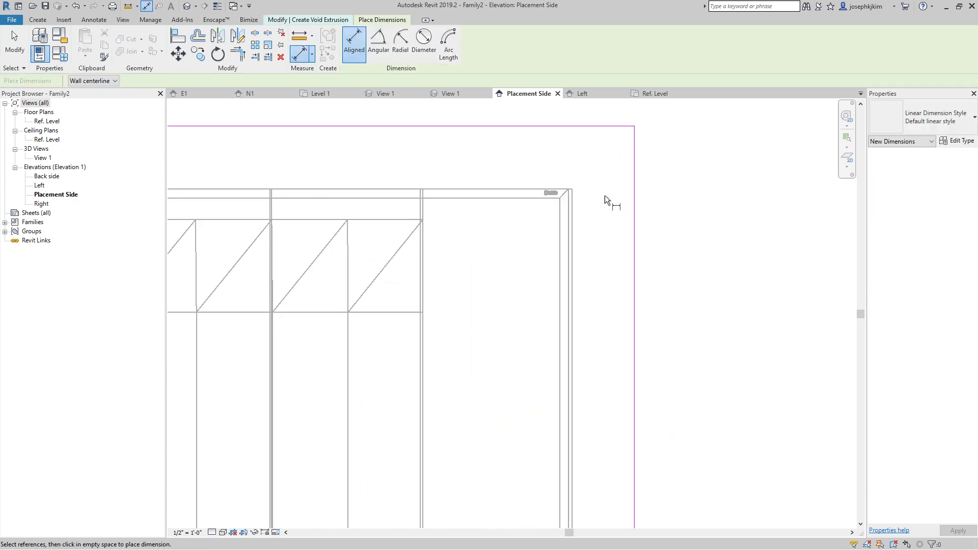
{"action": "left_click", "coordinate": [577, 229]}
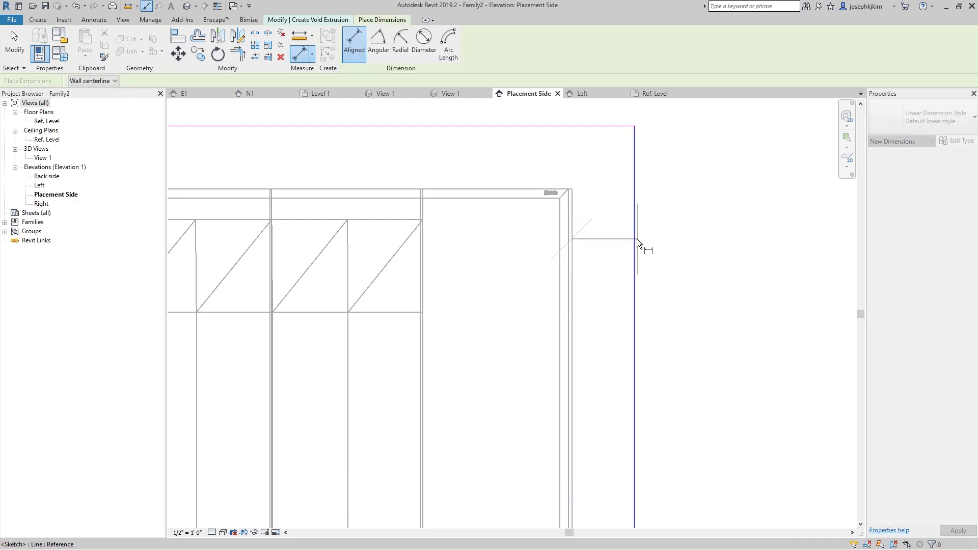
{"action": "left_click", "coordinate": [636, 240]}
{"action": "left_click", "coordinate": [631, 265]}
{"action": "scroll", "coordinate": [631, 267], "scroll_direction": "down", "scroll_amount": 2}
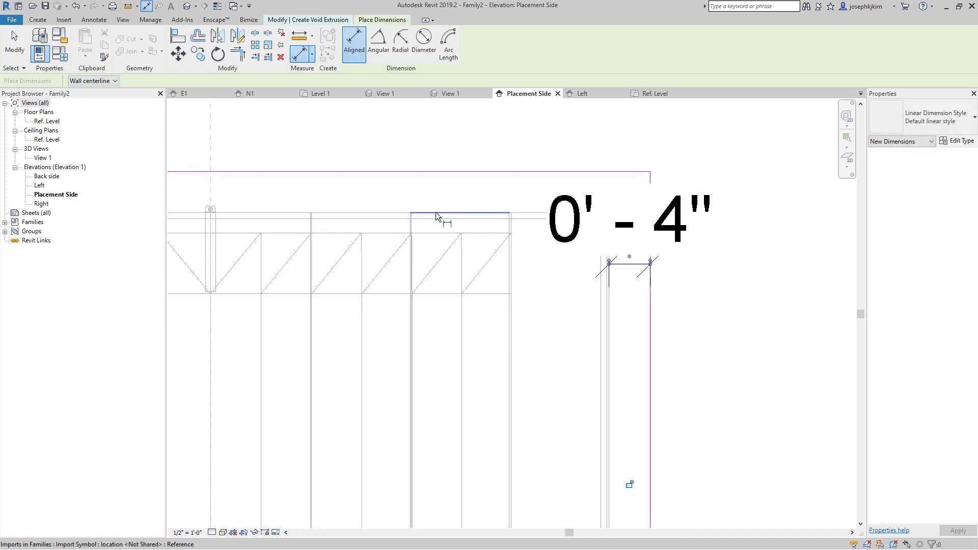
Dimension the gap between the Curved TV's top edge and the top side of the void outline.
{"action": "left_click", "coordinate": [436, 212]}
{"action": "left_click", "coordinate": [453, 172]}
{"action": "left_click", "coordinate": [466, 196]}
{"action": "scroll", "coordinate": [433, 242], "scroll_direction": "down", "scroll_amount": 3}
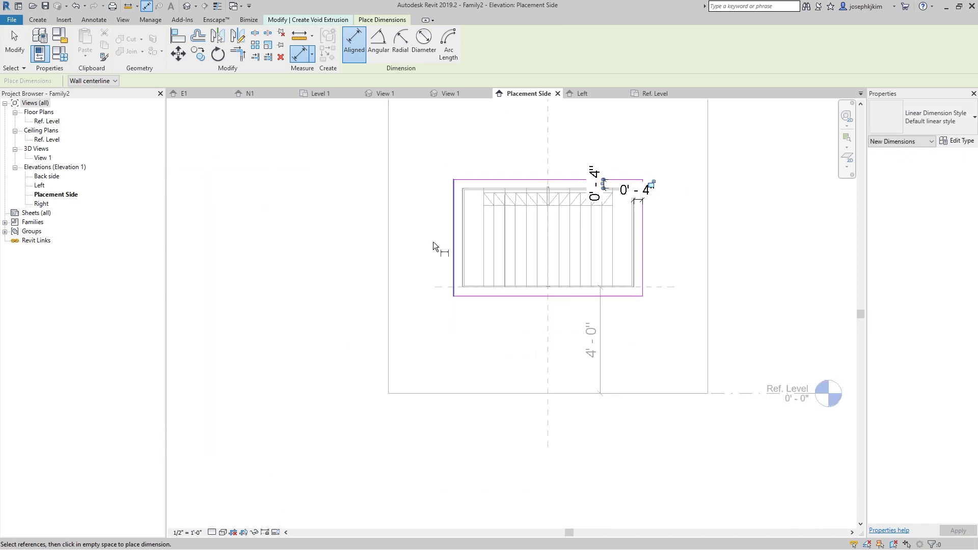
Dimension the gap between the left side of the void outline and the Curved TV's left edge.
{"action": "scroll", "coordinate": [492, 190], "scroll_direction": "up", "scroll_amount": 5}
{"action": "left_click", "coordinate": [513, 188]}
{"action": "scroll", "coordinate": [545, 208], "scroll_direction": "up", "scroll_amount": 1}
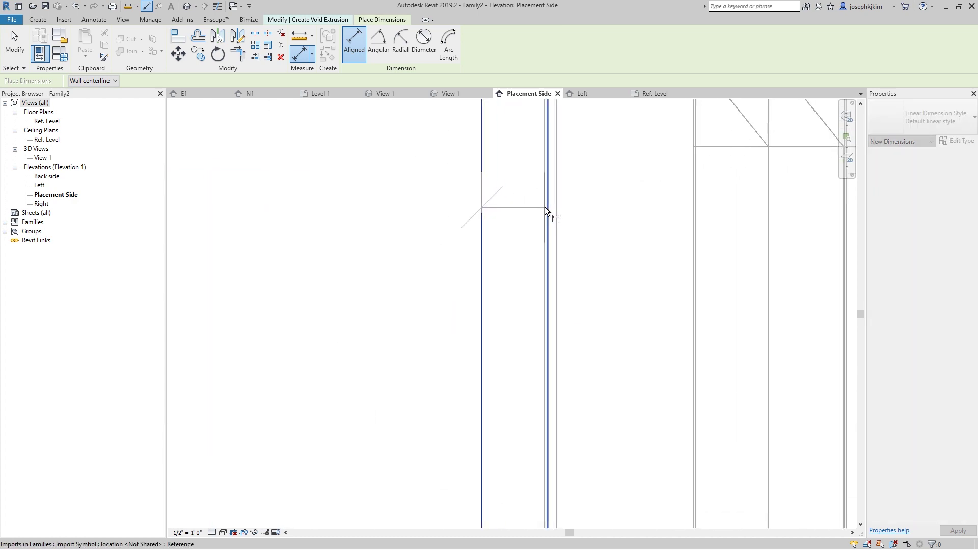
{"action": "scroll", "coordinate": [541, 214], "scroll_direction": "up", "scroll_amount": 1}
{"action": "left_click", "coordinate": [546, 222]}
{"action": "left_click", "coordinate": [496, 248]}
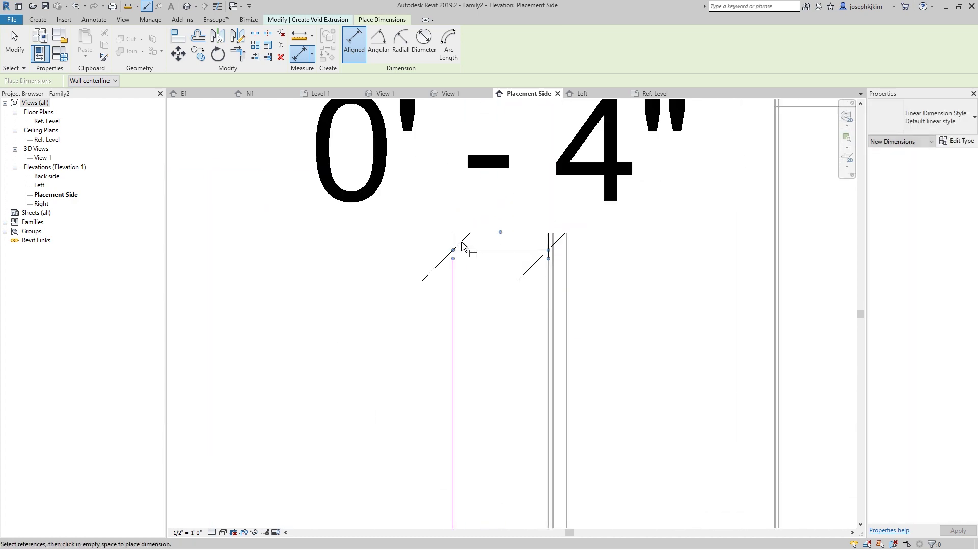
{"action": "scroll", "coordinate": [463, 255], "scroll_direction": "down", "scroll_amount": 4}
Dimension the gap between the bottom reference plane and the lower side of the void outline, ending the dimension command.
{"action": "scroll", "coordinate": [508, 407], "scroll_direction": "up", "scroll_amount": 4}
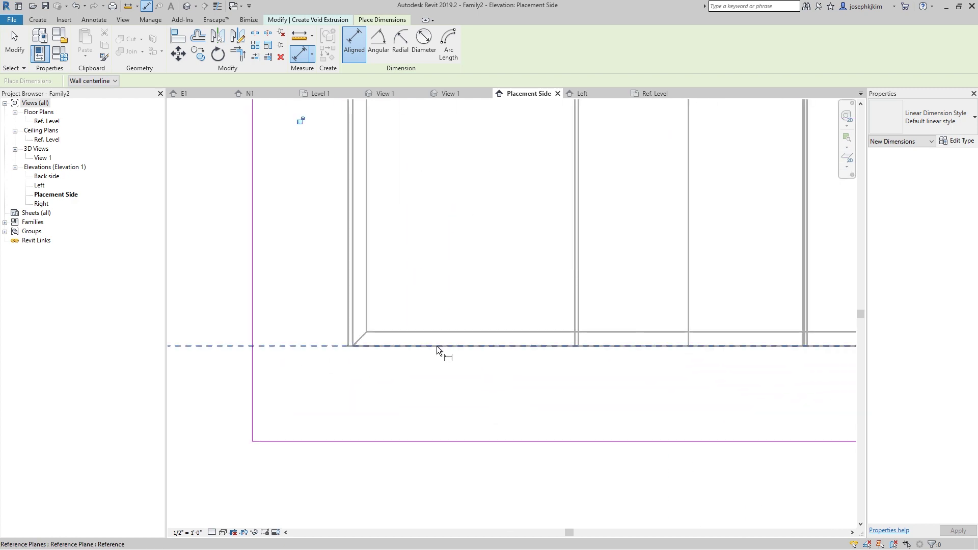
{"action": "left_click", "coordinate": [437, 346]}
{"action": "left_click", "coordinate": [474, 442]}
{"action": "left_click", "coordinate": [487, 401]}
{"action": "scroll", "coordinate": [384, 320], "scroll_direction": "down", "scroll_amount": 3}
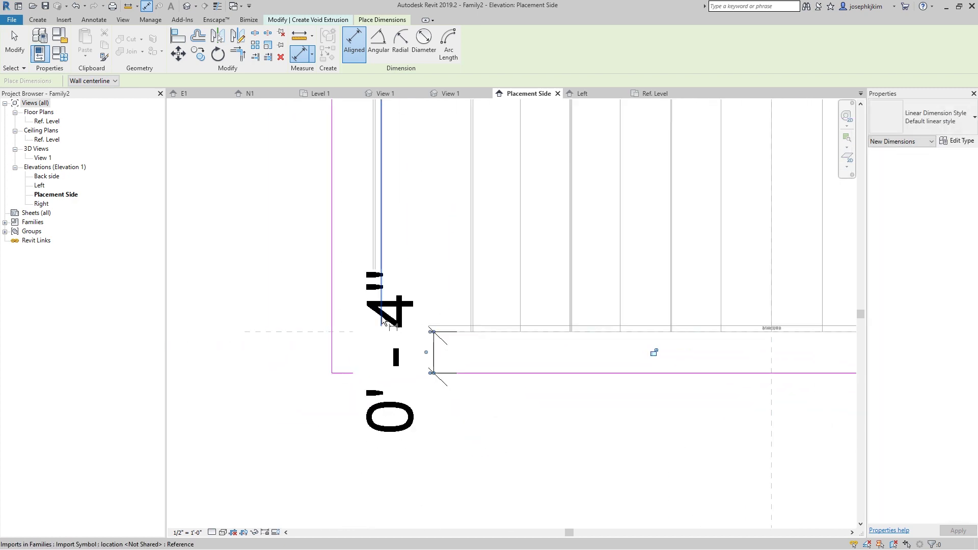
{"action": "scroll", "coordinate": [383, 321], "scroll_direction": "down", "scroll_amount": 4}
{"action": "key", "text": "Escape"}
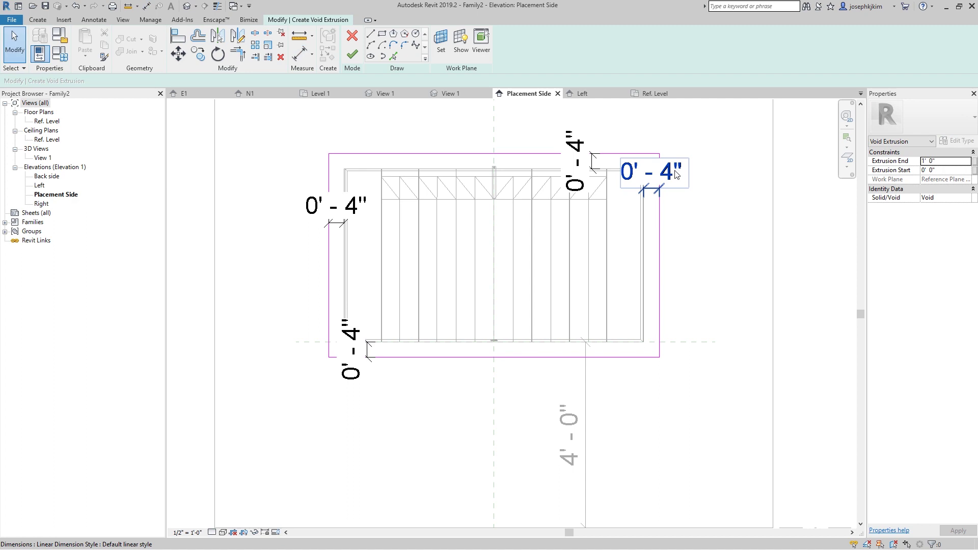
Label the right-side gap dimension with a new family type parameter named Offset.
{"action": "left_click", "coordinate": [677, 175]}
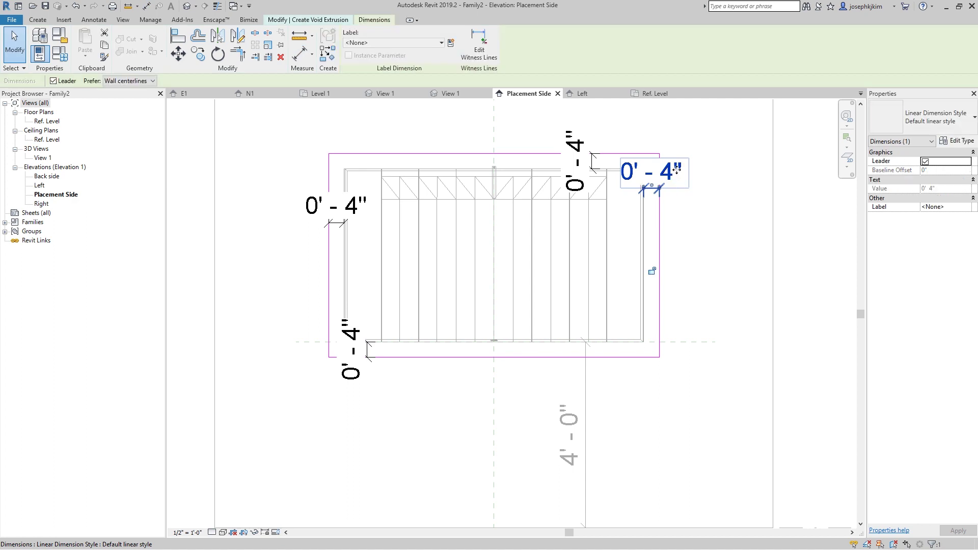
{"action": "left_click", "coordinate": [451, 43]}
{"action": "type", "text": "Offse"}
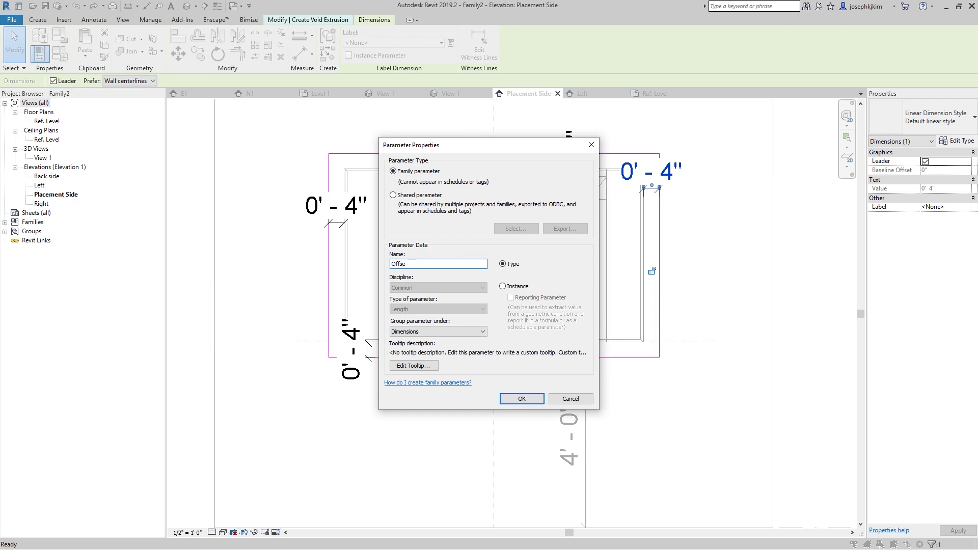
{"action": "type", "text": "t"}
{"action": "key", "text": "Return"}
{"action": "left_click", "coordinate": [697, 216]}
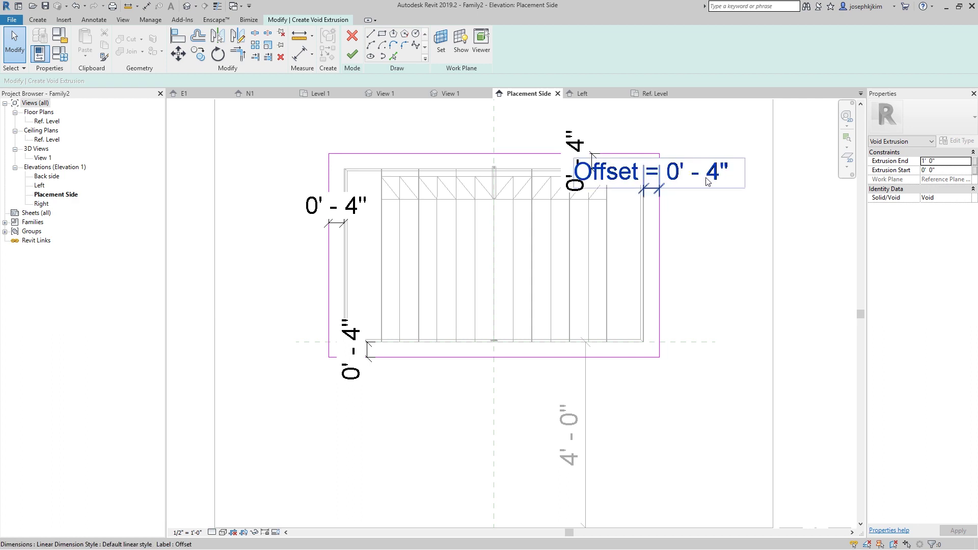
Assign the Offset parameter to the top, left and bottom gap dimensions of the void outline together.
{"action": "left_click", "coordinate": [578, 150]}
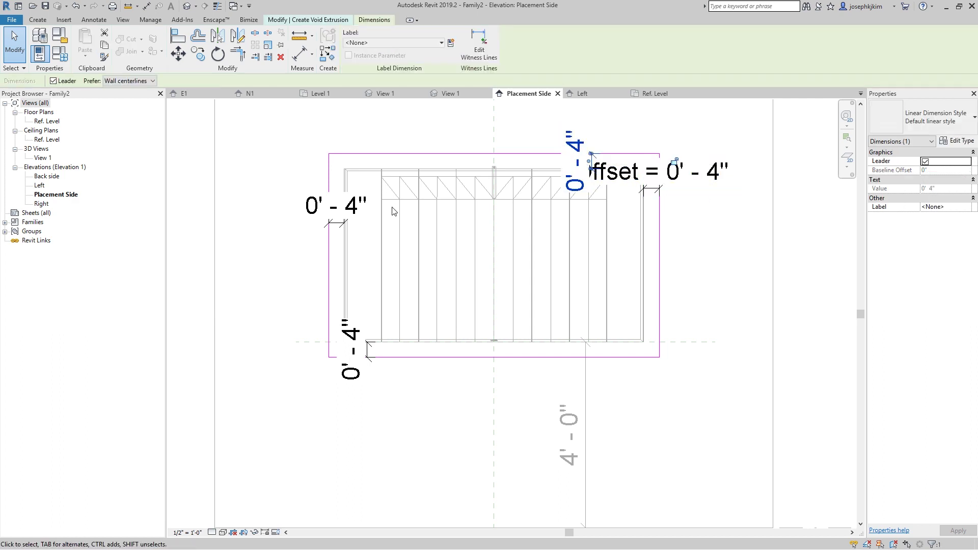
{"action": "left_click", "coordinate": [336, 207], "text": "ctrl"}
{"action": "left_click", "coordinate": [350, 352], "text": "ctrl"}
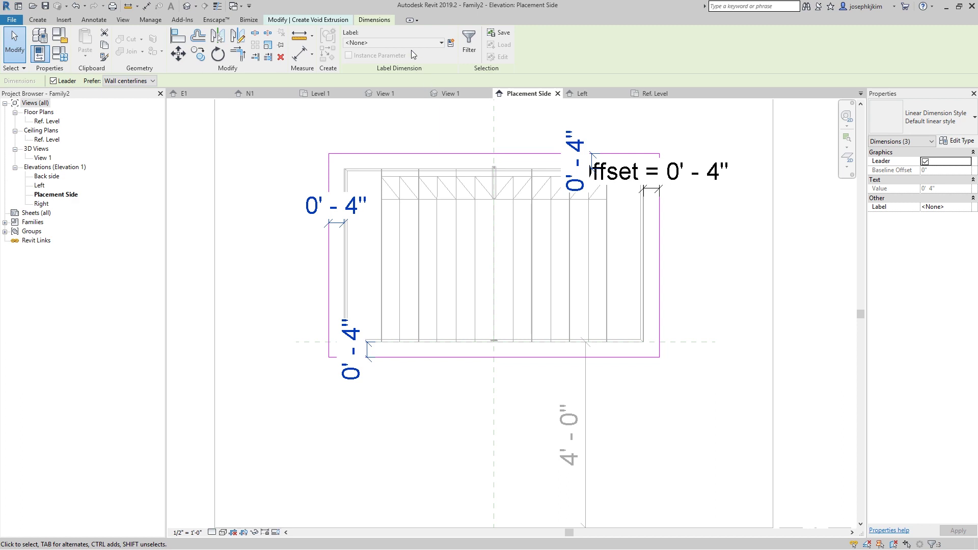
{"action": "left_click", "coordinate": [427, 44]}
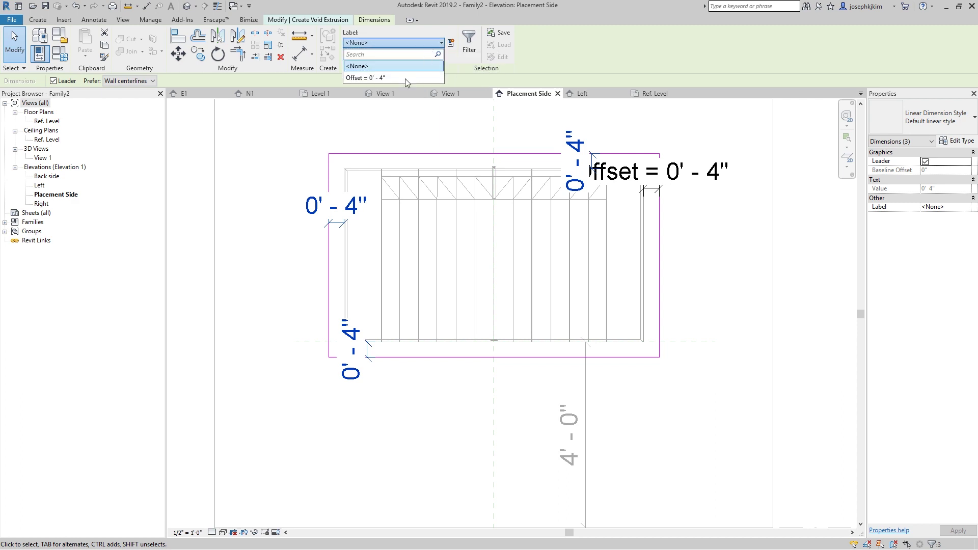
{"action": "left_click", "coordinate": [354, 79]}
{"action": "left_click", "coordinate": [717, 361]}
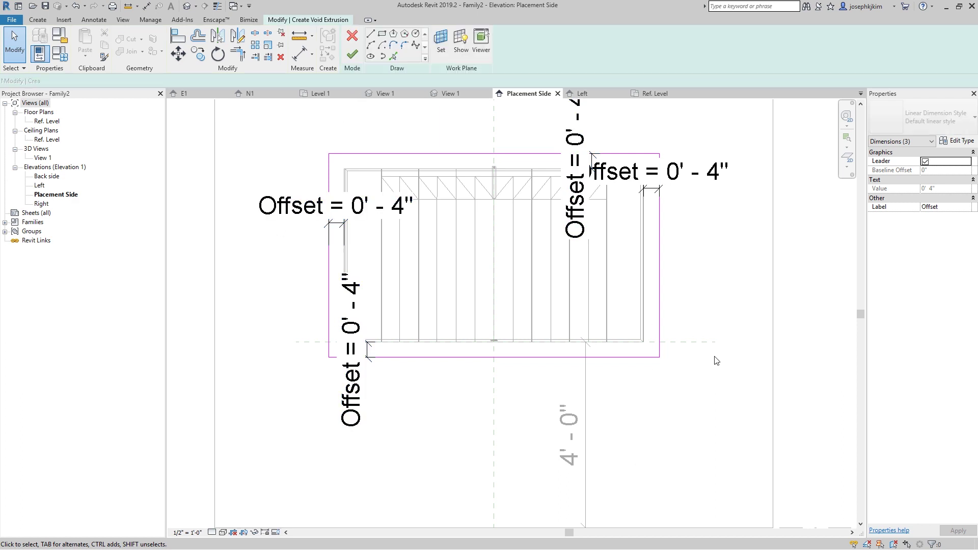
Finish the void extrusion sketch and set its Extrusion End to 3".
{"action": "left_click", "coordinate": [352, 54]}
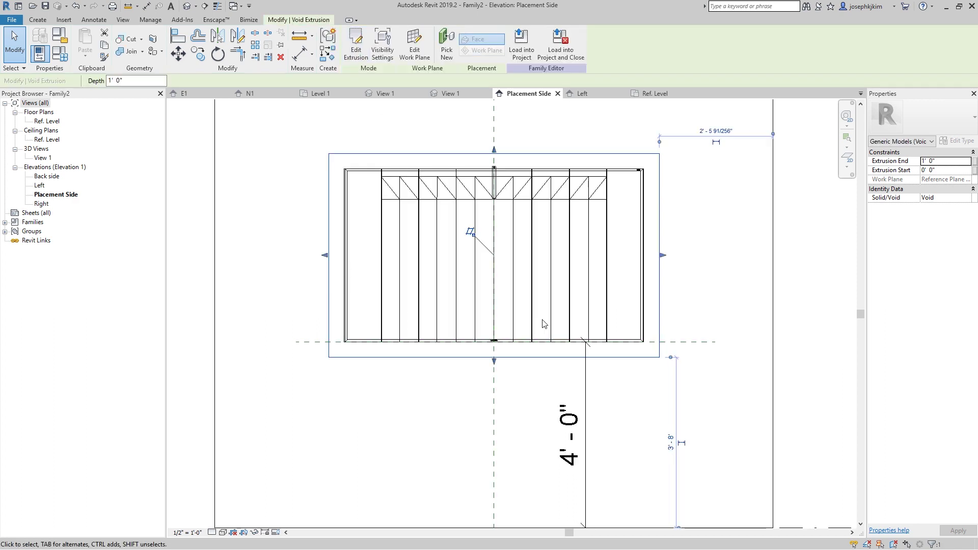
{"action": "scroll", "coordinate": [708, 311], "scroll_direction": "down", "scroll_amount": 2}
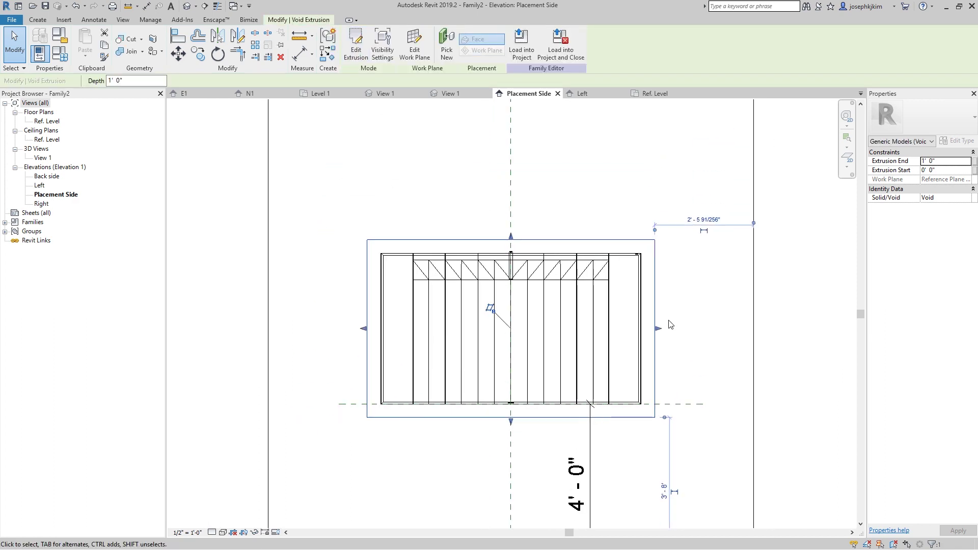
{"action": "middle_click_drag", "start_coordinate": [670, 325], "coordinate": [651, 260]}
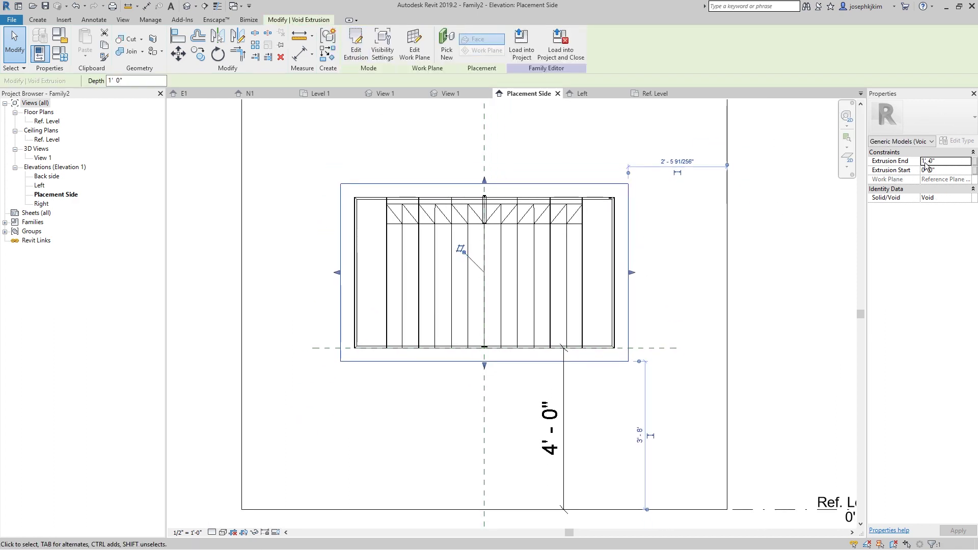
{"action": "key", "text": "Escape"}
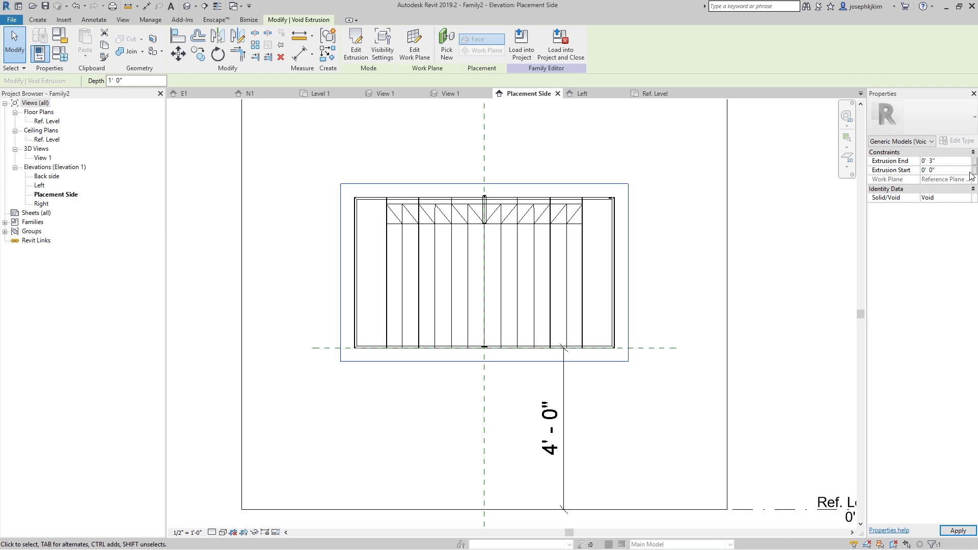
{"action": "mouse_move", "coordinate": [710, 252]}
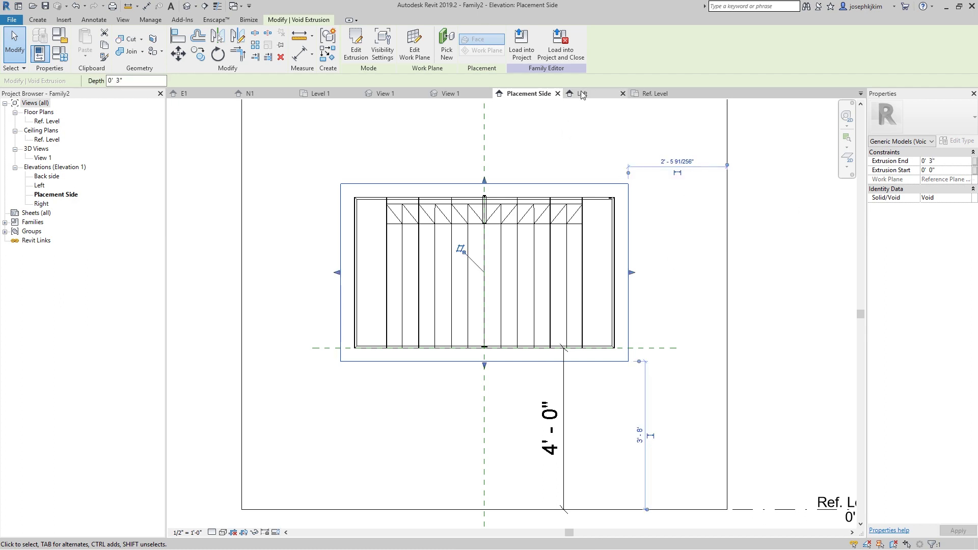
In the Ref. Level floor plan, change the host wall's type to Generic - 12".
{"action": "left_click", "coordinate": [640, 94]}
{"action": "left_click", "coordinate": [610, 454]}
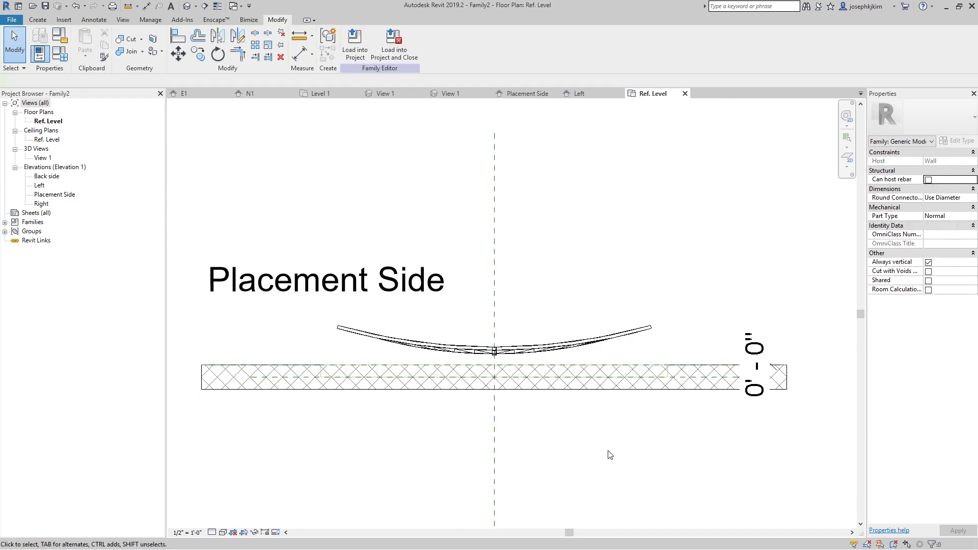
{"action": "left_click", "coordinate": [697, 371]}
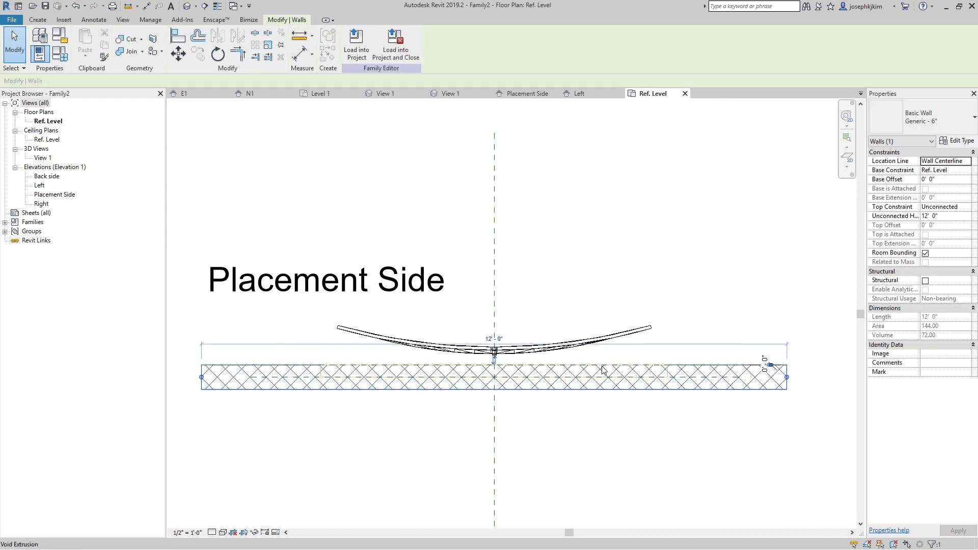
{"action": "left_click", "coordinate": [937, 104]}
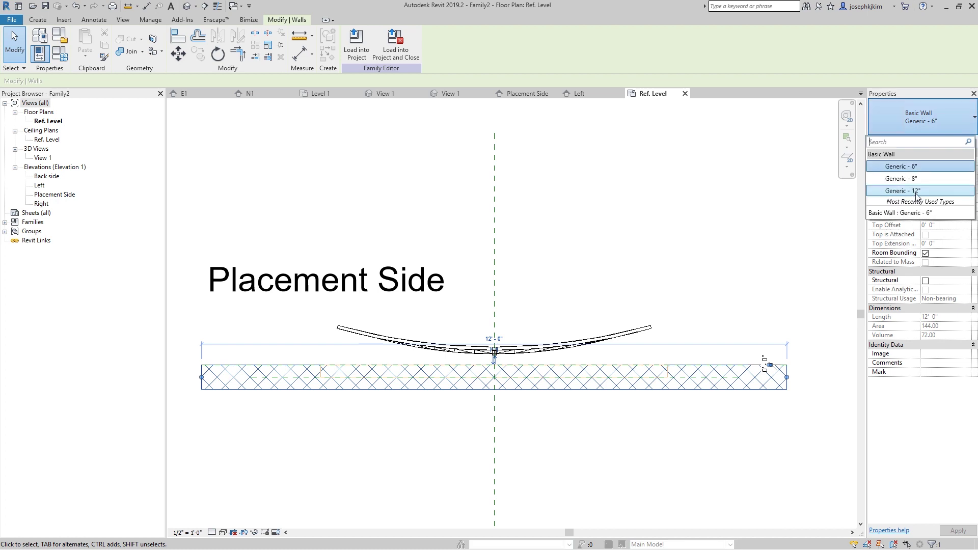
{"action": "left_click", "coordinate": [916, 191]}
{"action": "left_click", "coordinate": [790, 269]}
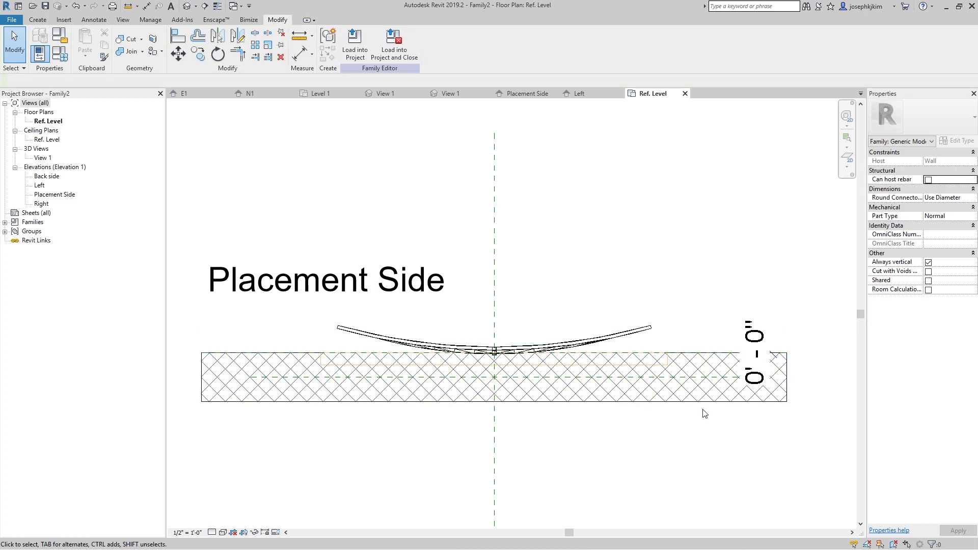
Cut the host wall with the void extrusion, check the Placement Side elevation, and return to the Ref. Level plan.
{"action": "left_click", "coordinate": [615, 372]}
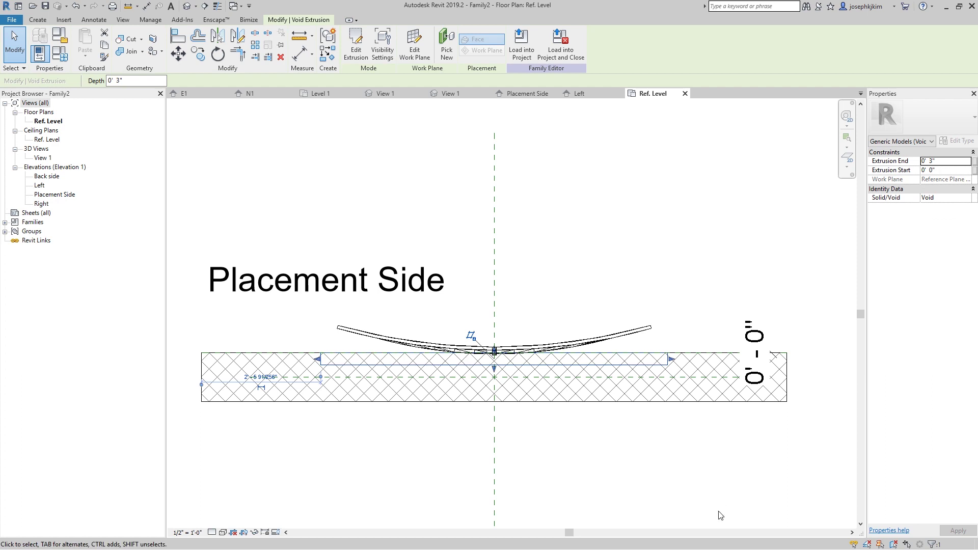
{"action": "left_click", "coordinate": [712, 490]}
{"action": "left_click", "coordinate": [651, 371]}
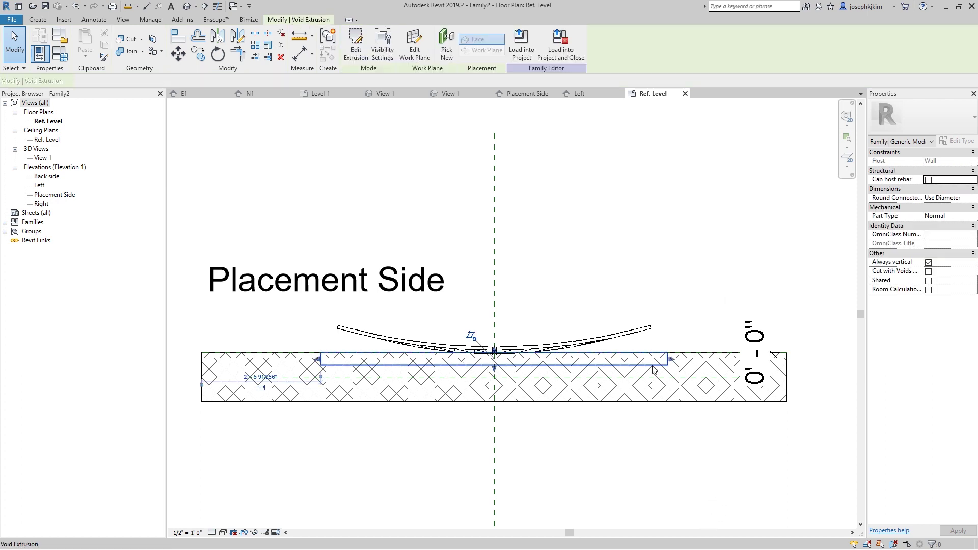
{"action": "left_click", "coordinate": [679, 458]}
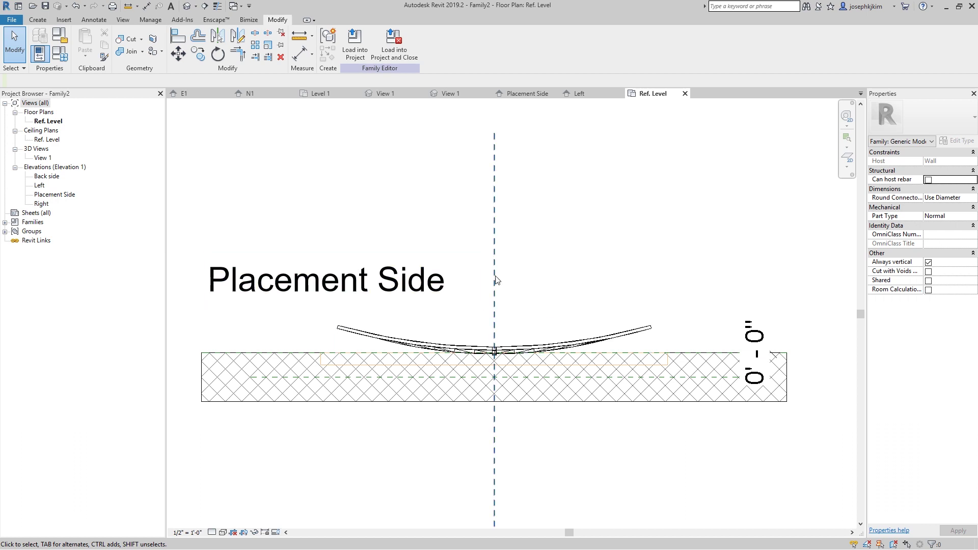
{"action": "left_click", "coordinate": [550, 374]}
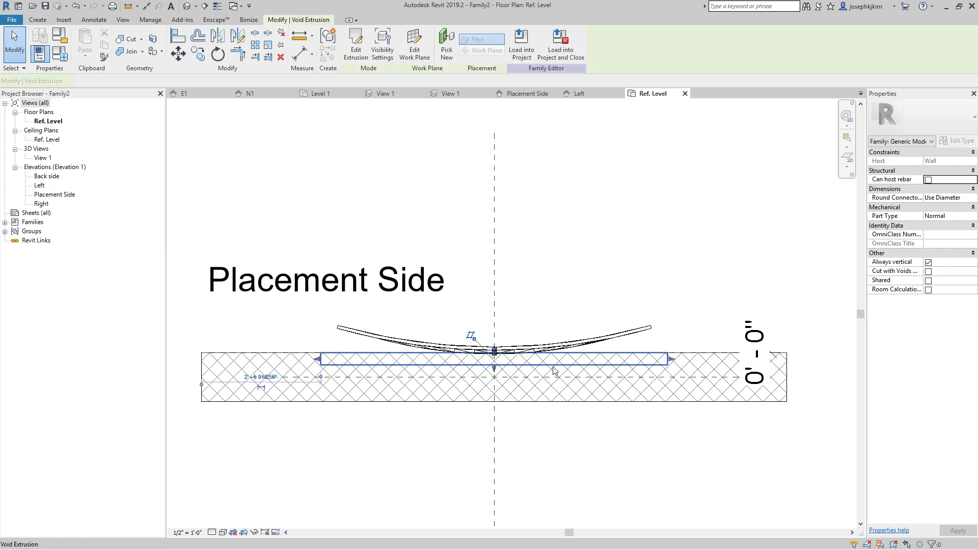
{"action": "left_click", "coordinate": [130, 44]}
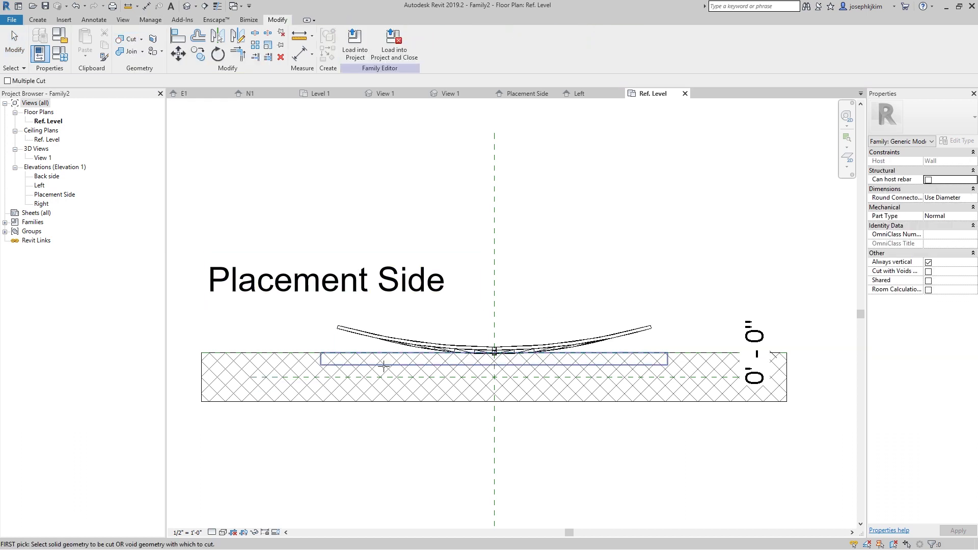
{"action": "left_click", "coordinate": [426, 363]}
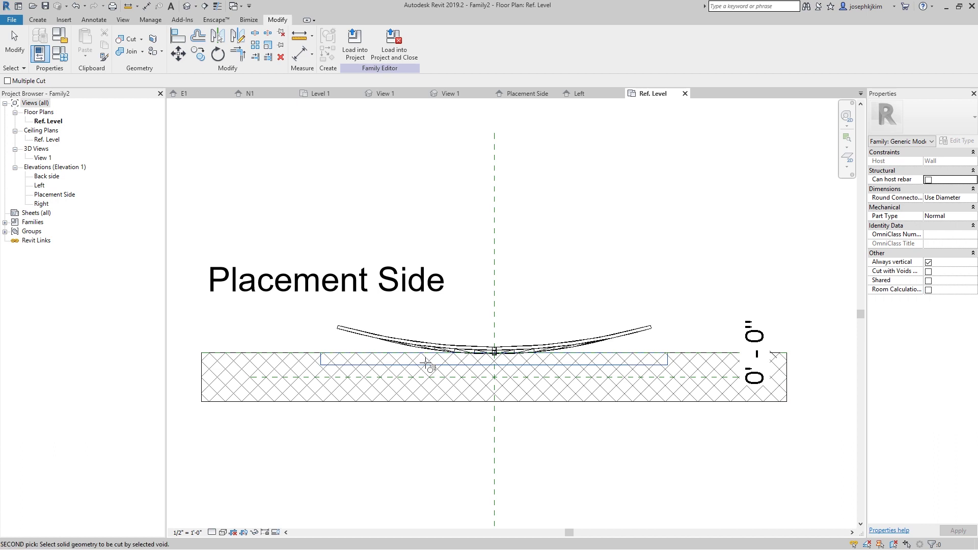
{"action": "left_click", "coordinate": [325, 399]}
{"action": "key", "text": "Escape"}
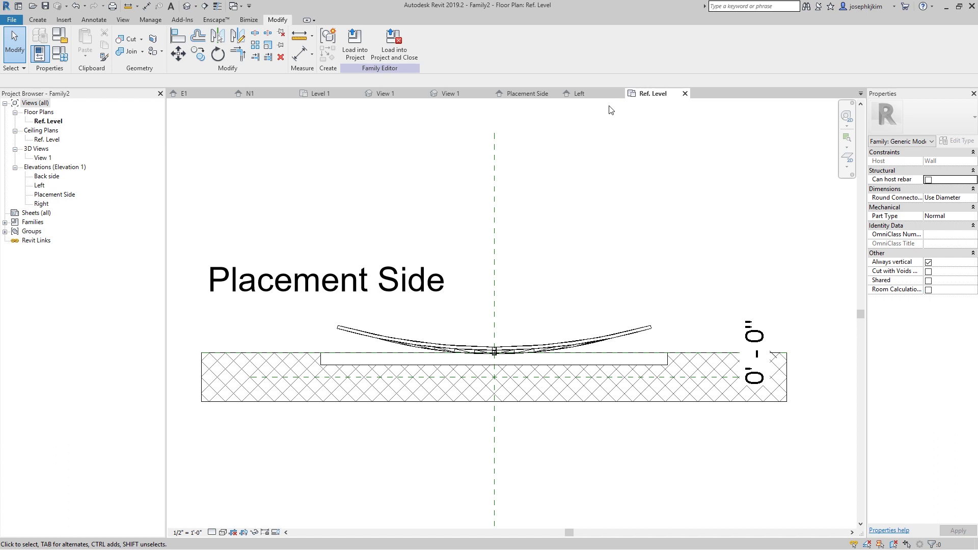
{"action": "key", "text": "ctrl+Tab"}
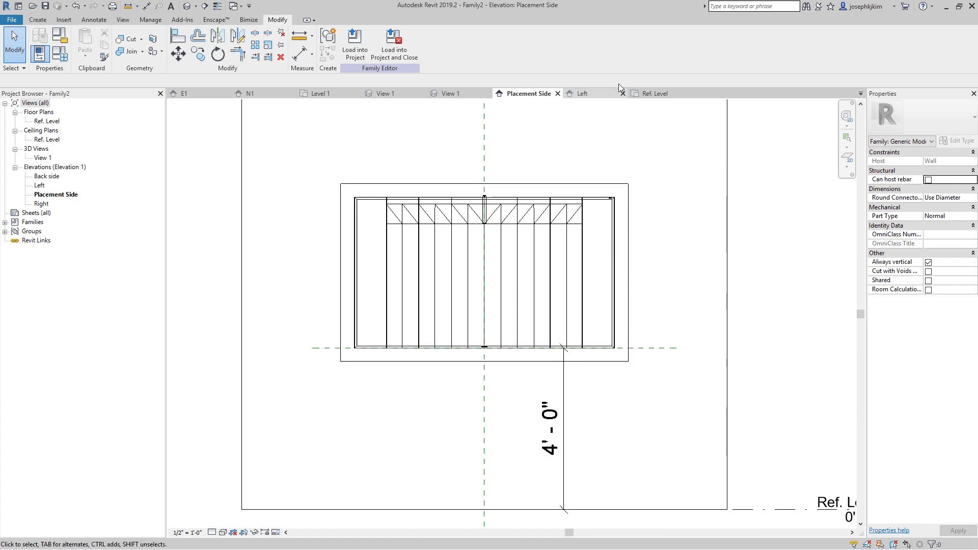
{"action": "left_click", "coordinate": [656, 93]}
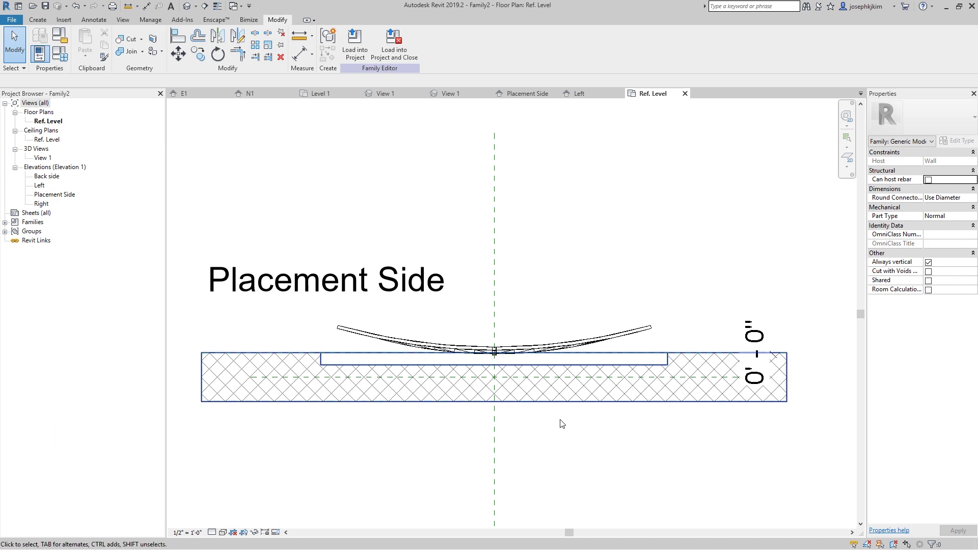
Draw a reference plane along the host wall, between its centerline and back face, and name it Cut Depth.
{"action": "left_click", "coordinate": [495, 444]}
{"action": "key", "text": "r"}
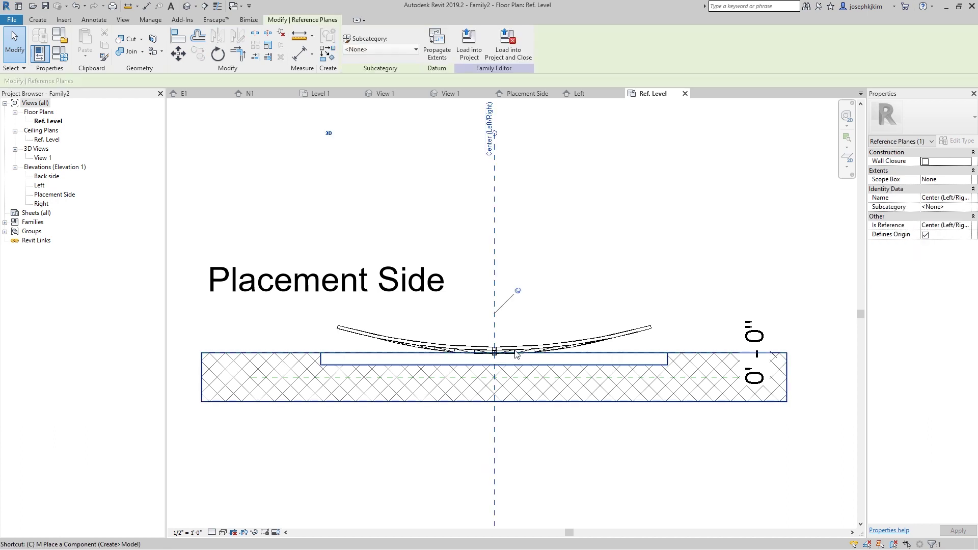
{"action": "key", "text": "p"}
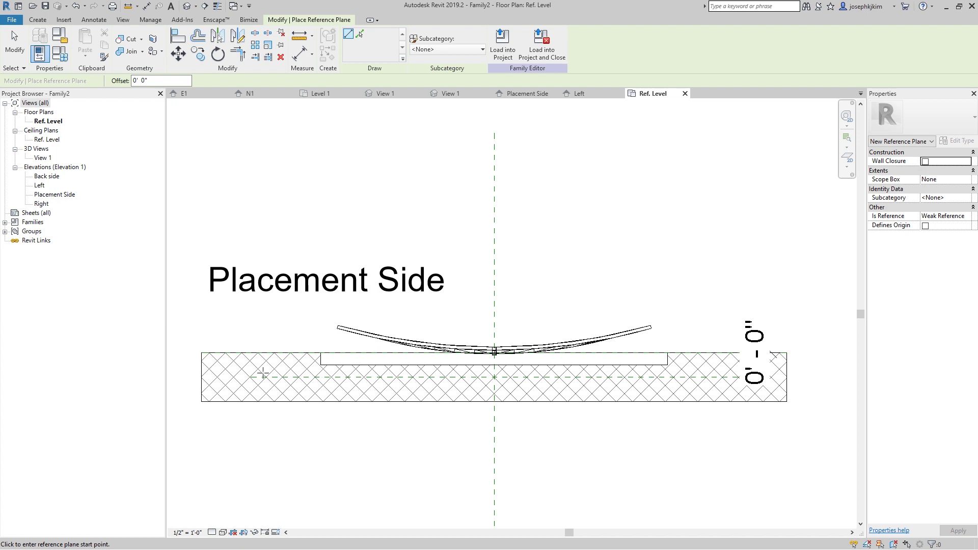
{"action": "left_click", "coordinate": [233, 389]}
{"action": "left_click", "coordinate": [795, 388]}
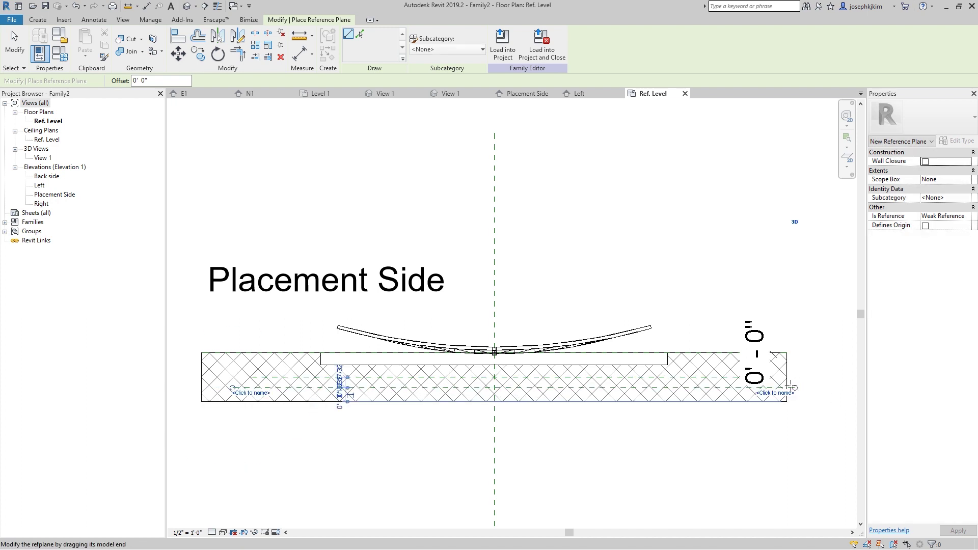
{"action": "key", "text": "Escape"}
{"action": "left_click", "coordinate": [705, 390]}
{"action": "left_click", "coordinate": [935, 199]}
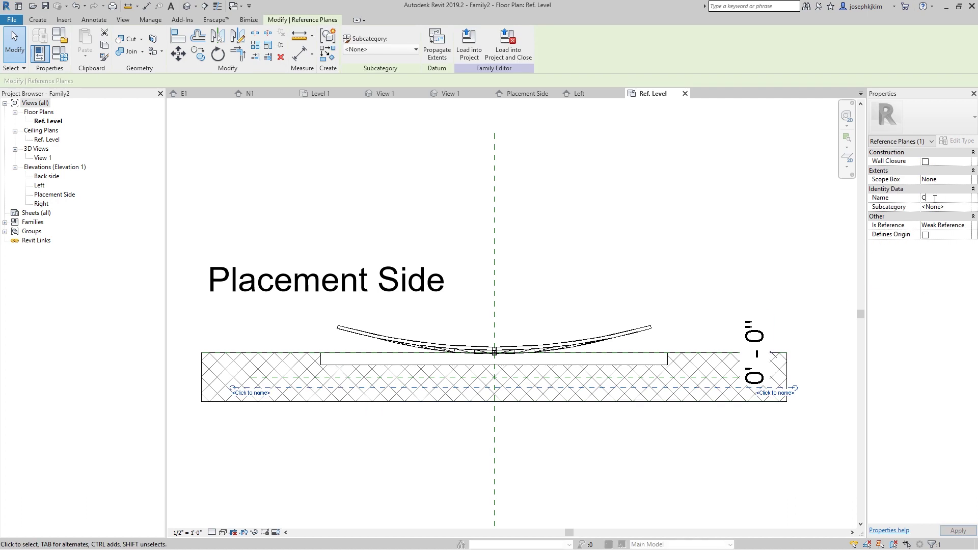
{"action": "type", "text": "Cut Depth"}
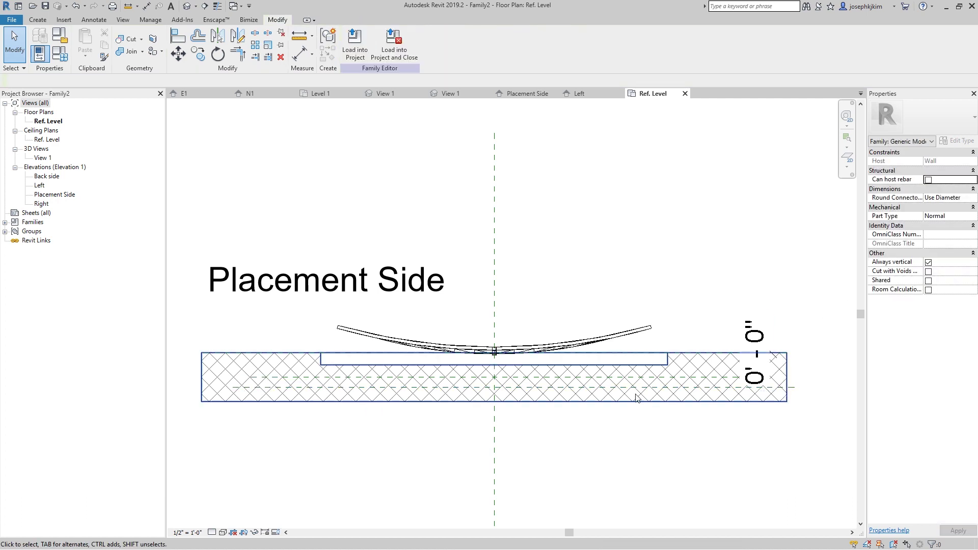
Stretch the back face of the void extrusion to the Cut Depth reference plane and lock it there.
{"action": "left_click", "coordinate": [495, 364]}
{"action": "left_click_drag", "start_coordinate": [495, 368], "coordinate": [499, 391]}
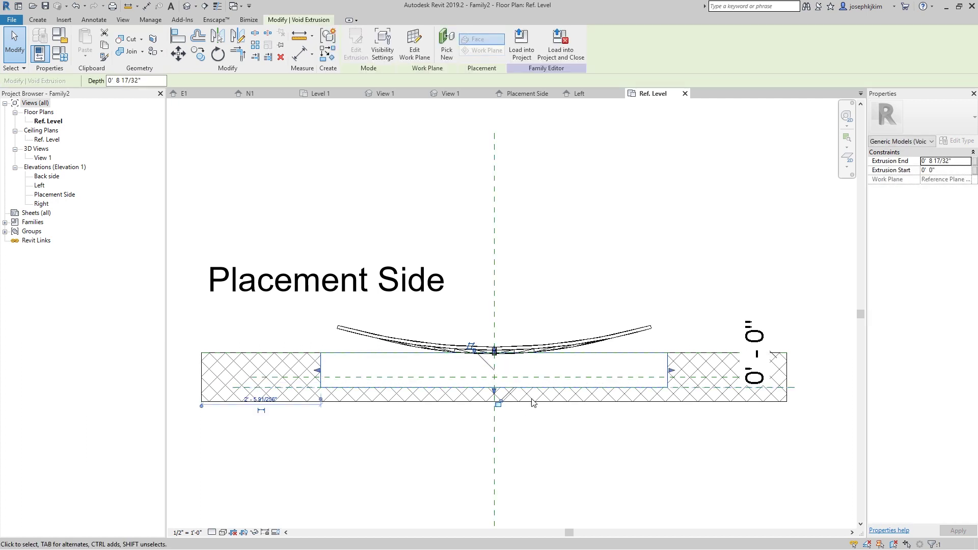
{"action": "left_click", "coordinate": [498, 408]}
{"action": "left_click", "coordinate": [603, 462]}
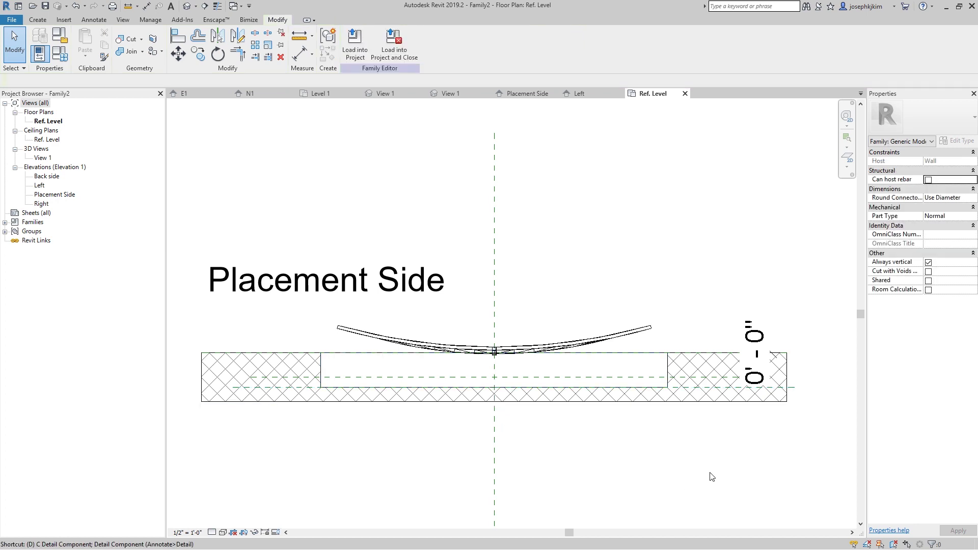
Add an aligned dimension between the Cut Depth plane and the Wall Edge reference plane on the wall's placement face.
{"action": "key", "text": "d"}
{"action": "key", "text": "i"}
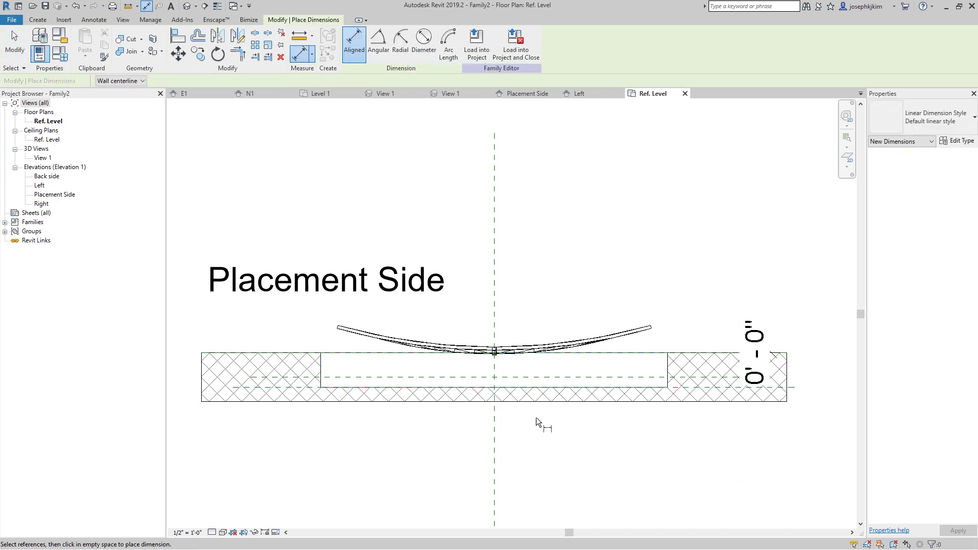
{"action": "left_click", "coordinate": [286, 390]}
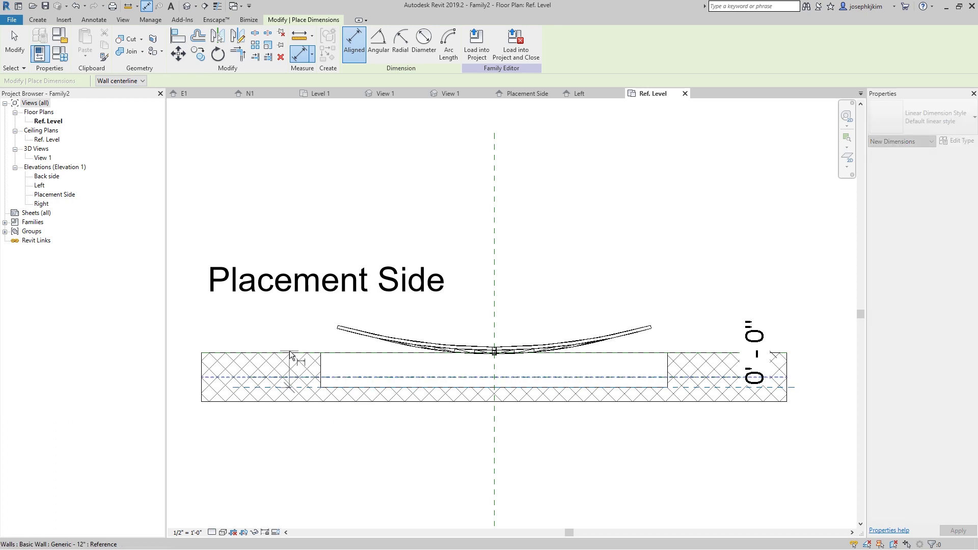
{"action": "key", "text": "Tab"}
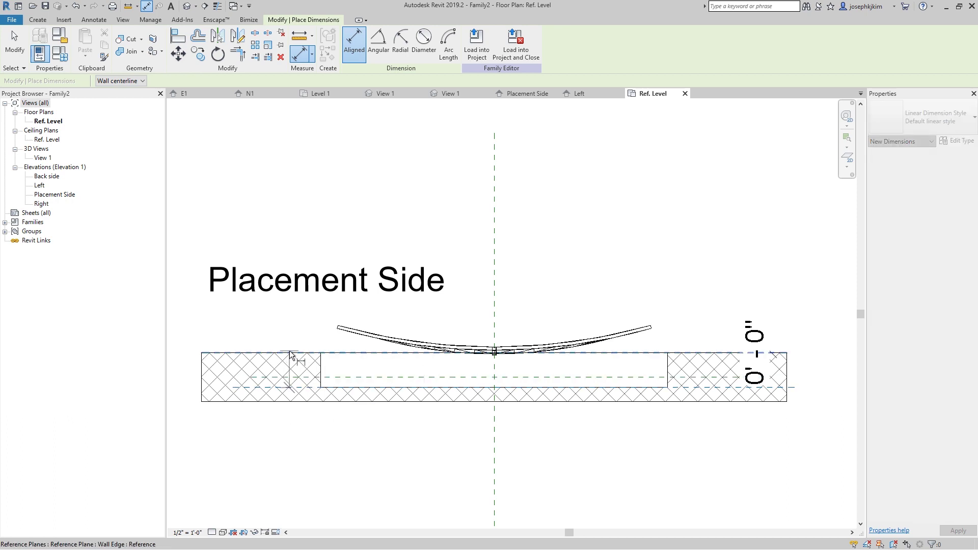
{"action": "key", "text": "Tab"}
{"action": "left_click", "coordinate": [289, 355]}
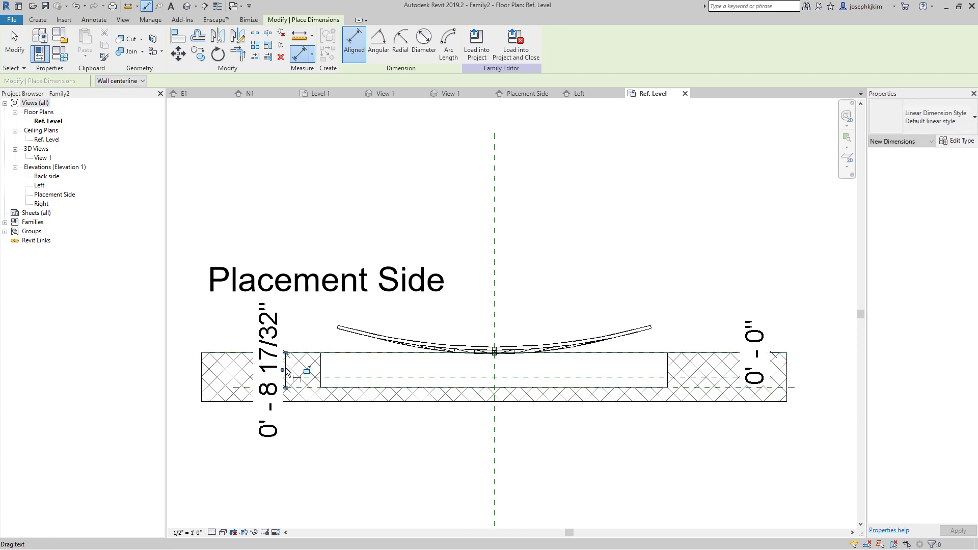
Move the Cut Depth plane by setting its dimension from the wall's placement face to 3".
{"action": "left_click", "coordinate": [281, 369]}
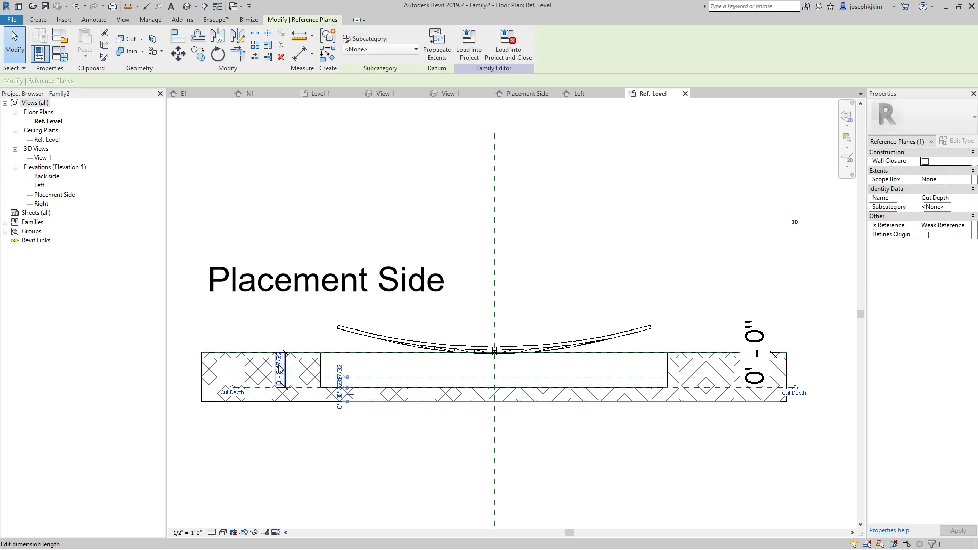
{"action": "left_click", "coordinate": [278, 377]}
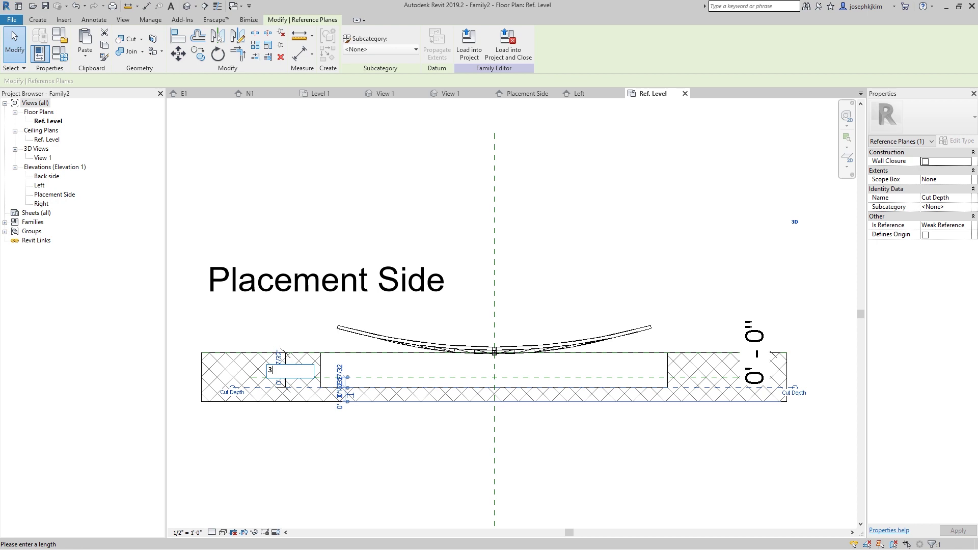
{"action": "key", "text": "Return"}
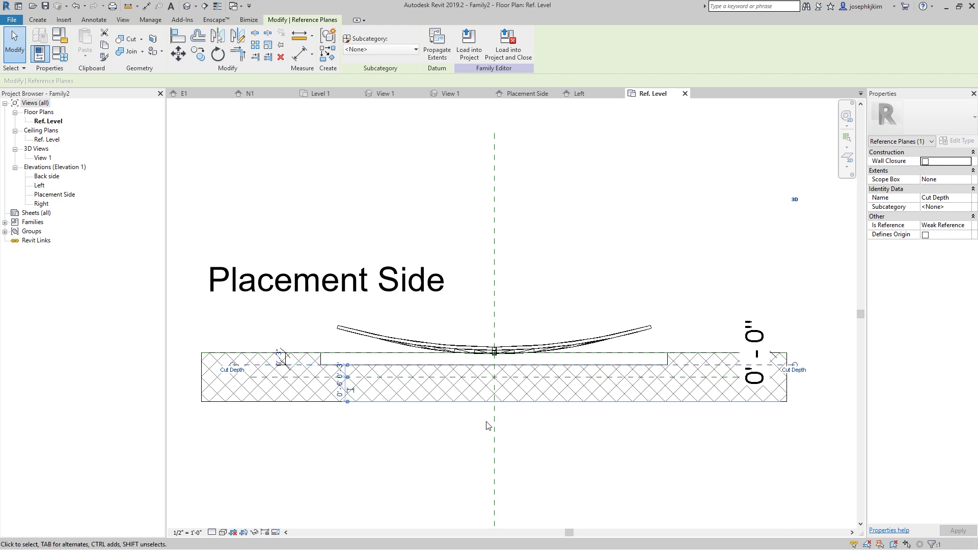
{"action": "left_click", "coordinate": [509, 306]}
Label the void depth dimension with a new family type parameter named Cut Depth.
{"action": "left_click", "coordinate": [295, 322]}
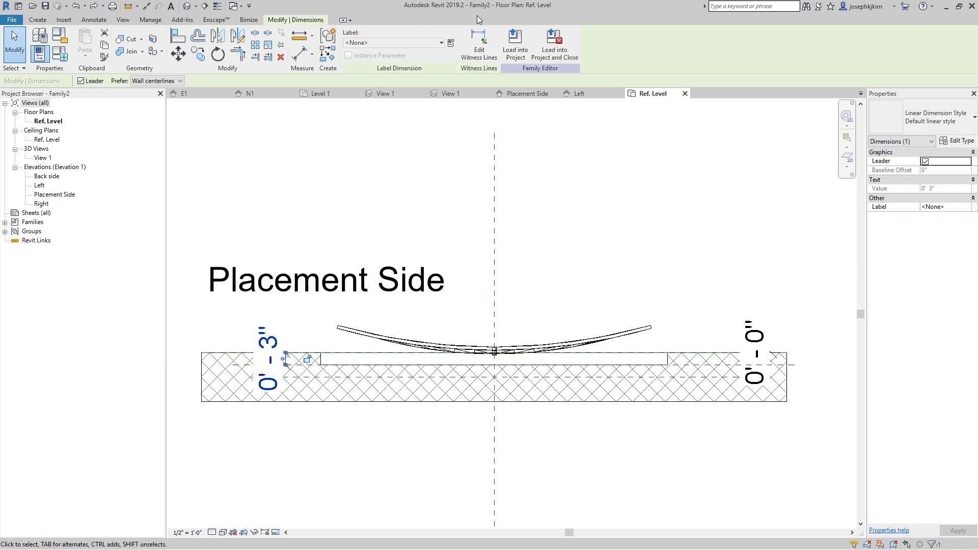
{"action": "left_click", "coordinate": [451, 43]}
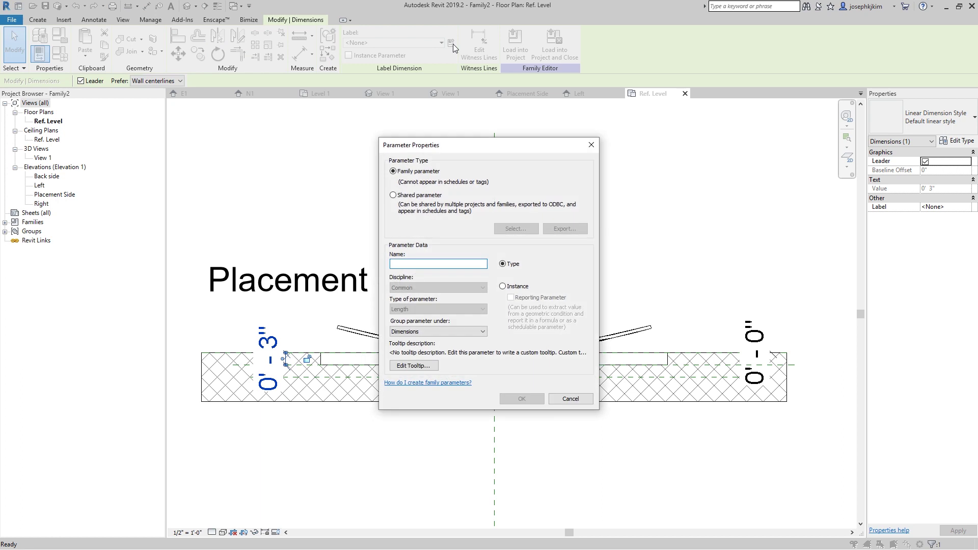
{"action": "type", "text": "Cut"}
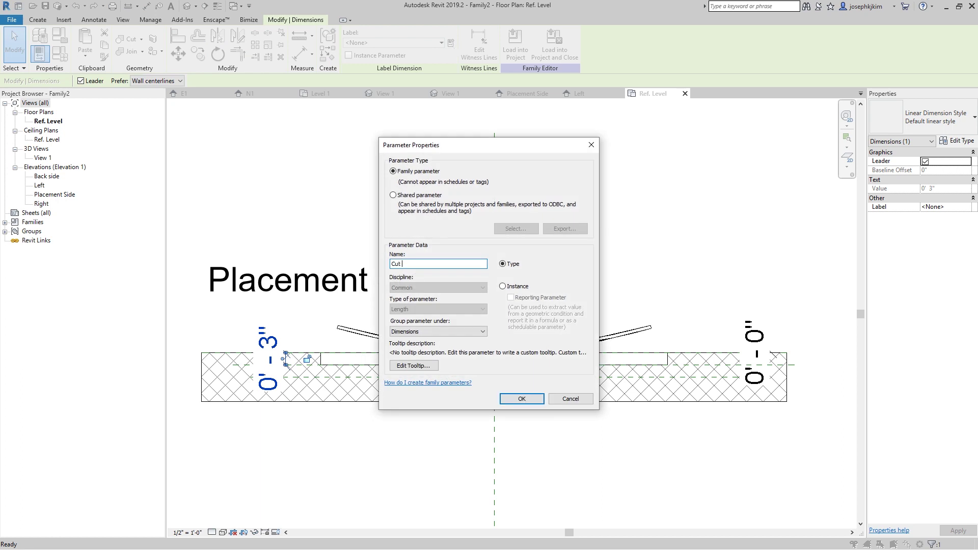
{"action": "type", "text": " Depth"}
{"action": "key", "text": "Return"}
{"action": "key", "text": "Escape"}
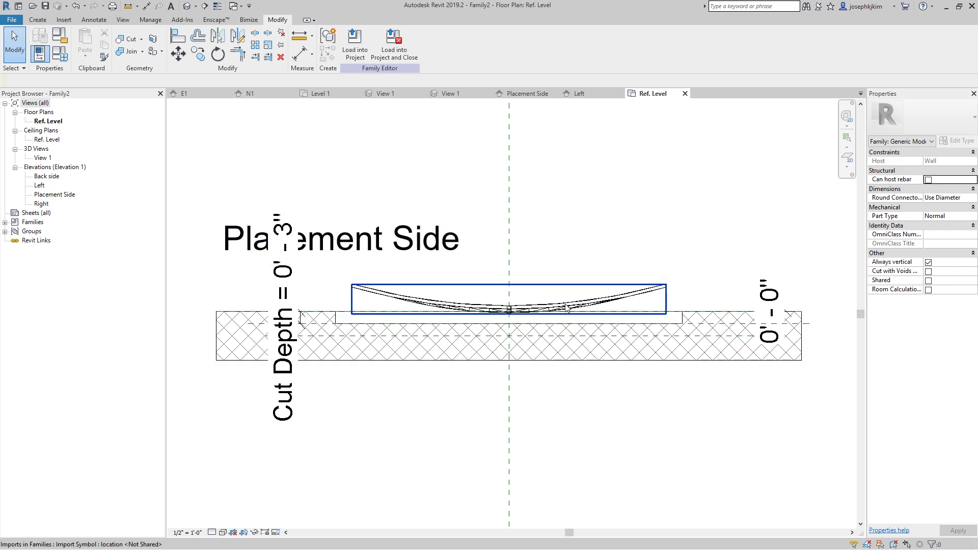
Load the family into the project and close it, saving it to the Desktop as Curved TV 01.
{"action": "left_click", "coordinate": [400, 50]}
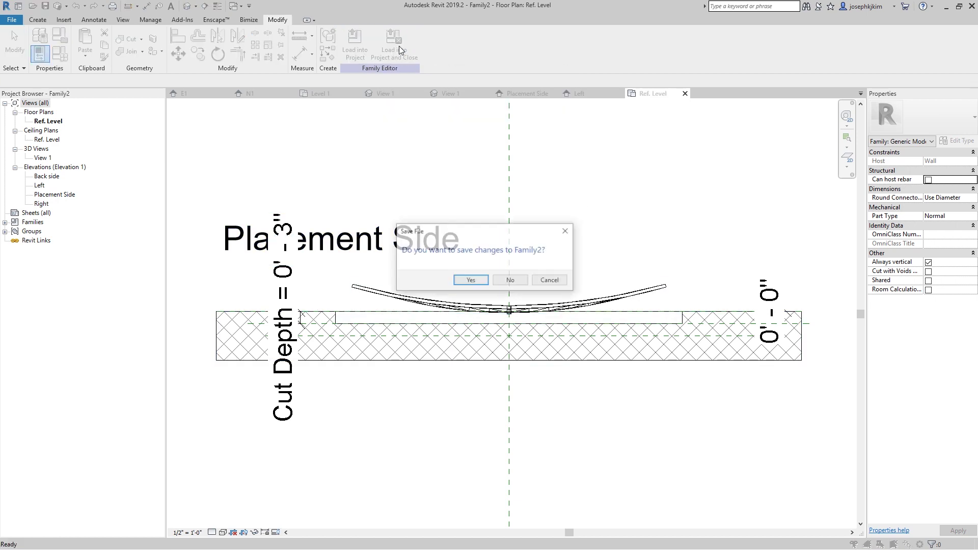
{"action": "left_click", "coordinate": [471, 281]}
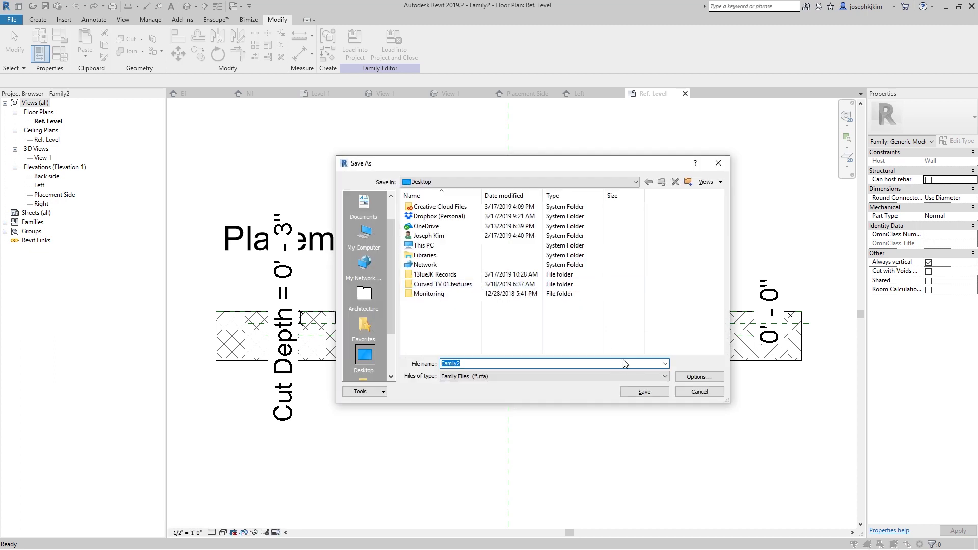
{"action": "type", "text": "Cur"}
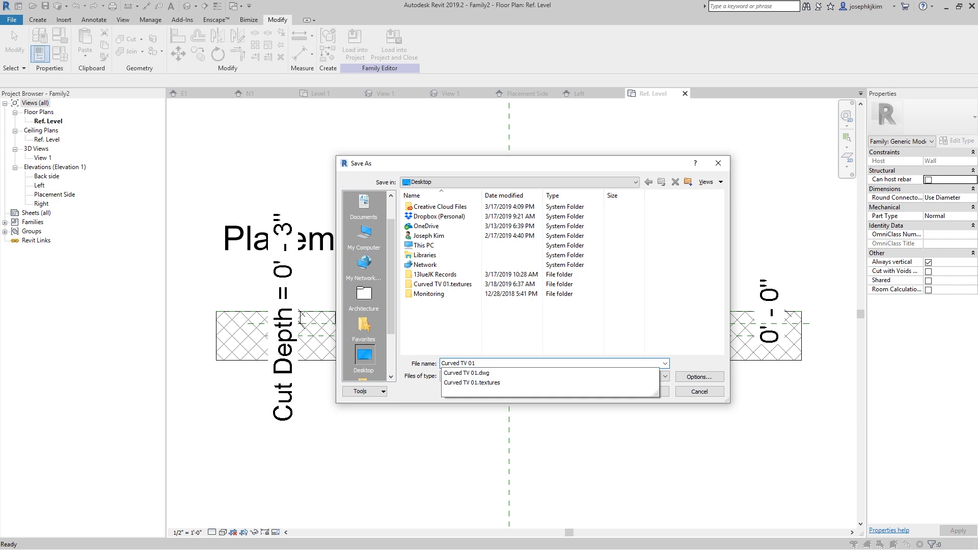
{"action": "type", "text": "ved TV 01"}
{"action": "key", "text": "Return"}
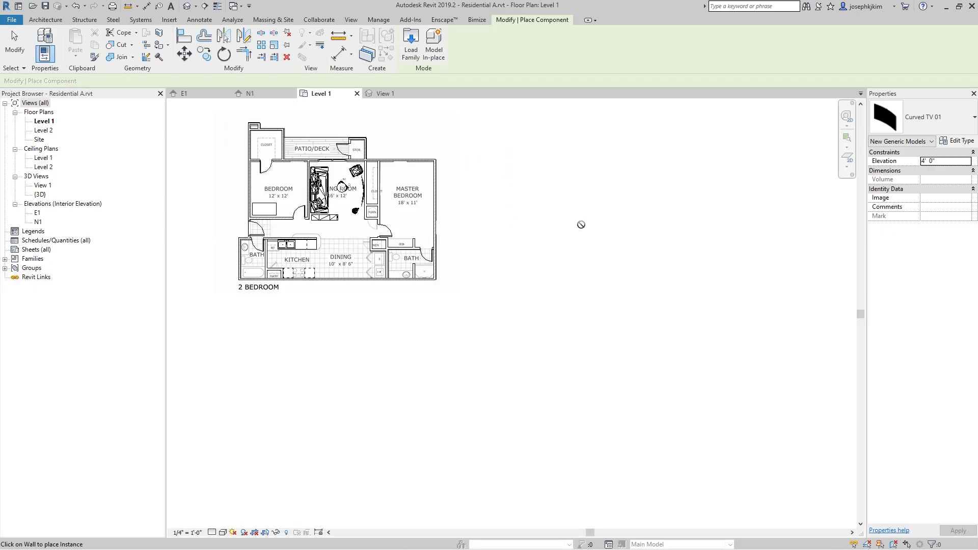
Place a Curved TV 01 instance on the closet wall facing the master bedroom in the Level 1 plan.
{"action": "scroll", "coordinate": [354, 196], "scroll_direction": "up", "scroll_amount": 5}
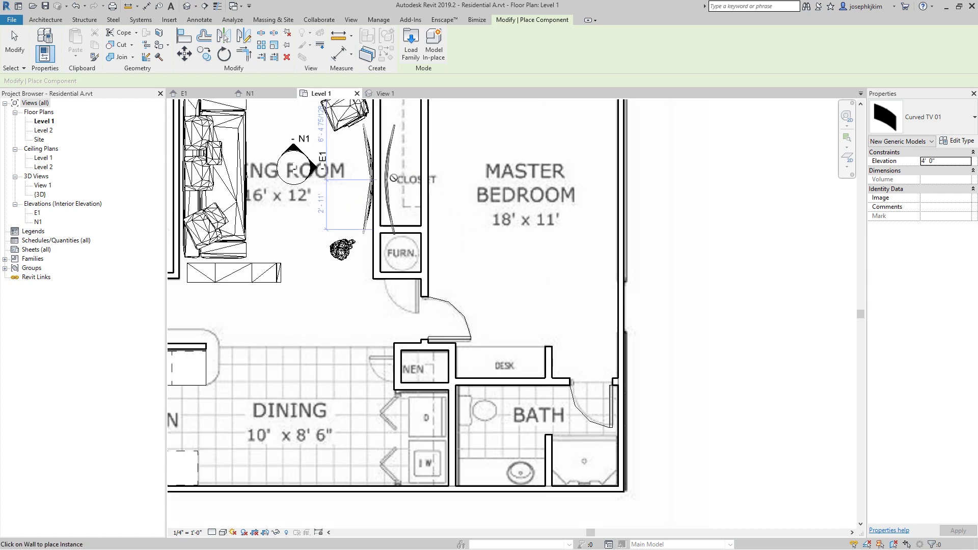
{"action": "left_click", "coordinate": [435, 179]}
{"action": "middle_click_drag", "start_coordinate": [376, 232], "coordinate": [486, 343]}
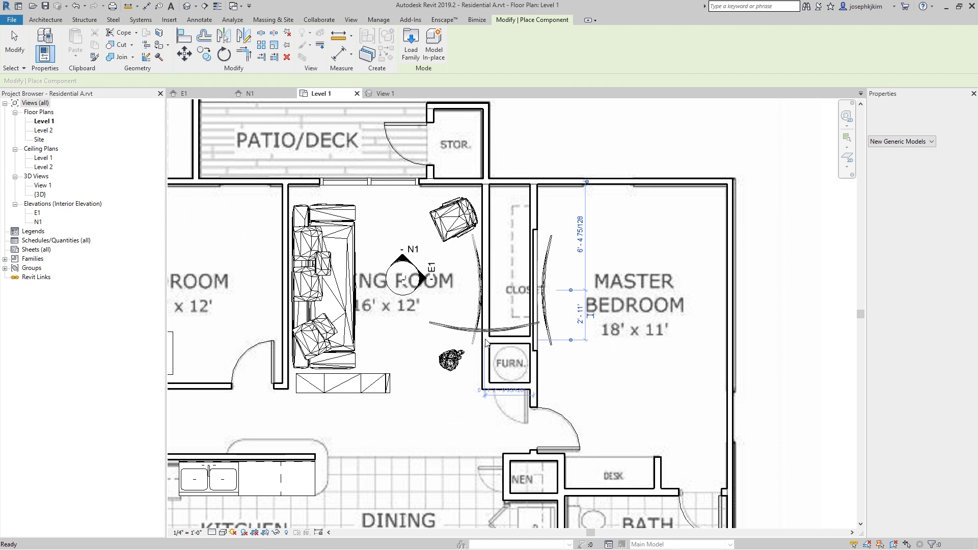
Place two more Curved TV 01 instances on opposite walls of the 12' x 12' bedroom and end placement.
{"action": "left_click", "coordinate": [211, 191]}
{"action": "middle_click_drag", "start_coordinate": [211, 191], "coordinate": [364, 121]}
{"action": "middle_click_drag", "start_coordinate": [399, 160], "coordinate": [378, 216]}
{"action": "key", "text": "Escape"}
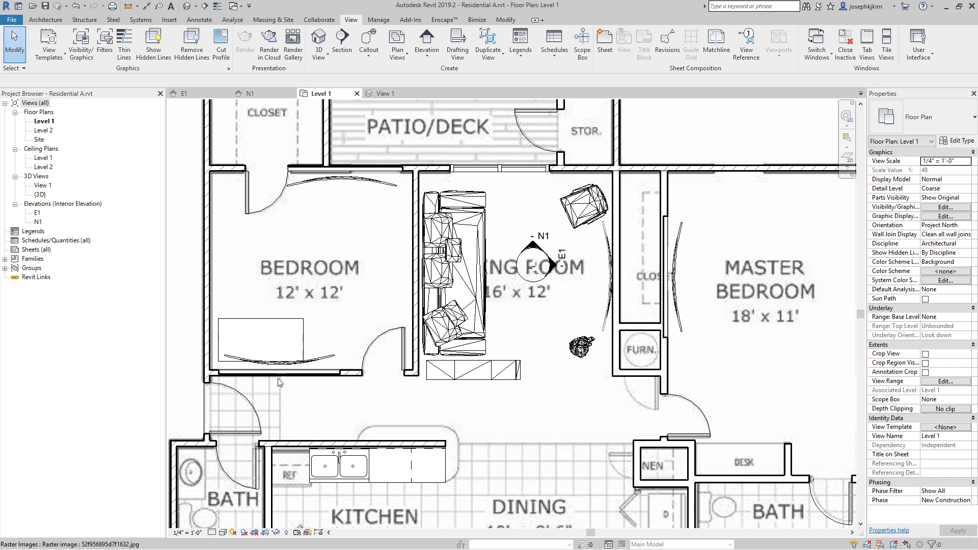
Delete both Curved TV 01 instances from the 12' x 12' bedroom and select the one in the master bedroom.
{"action": "left_click", "coordinate": [321, 359]}
{"action": "left_click_drag", "start_coordinate": [286, 361], "coordinate": [675, 248]}
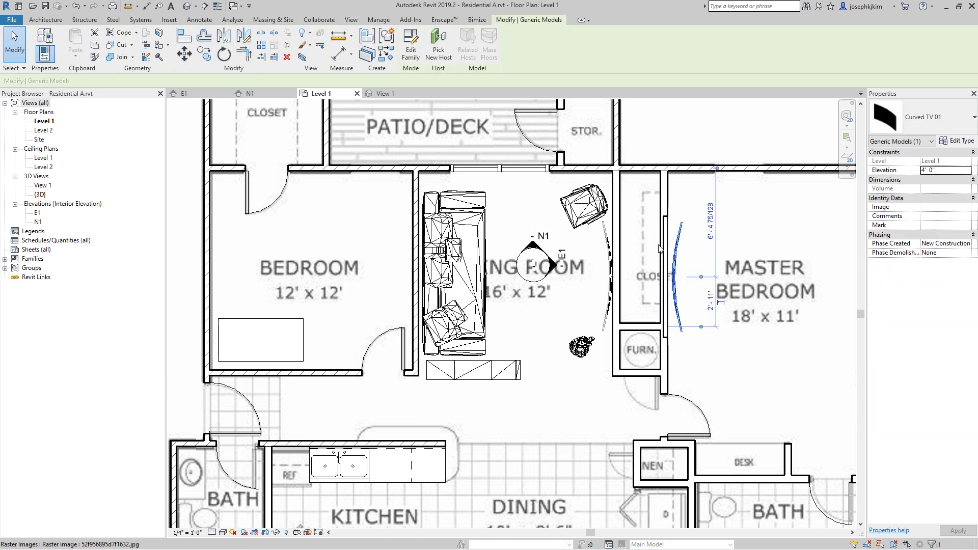
Rehost the Curved TV 01 instance from the master bedroom to the living room side of the closet wall.
{"action": "left_click", "coordinate": [439, 49]}
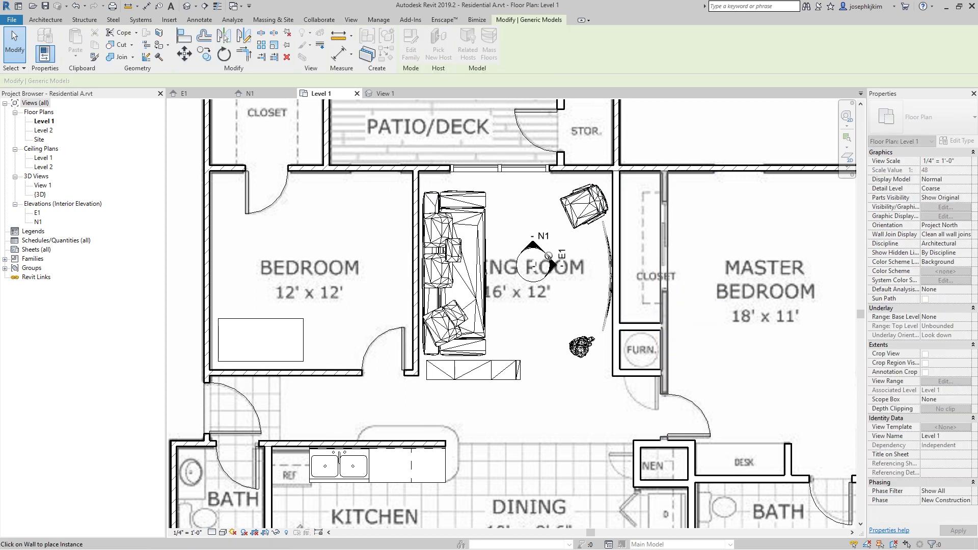
{"action": "left_click", "coordinate": [612, 270]}
{"action": "key", "text": "Escape"}
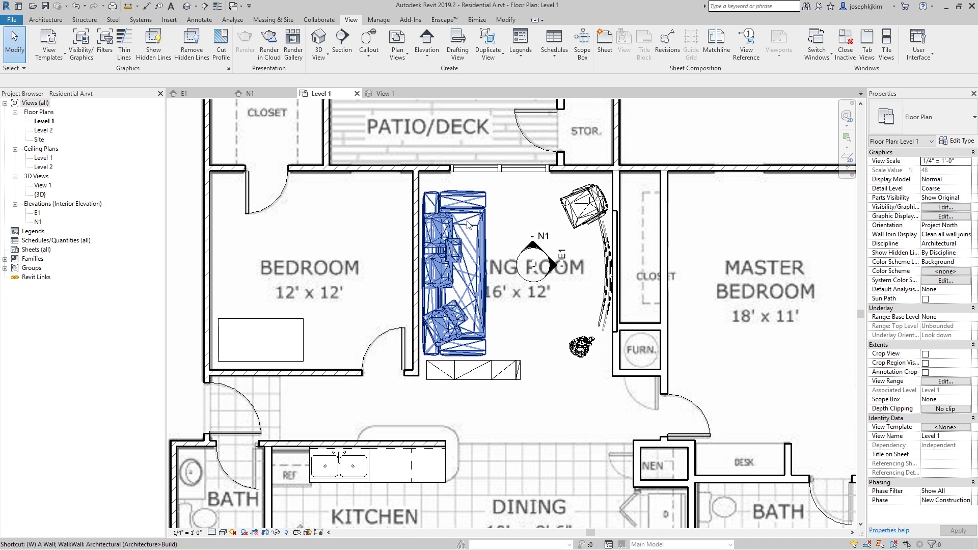
Tile the open Level 1, N1, E1 and View 1 views and zoom them all to fit.
{"action": "key", "text": "t"}
{"action": "key", "text": "w"}
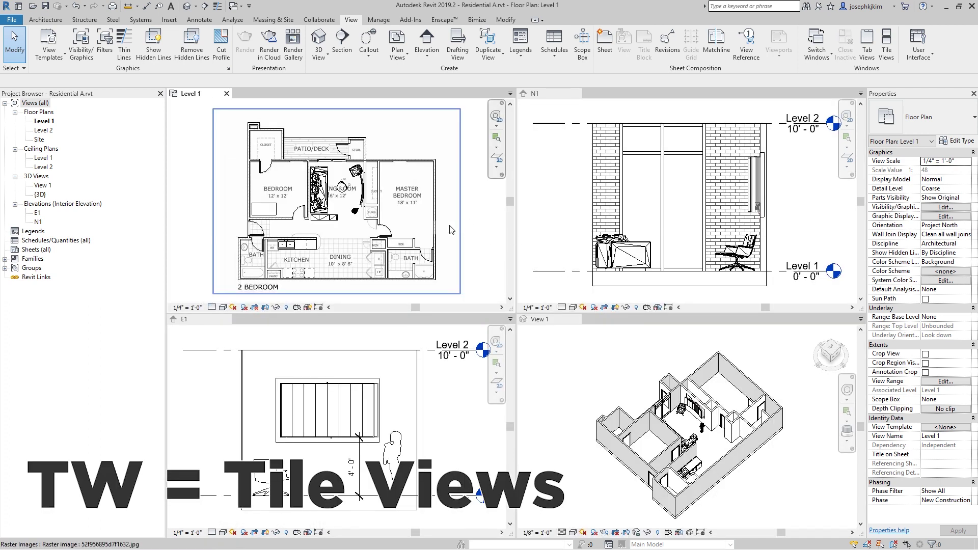
{"action": "key", "text": "z"}
{"action": "key", "text": "a"}
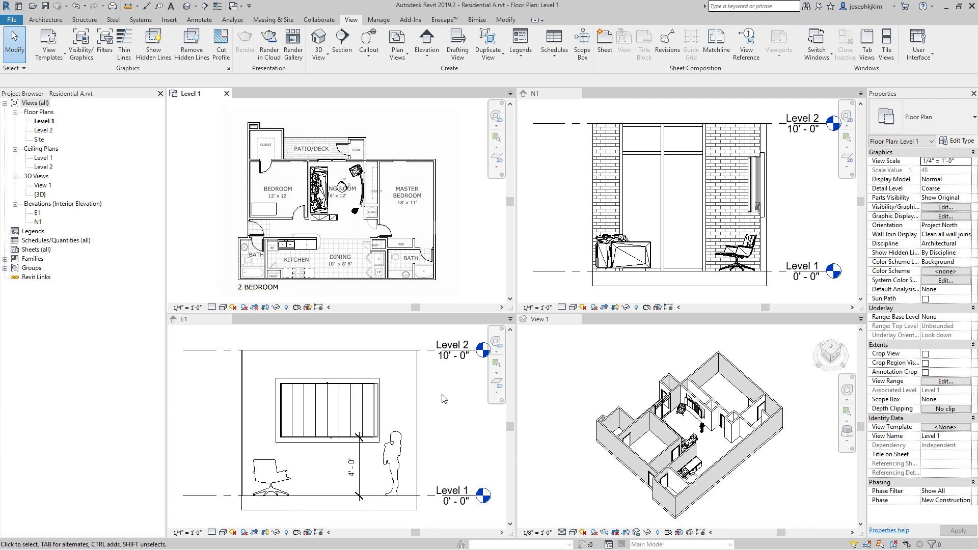
Delete the imported Curved TV 01.dwg that overlaps the family instance on the living room wall.
{"action": "scroll", "coordinate": [330, 435], "scroll_direction": "up", "scroll_amount": 2}
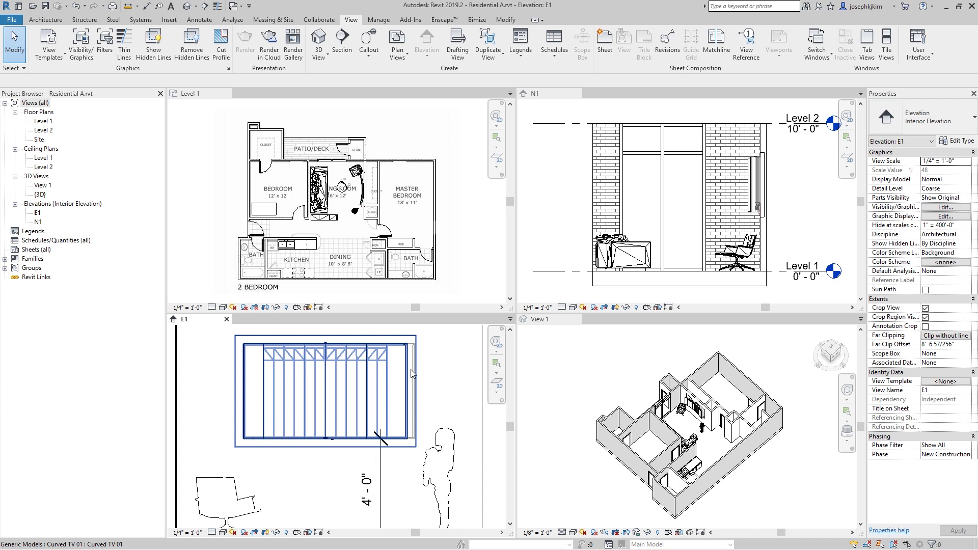
{"action": "left_click", "coordinate": [412, 375]}
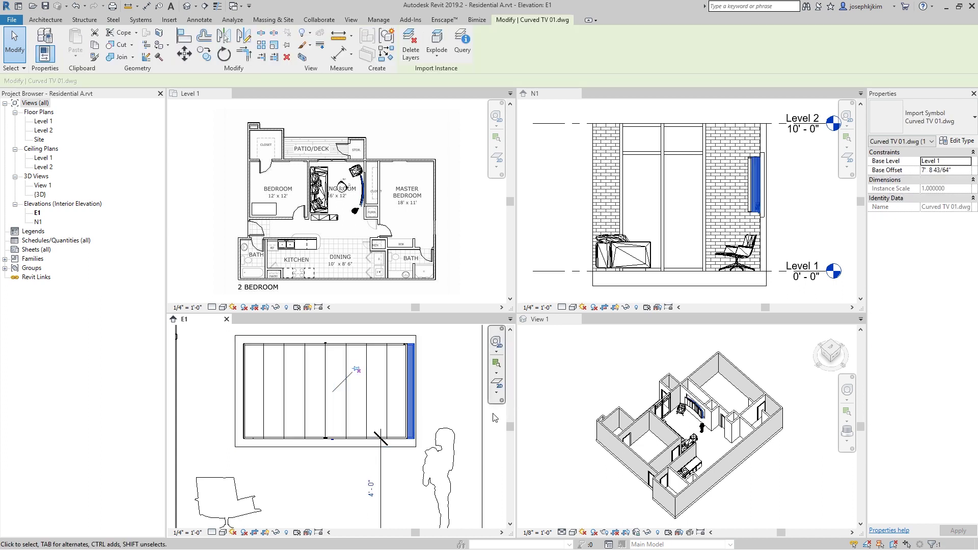
{"action": "scroll", "coordinate": [404, 362], "scroll_direction": "up", "scroll_amount": 2}
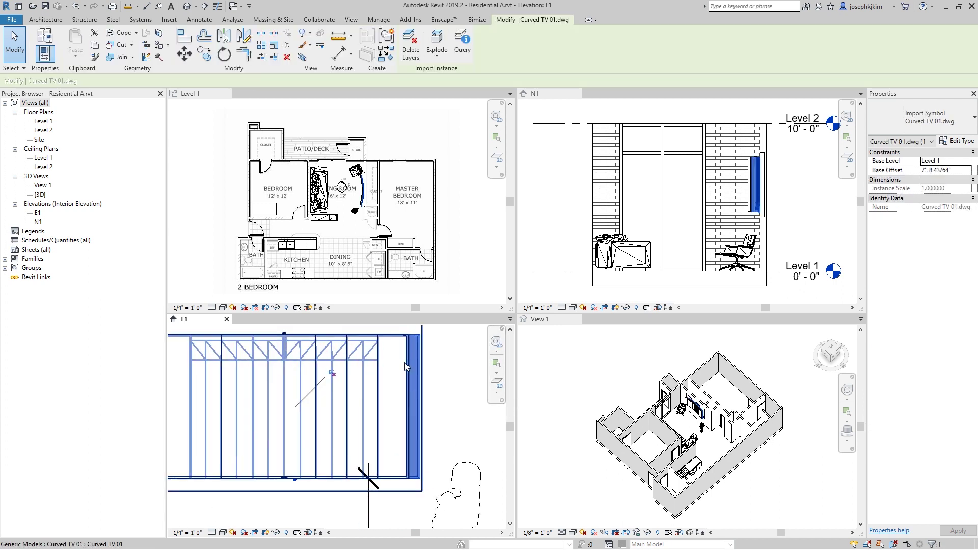
{"action": "left_click", "coordinate": [405, 363]}
{"action": "scroll", "coordinate": [384, 437], "scroll_direction": "down", "scroll_amount": 3}
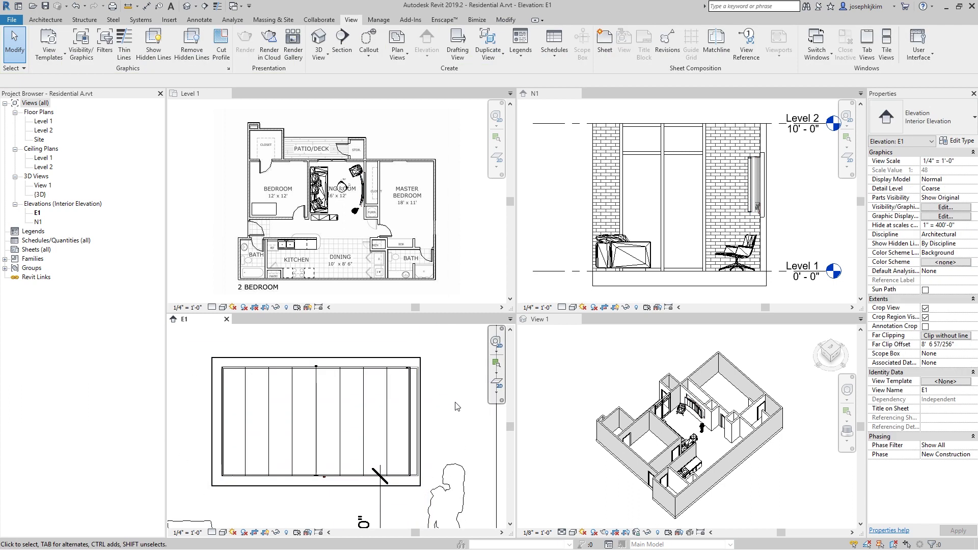
{"action": "left_click", "coordinate": [428, 396]}
{"action": "left_click", "coordinate": [706, 412]}
{"action": "scroll", "coordinate": [705, 412], "scroll_direction": "up", "scroll_amount": 5}
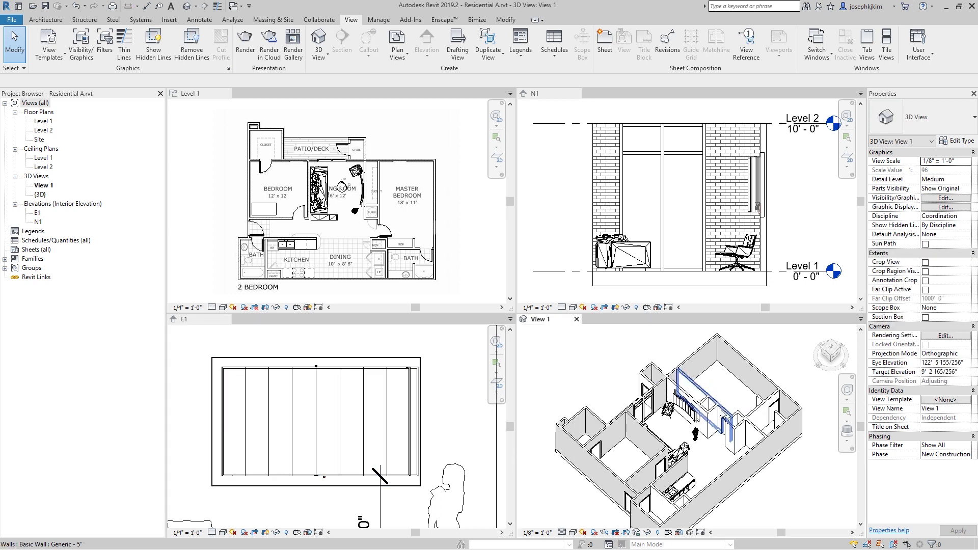
{"action": "scroll", "coordinate": [706, 412], "scroll_direction": "down", "scroll_amount": 4}
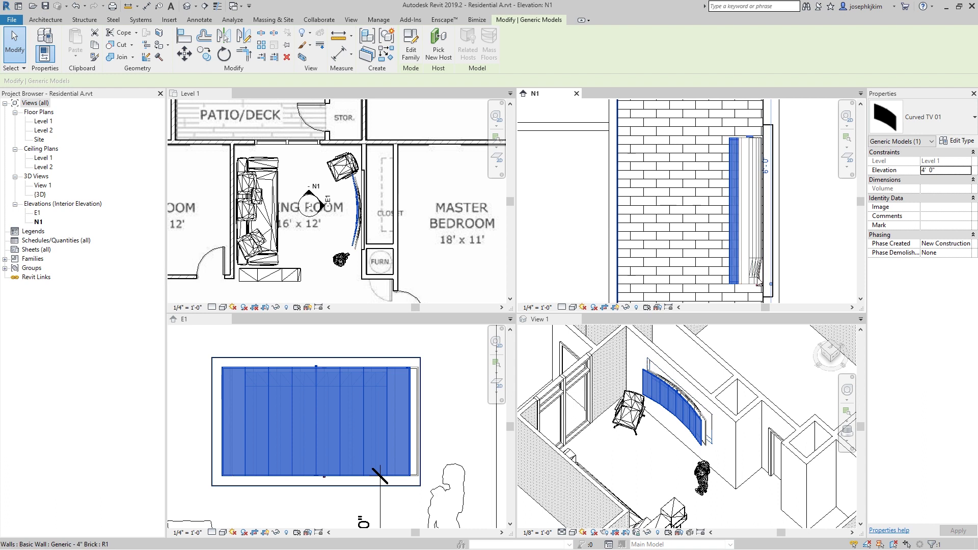
{"action": "left_click", "coordinate": [734, 456]}
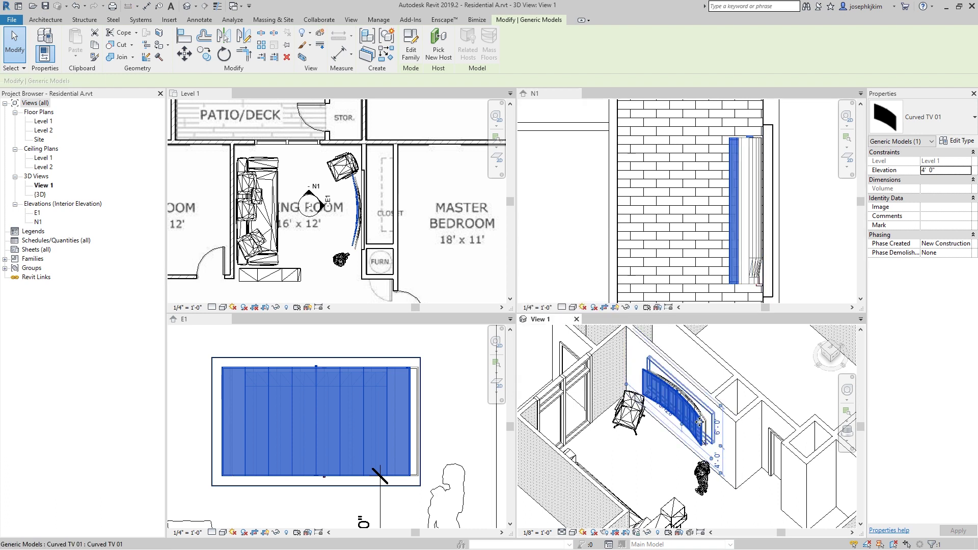
{"action": "left_click", "coordinate": [706, 439]}
{"action": "key", "text": "Escape"}
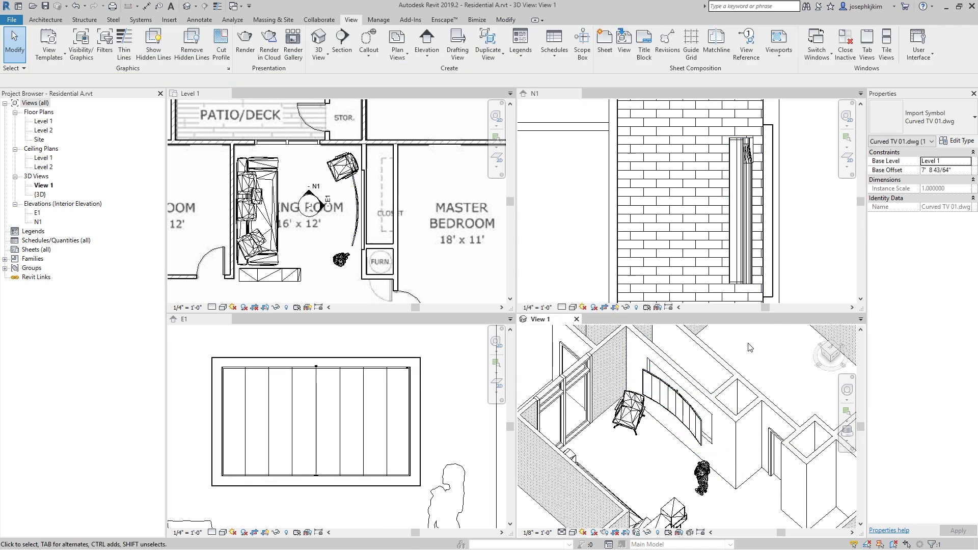
Select the Curved TV 01 instance in the Level 1 plan and nudge it back and forth along the living room wall.
{"action": "left_click", "coordinate": [420, 223]}
{"action": "key", "text": "ctrl+Left"}
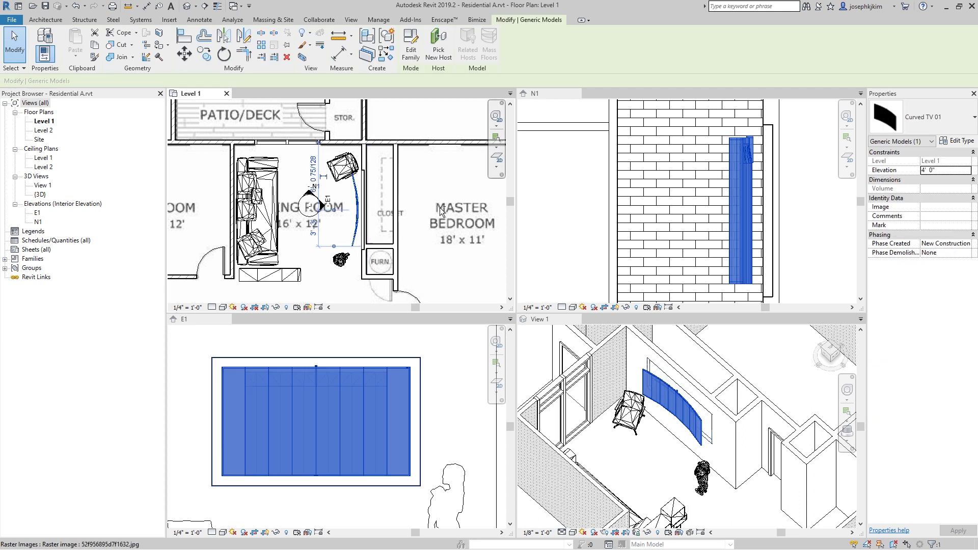
{"action": "key", "text": "Up"}
{"action": "key", "text": "Up"}
{"action": "key", "text": "Up"}
{"action": "key", "text": "Up"}
{"action": "key", "text": "Up"}
{"action": "key", "text": "Up"}
{"action": "key", "text": "Down"}
{"action": "key", "text": "Down"}
{"action": "key", "text": "Down"}
{"action": "key", "text": "Down"}
{"action": "key", "text": "Down"}
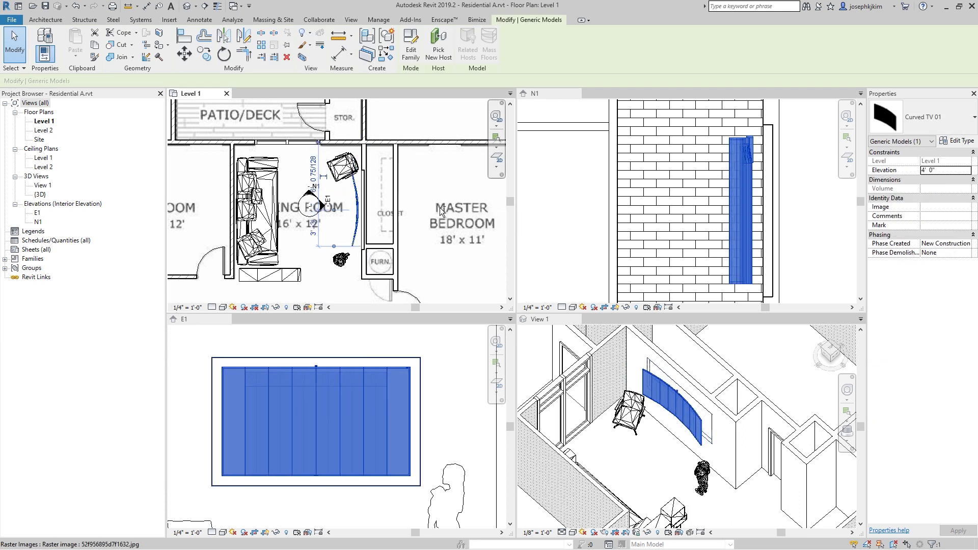
{"action": "key", "text": "Up"}
{"action": "key", "text": "Up"}
{"action": "key", "text": "Up"}
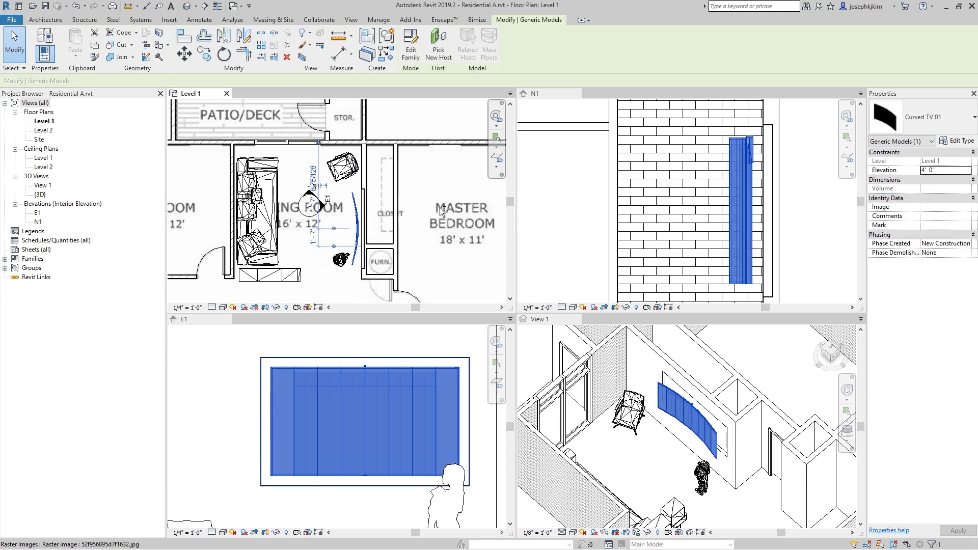
Nudge the TV along the wall toward the chair in the E1 elevation until its horizontal temporary dimension is 3' - 5".
{"action": "left_click", "coordinate": [429, 419]}
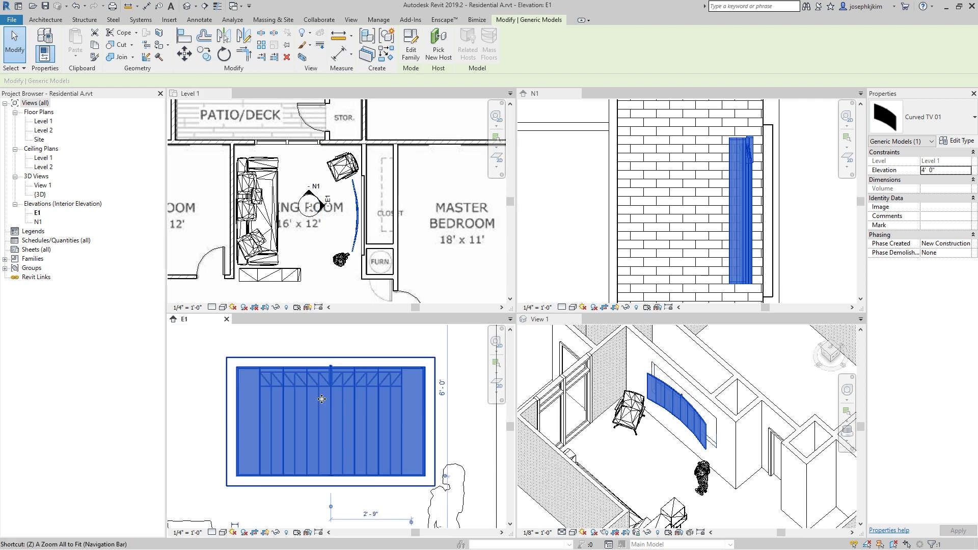
{"action": "key", "text": "z"}
{"action": "key", "text": "a"}
{"action": "scroll", "coordinate": [429, 419], "scroll_direction": "up", "scroll_amount": 3}
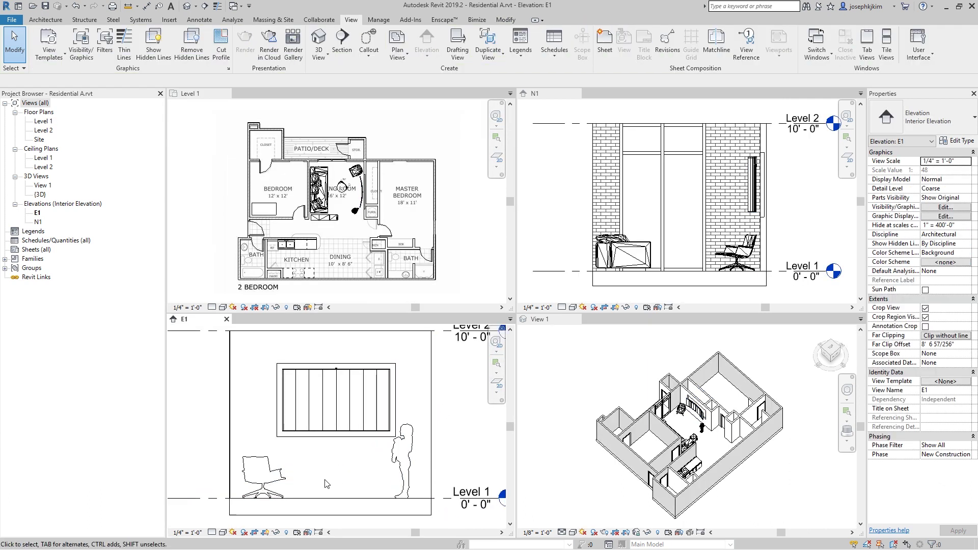
{"action": "key", "text": "Left"}
{"action": "key", "text": "Left"}
{"action": "key", "text": "Left"}
{"action": "key", "text": "Left"}
{"action": "key", "text": "Left"}
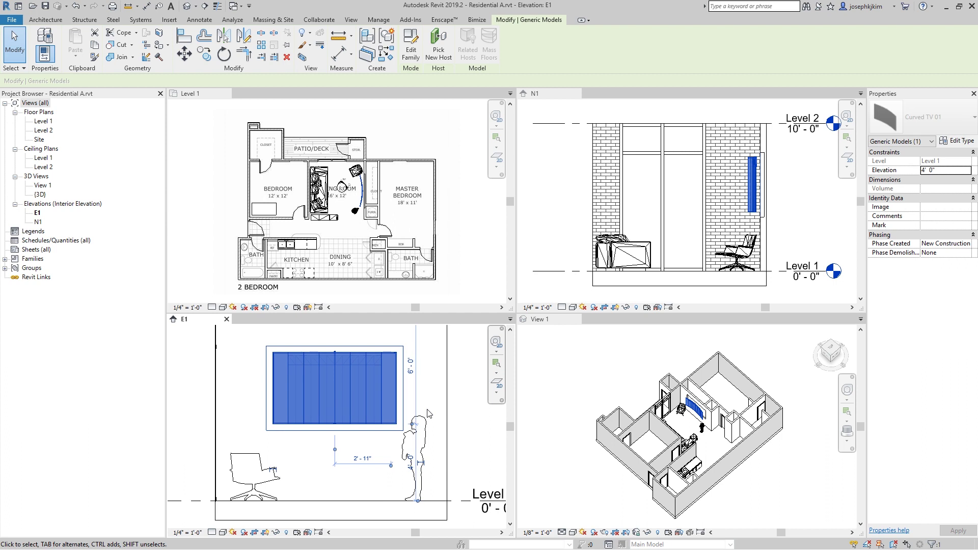
{"action": "key", "text": "d"}
{"action": "key", "text": "i"}
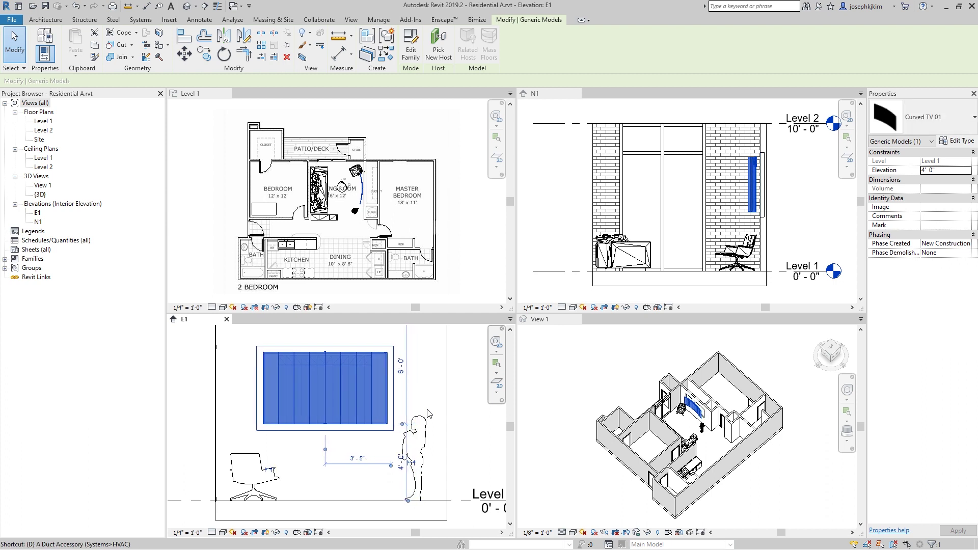
{"action": "key", "text": "Escape"}
{"action": "key", "text": "Escape"}
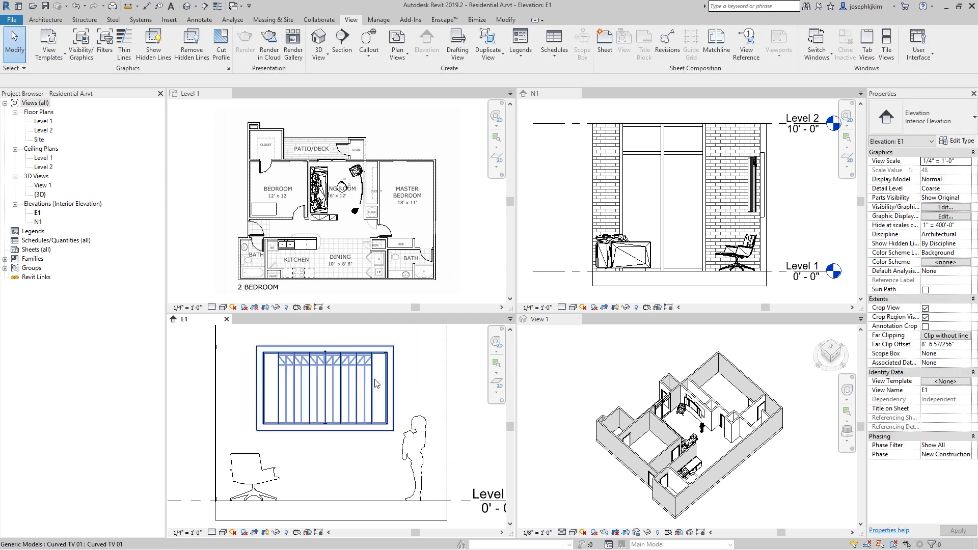
Set the elevation of the Curved TV 01 instance to 3' 0".
{"action": "left_click", "coordinate": [373, 381]}
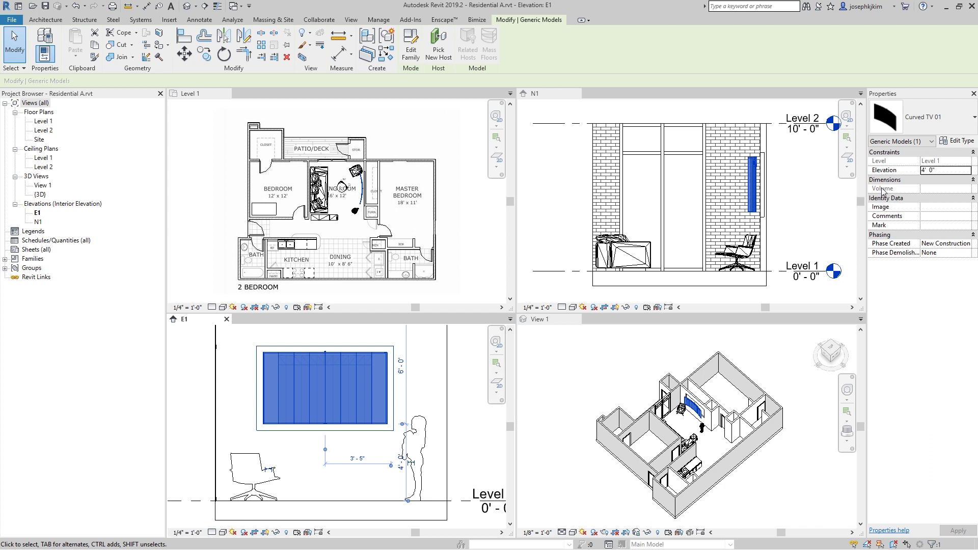
{"action": "left_click", "coordinate": [927, 171]}
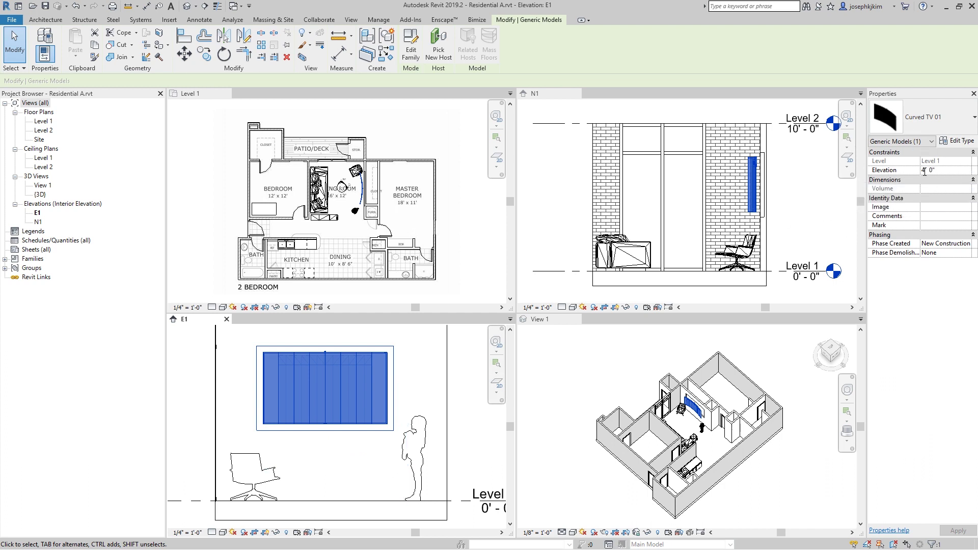
{"action": "key", "text": "BackSpace"}
{"action": "type", "text": "3"}
{"action": "key", "text": "Return"}
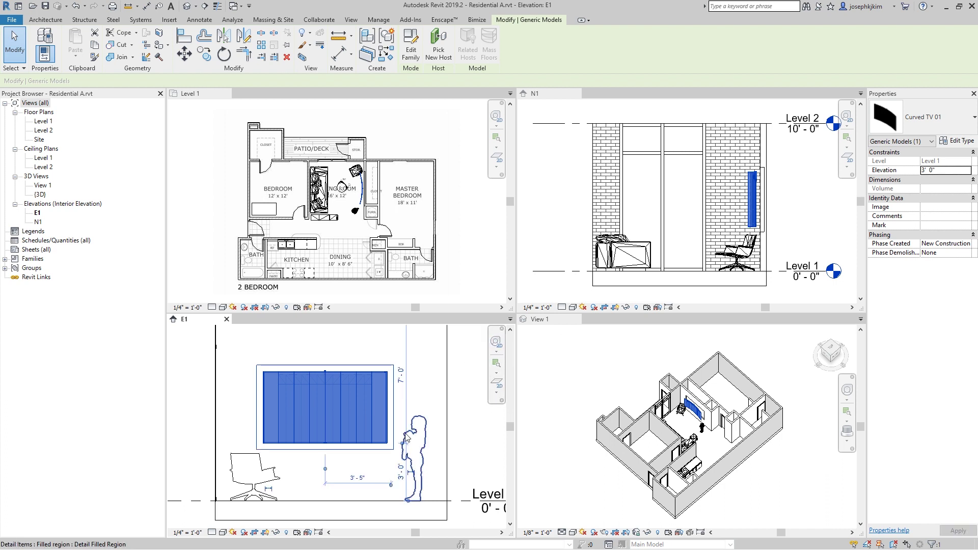
Set the TV's elevation to 5' 0", deselect it and fit the E1 elevation in its view.
{"action": "left_click", "coordinate": [924, 171]}
{"action": "key", "text": "BackSpace"}
{"action": "type", "text": "5"}
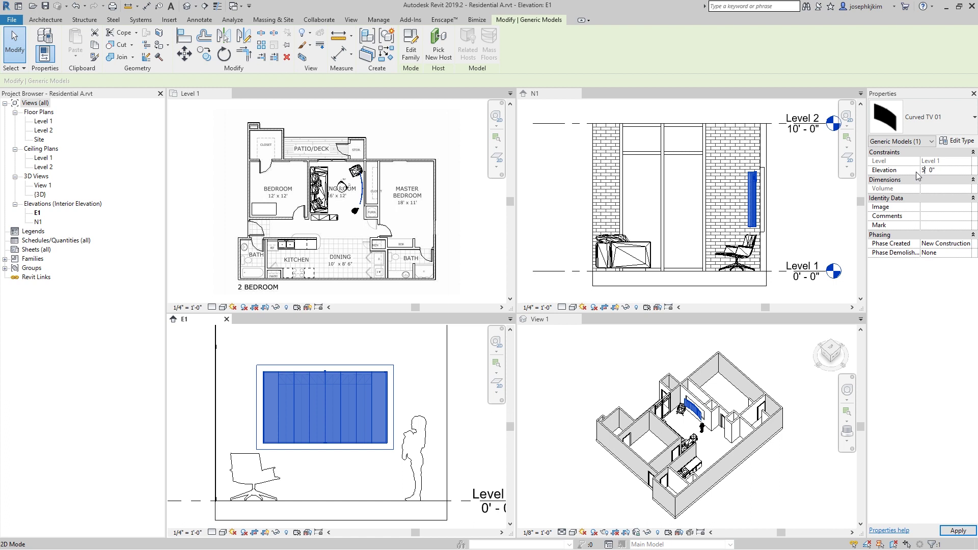
{"action": "key", "text": "Return"}
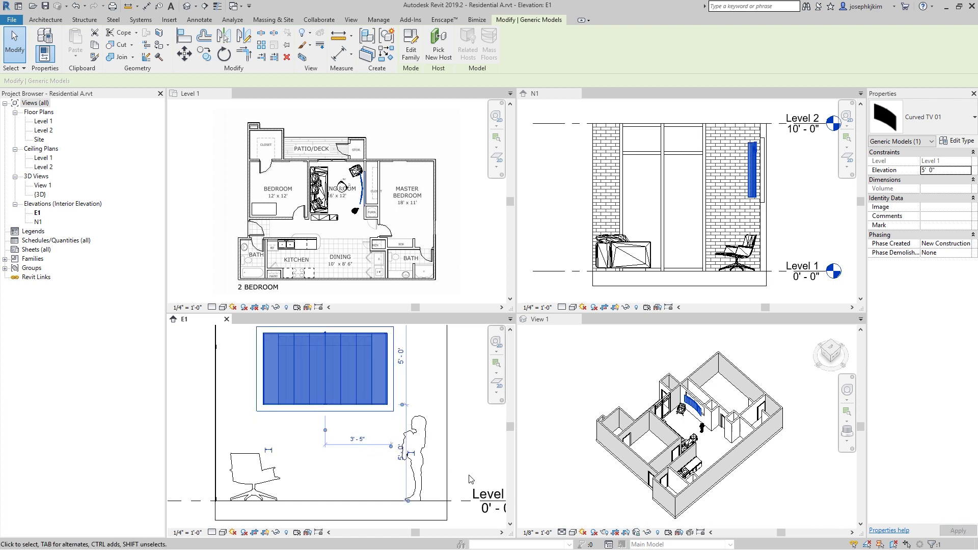
{"action": "left_click", "coordinate": [469, 476]}
{"action": "key", "text": "z"}
{"action": "key", "text": "f"}
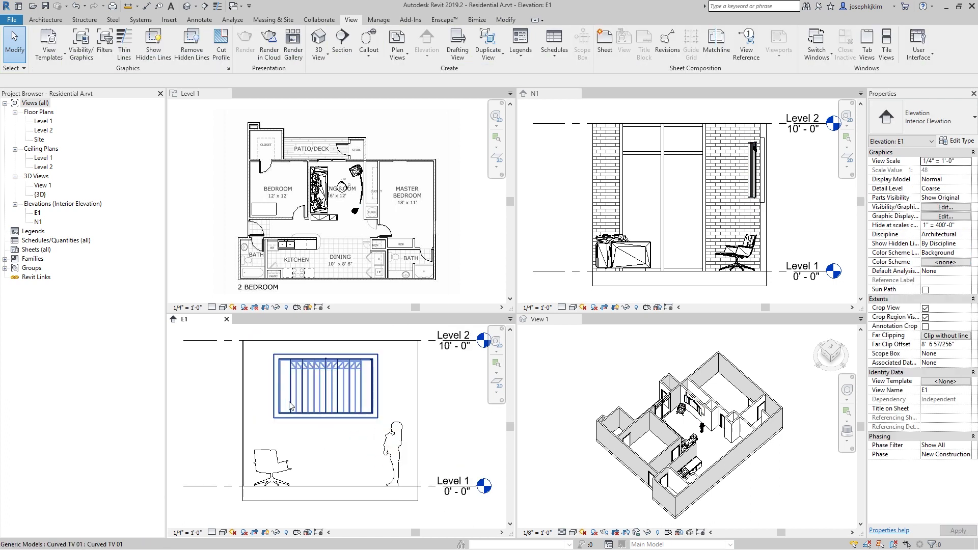
Set the Curved TV 01 type's Cut Depth to 0' 5" and Offset to 0' 8".
{"action": "left_click", "coordinate": [361, 385]}
{"action": "left_click", "coordinate": [958, 141]}
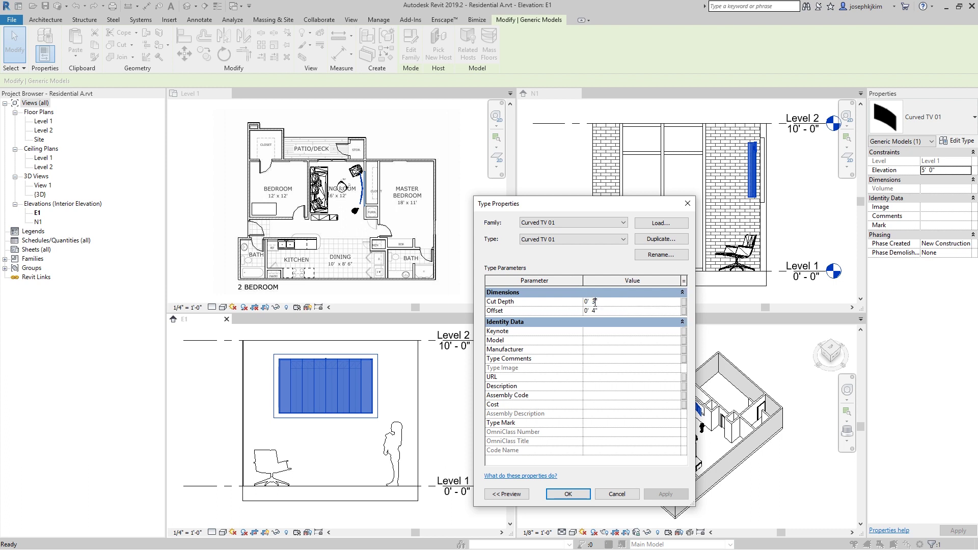
{"action": "key", "text": "BackSpace"}
{"action": "type", "text": "5"}
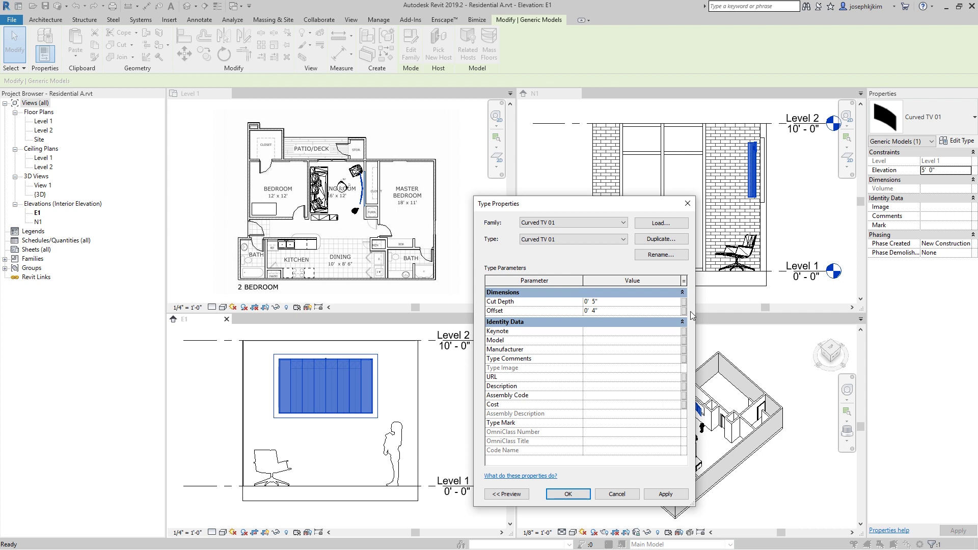
{"action": "key", "text": "BackSpace"}
{"action": "type", "text": "8"}
{"action": "left_click", "coordinate": [568, 494]}
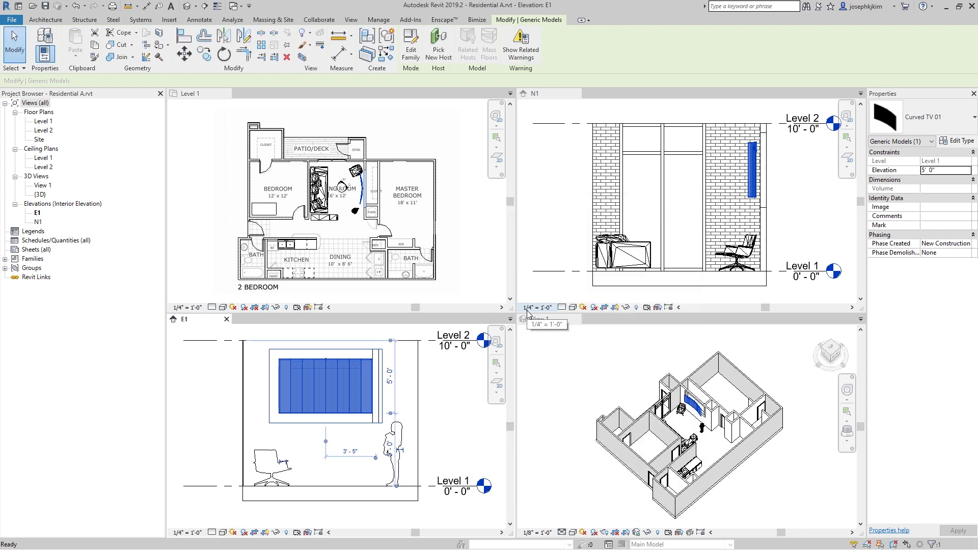
{"action": "left_click", "coordinate": [402, 383]}
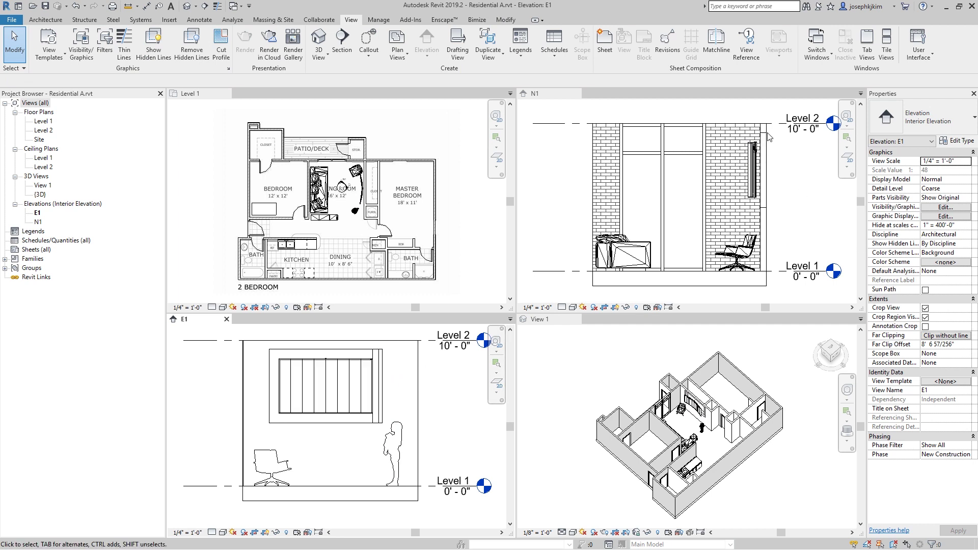
Select the TV in the Level 1 plan and set its type's Cut Depth to 0' 4".
{"action": "left_click", "coordinate": [327, 215]}
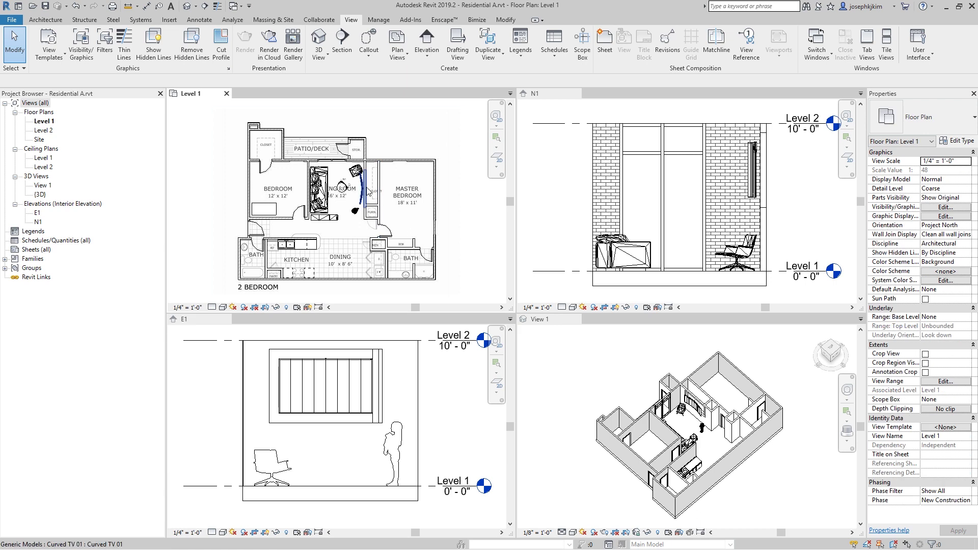
{"action": "scroll", "coordinate": [351, 209], "scroll_direction": "up", "scroll_amount": 5}
{"action": "left_click", "coordinate": [350, 214]}
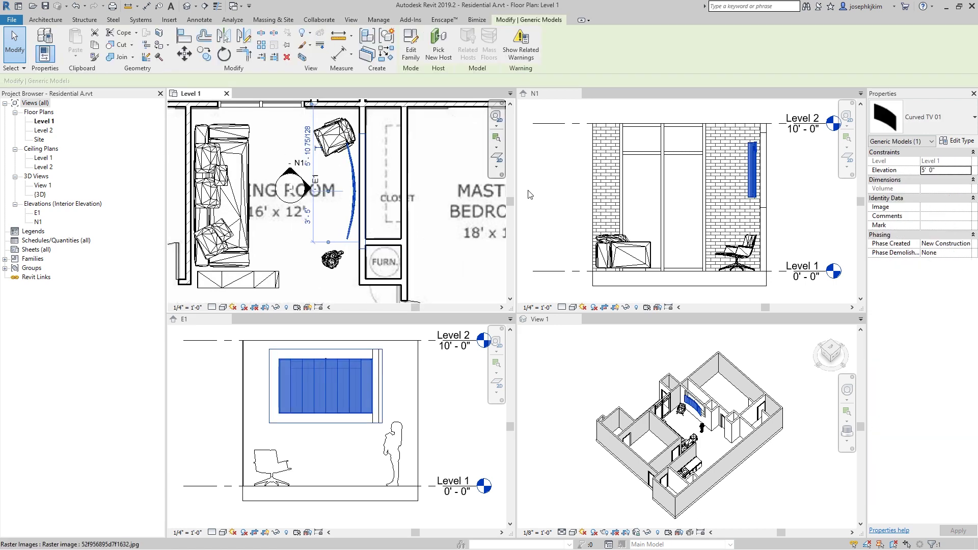
{"action": "left_click", "coordinate": [967, 143]}
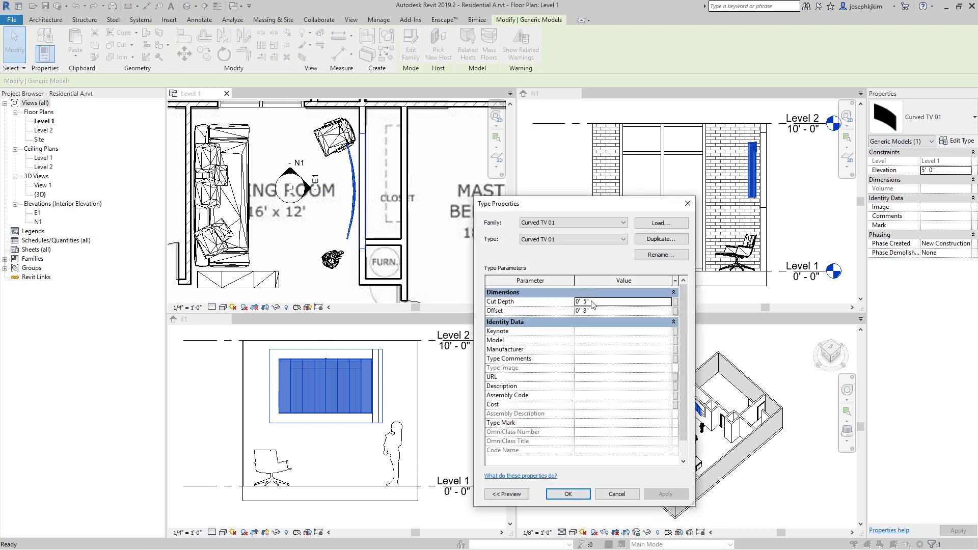
{"action": "key", "text": "BackSpace"}
{"action": "type", "text": "4"}
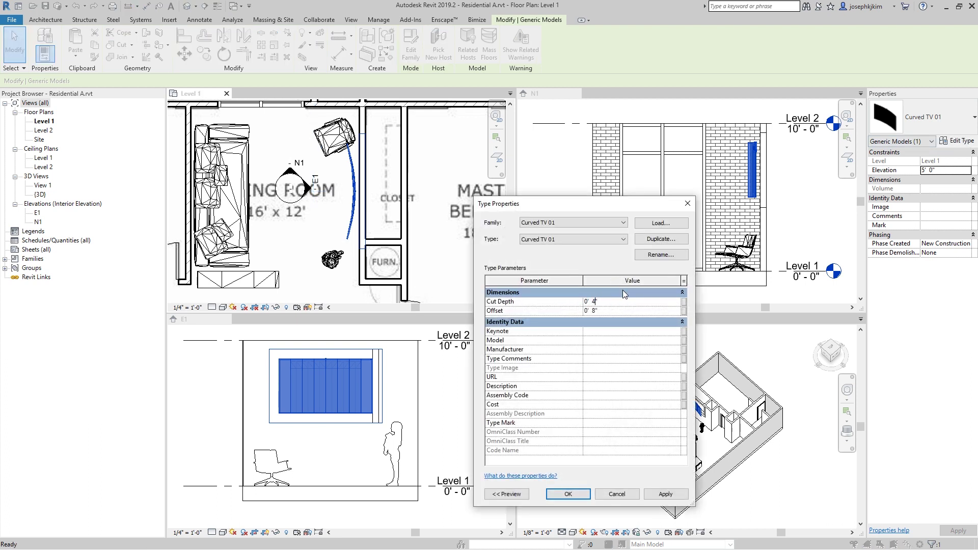
{"action": "left_click", "coordinate": [568, 494]}
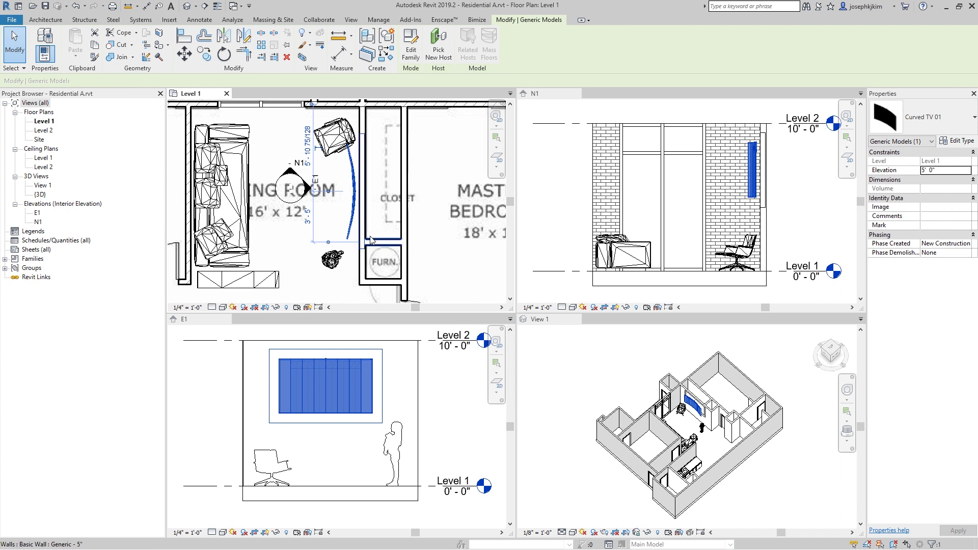
{"action": "scroll", "coordinate": [367, 209], "scroll_direction": "up", "scroll_amount": 2}
{"action": "scroll", "coordinate": [369, 224], "scroll_direction": "down", "scroll_amount": 2}
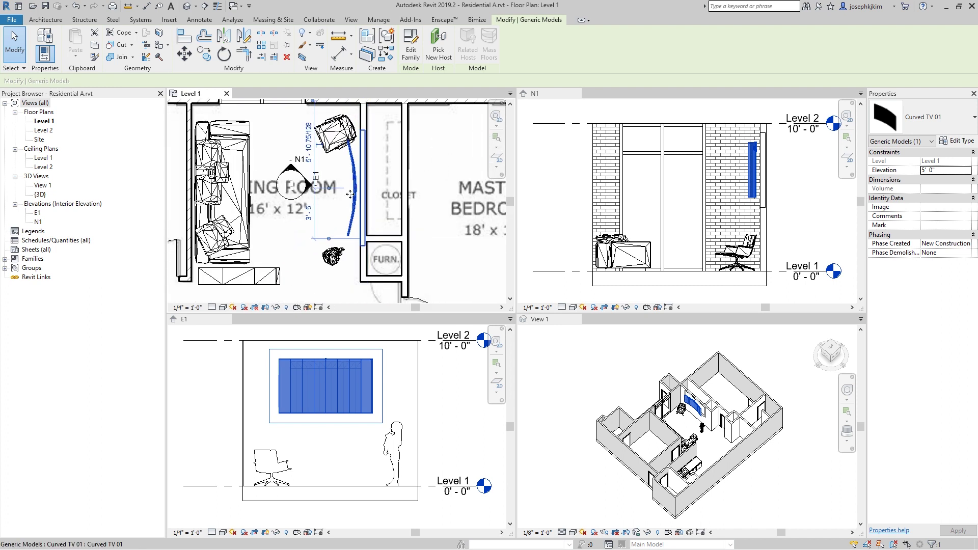
{"action": "left_click", "coordinate": [352, 188]}
{"action": "left_click", "coordinate": [355, 219]}
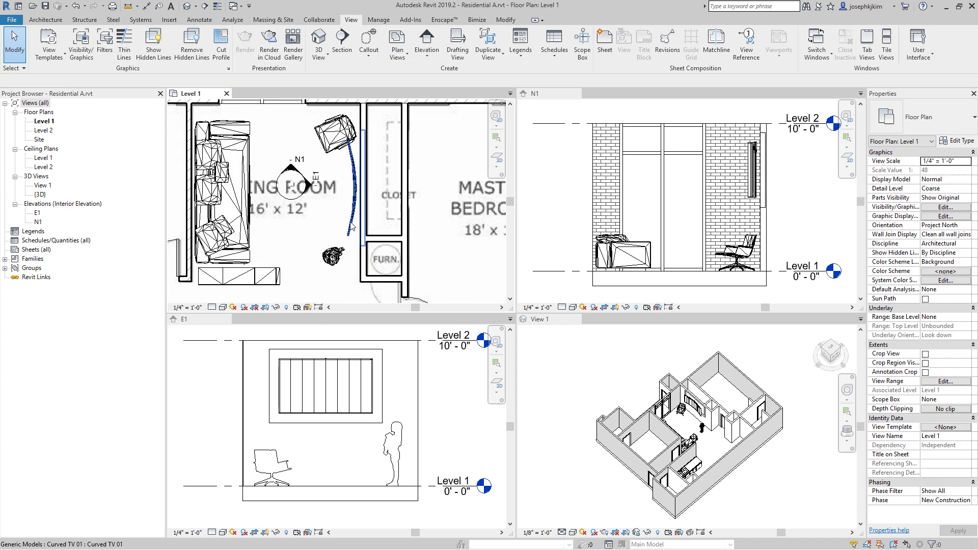